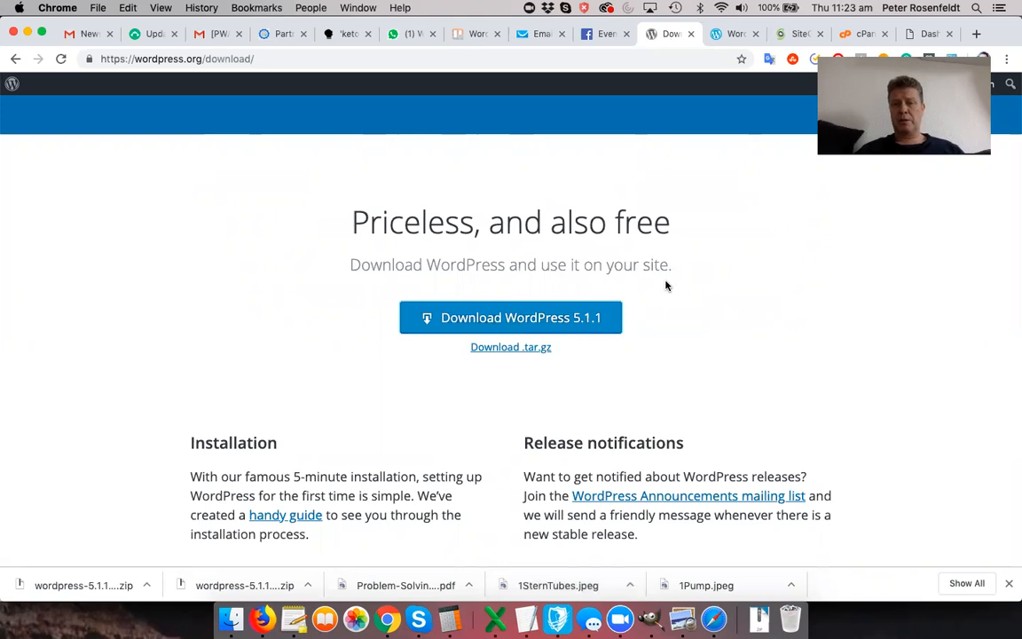
- Download the WordPress 5.1.1 zip from wordpress.org, then switch to the SiteGround user area
click(724, 34)
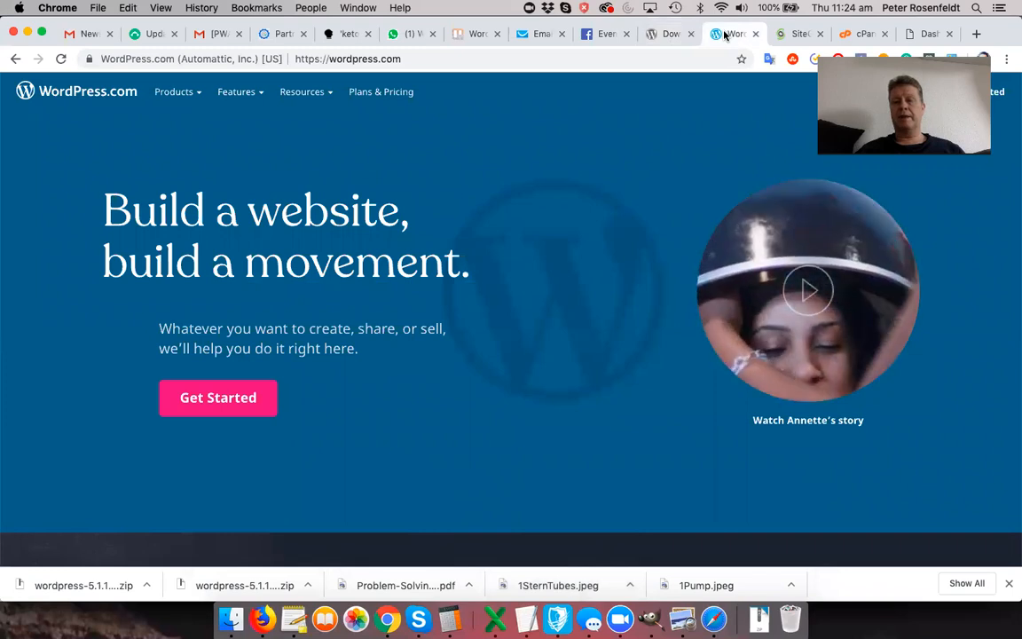
click(669, 36)
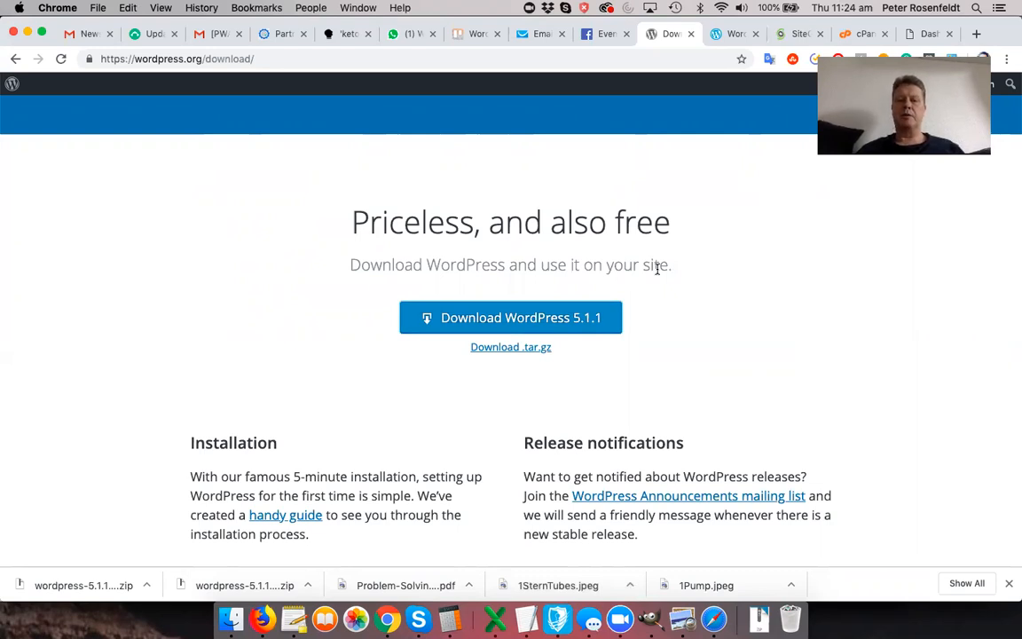
click(522, 322)
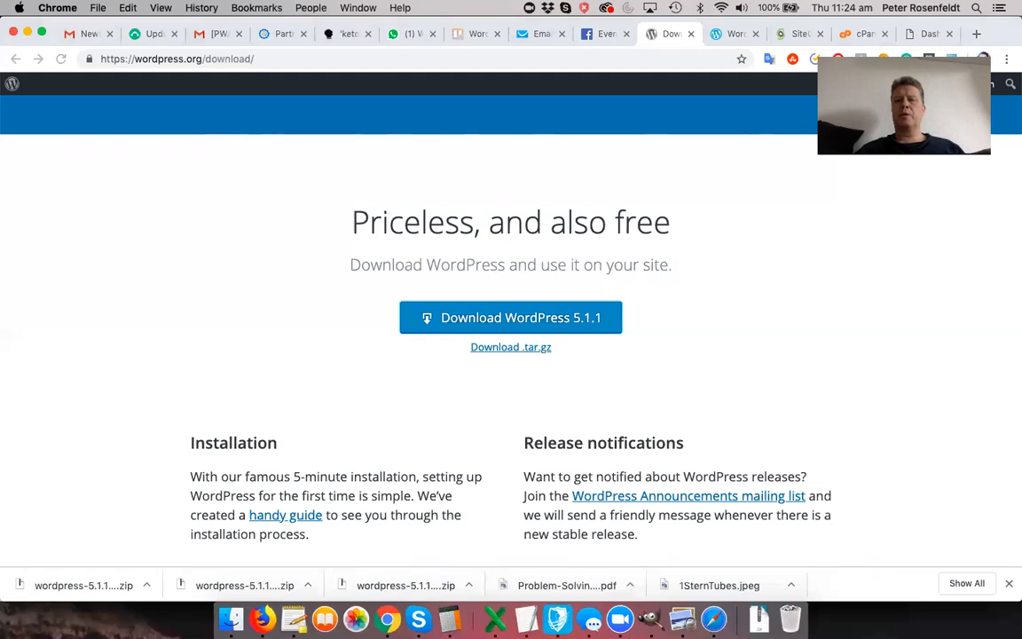
click(796, 35)
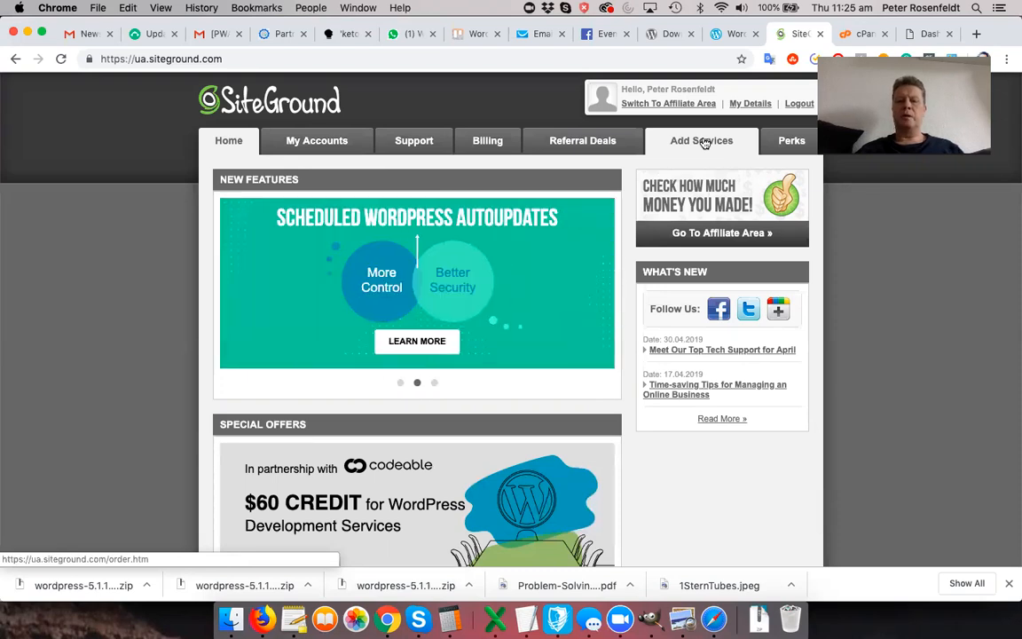
- In Add Services, check whether finestonlineoffers with the .com extension is available
click(704, 144)
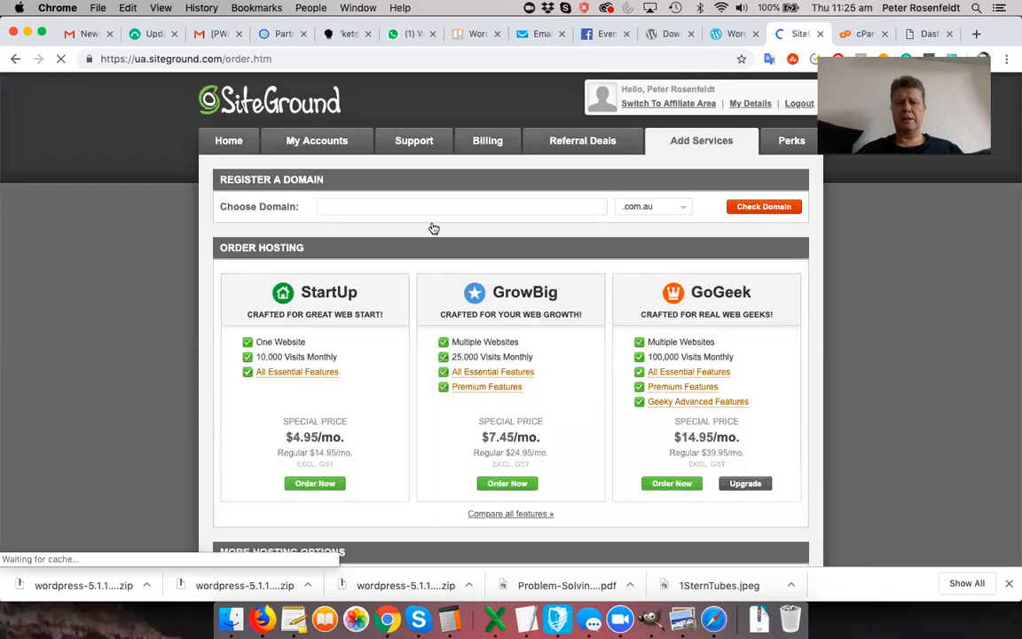
click(426, 205)
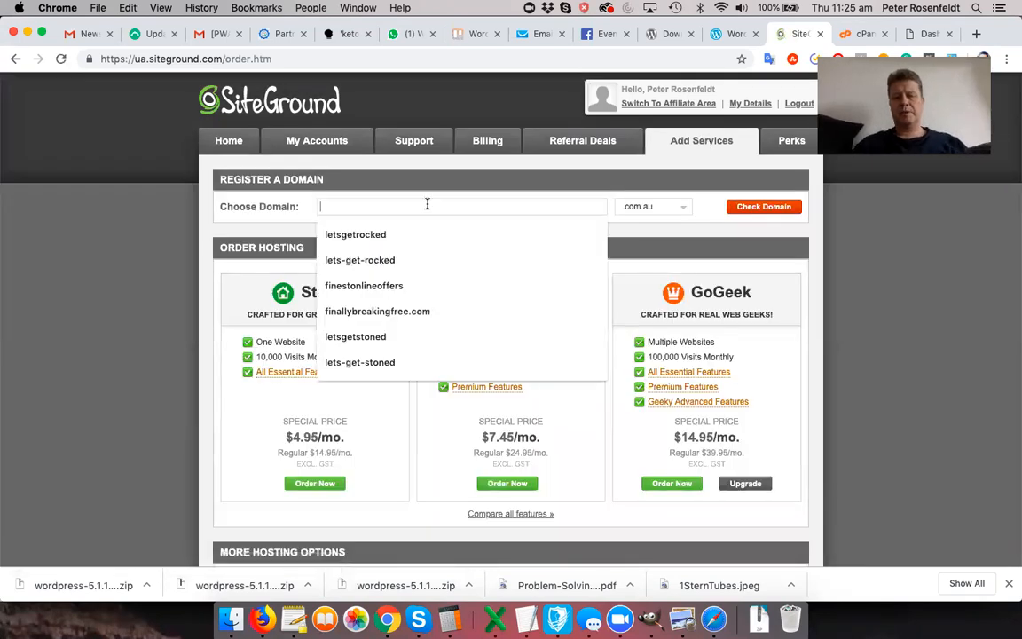
text(finestonlineoffers)
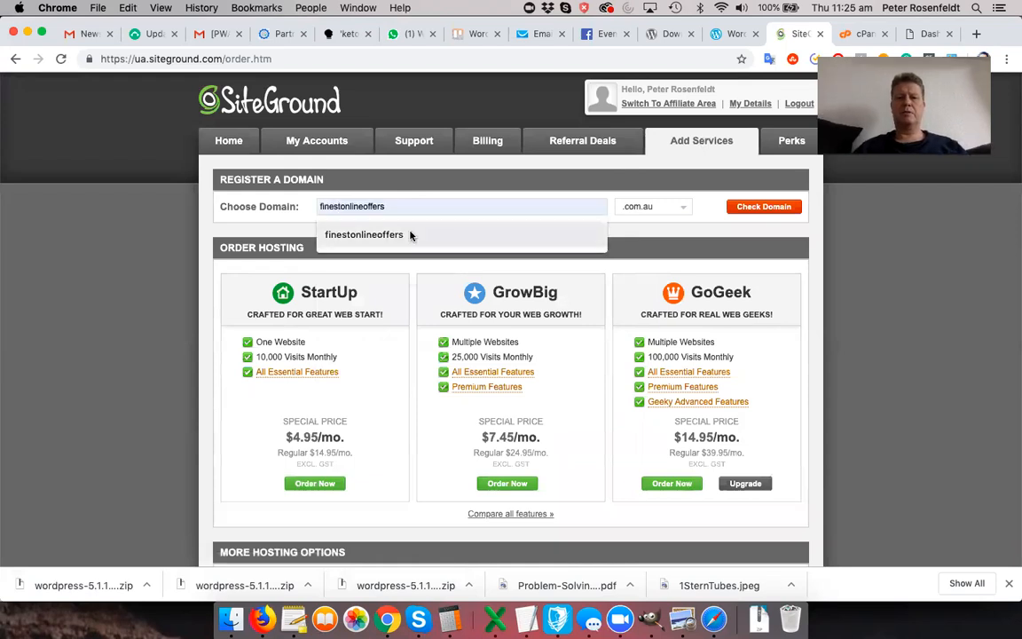
click(410, 235)
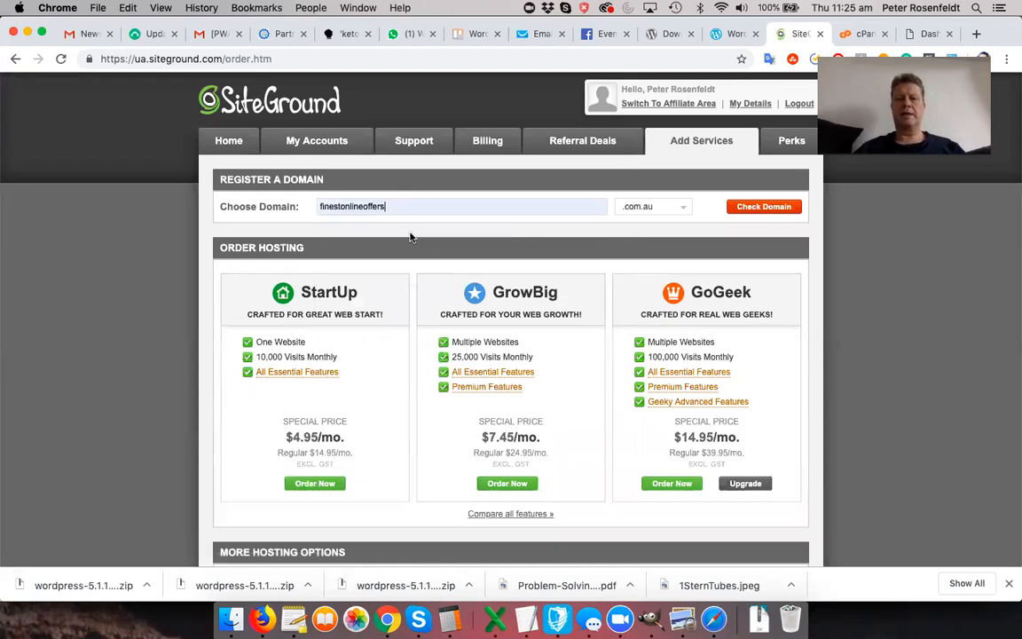
click(655, 207)
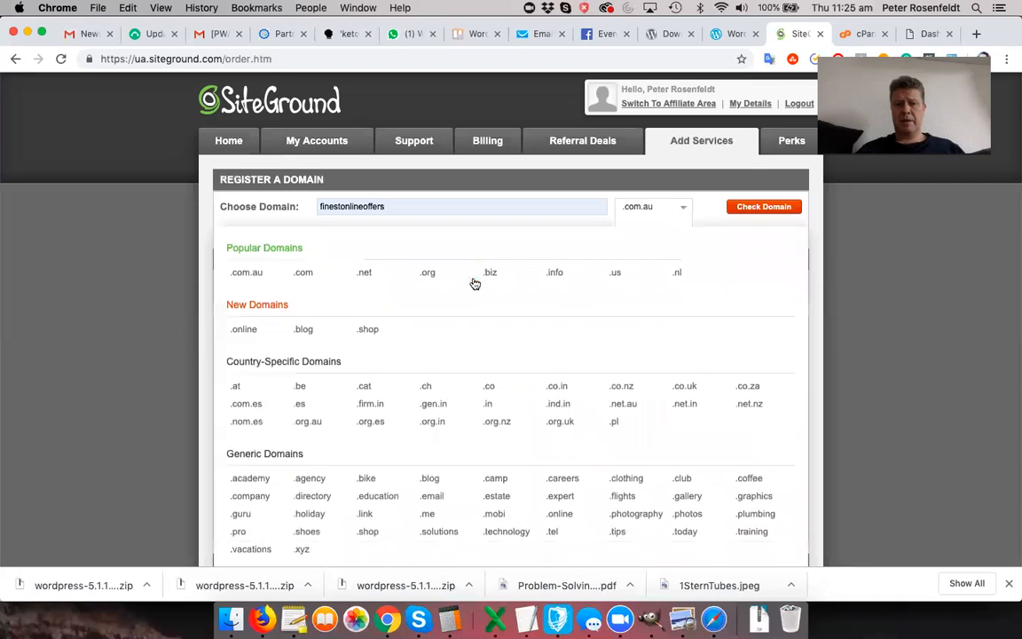
click(321, 279)
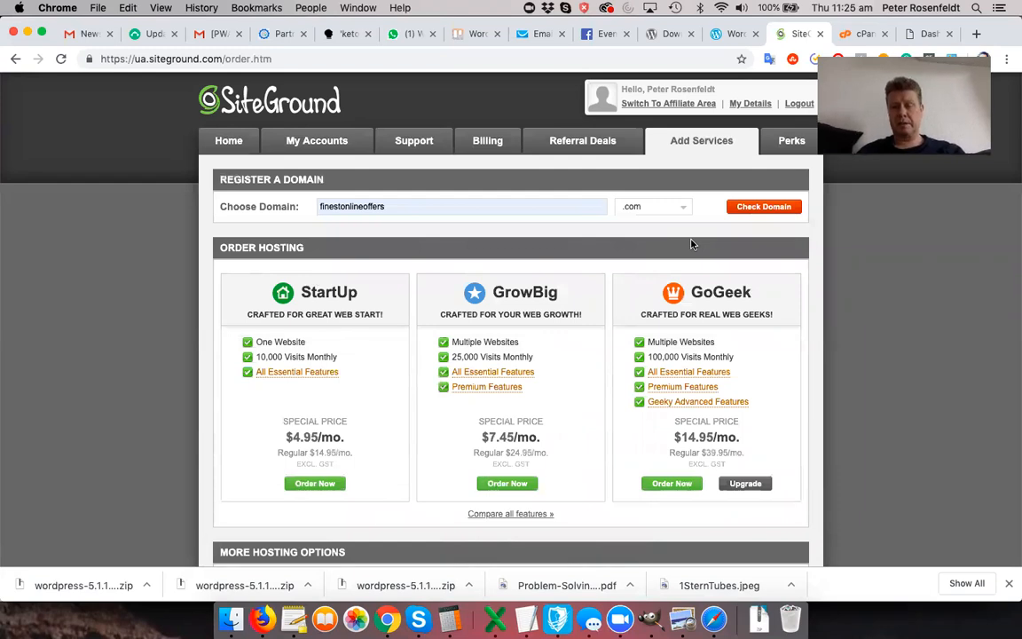
click(754, 208)
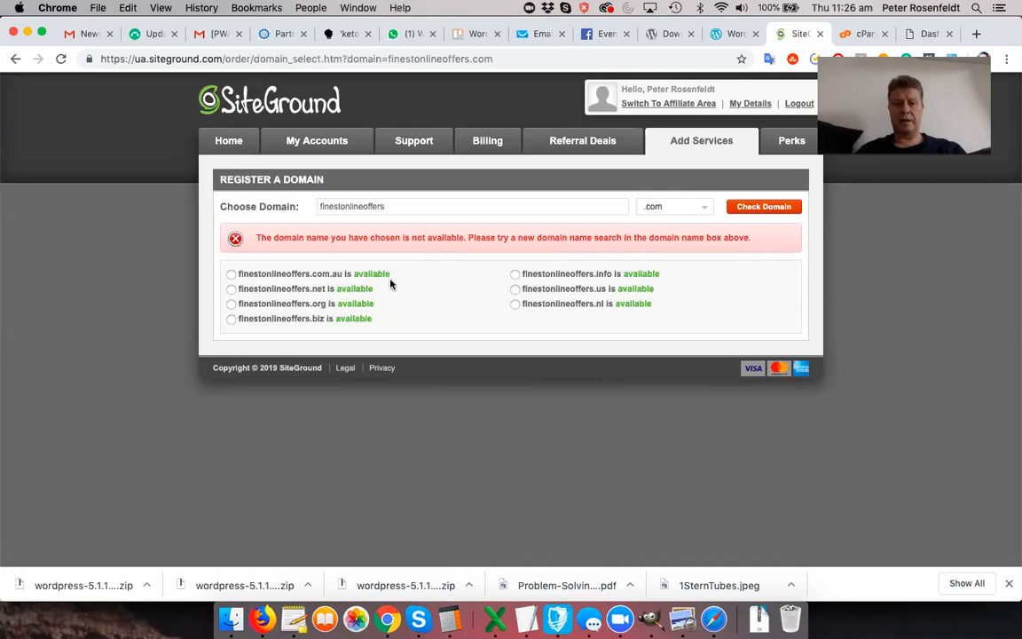
- Prefix the domain with 'my' and confirm myfinestonlineoffers.com is available
click(319, 206)
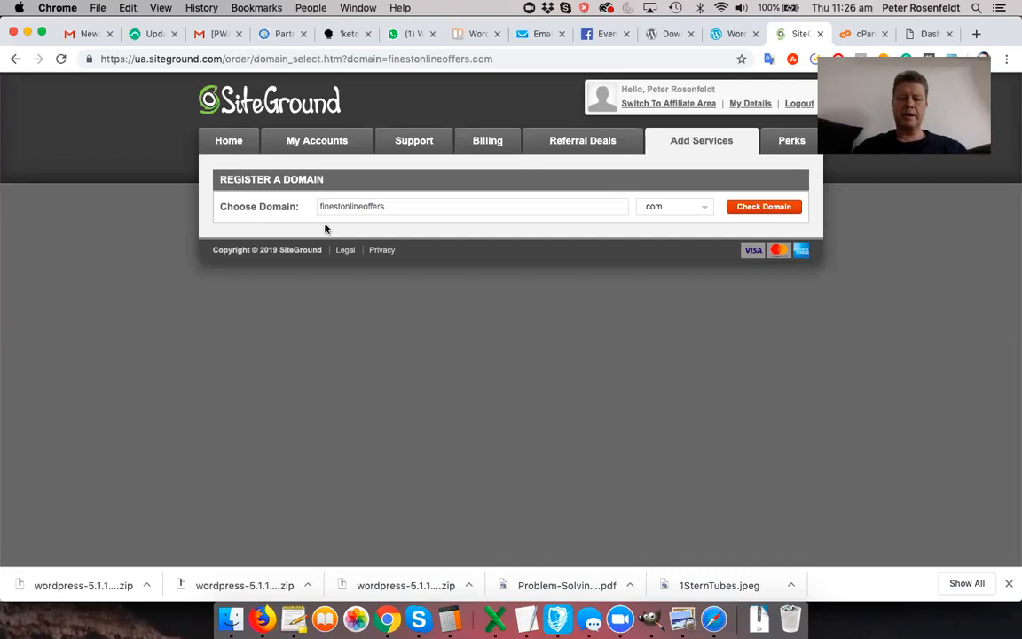
text(my)
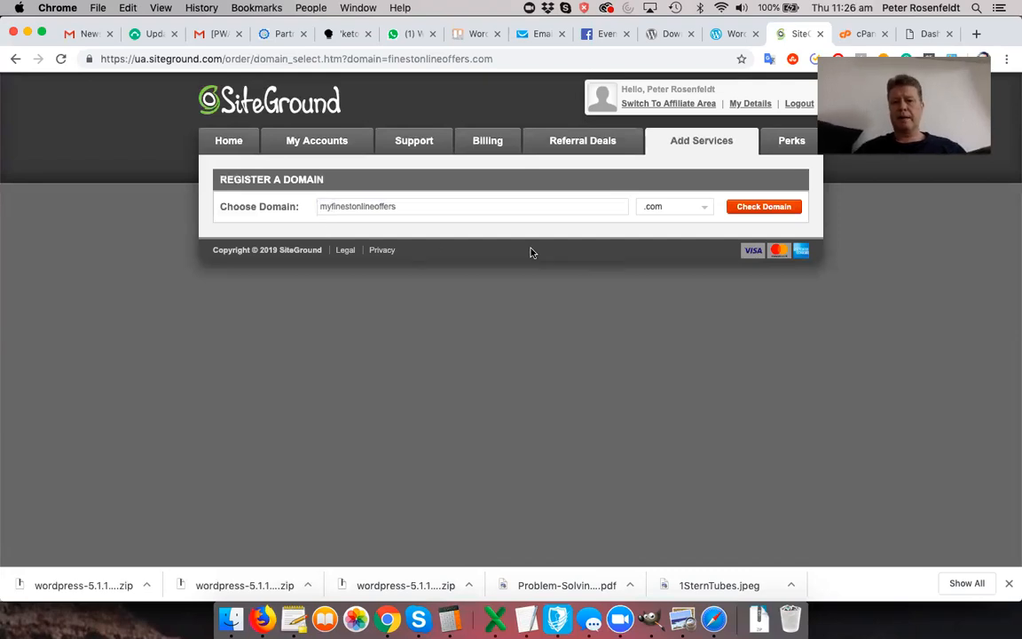
click(761, 207)
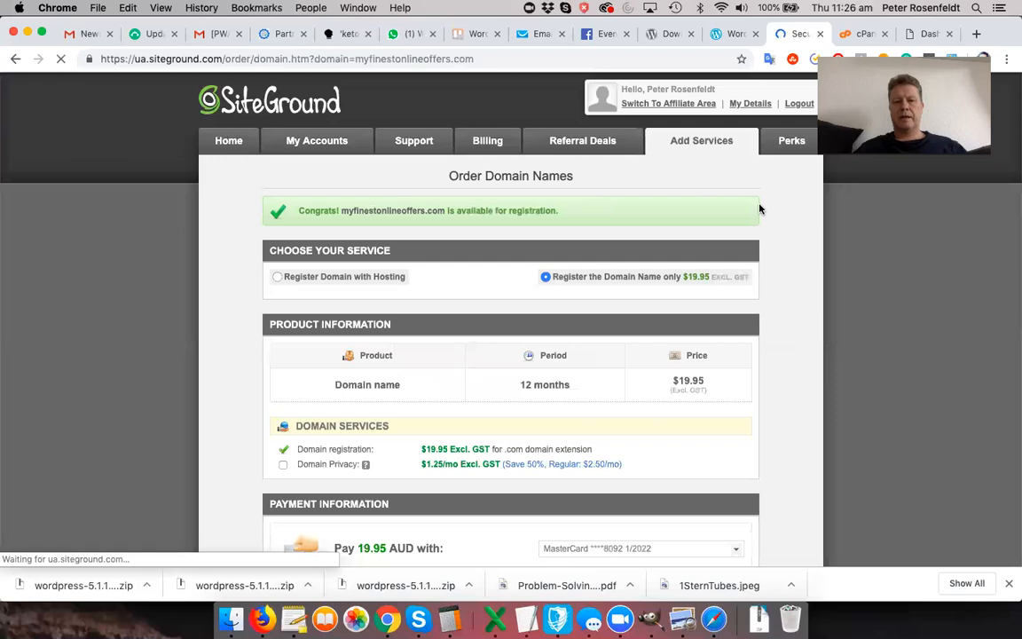
scroll(587, 313, down, 5)
scroll(648, 314, up, 5)
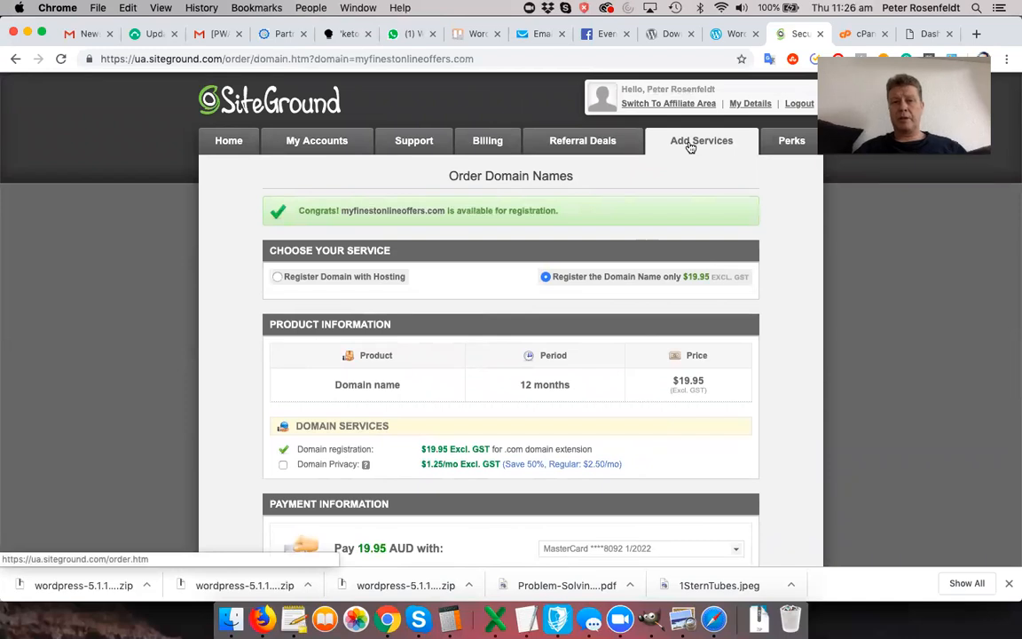
- Return to the order page and review the StartUp, GrowBig and GoGeek hosting plans
click(691, 146)
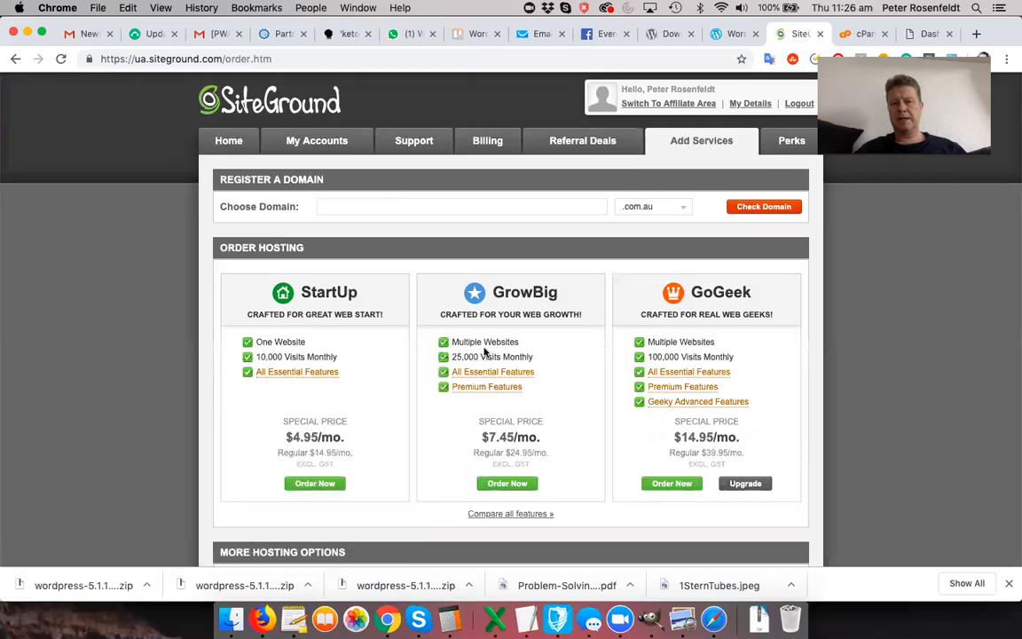
mouse_move(500, 374)
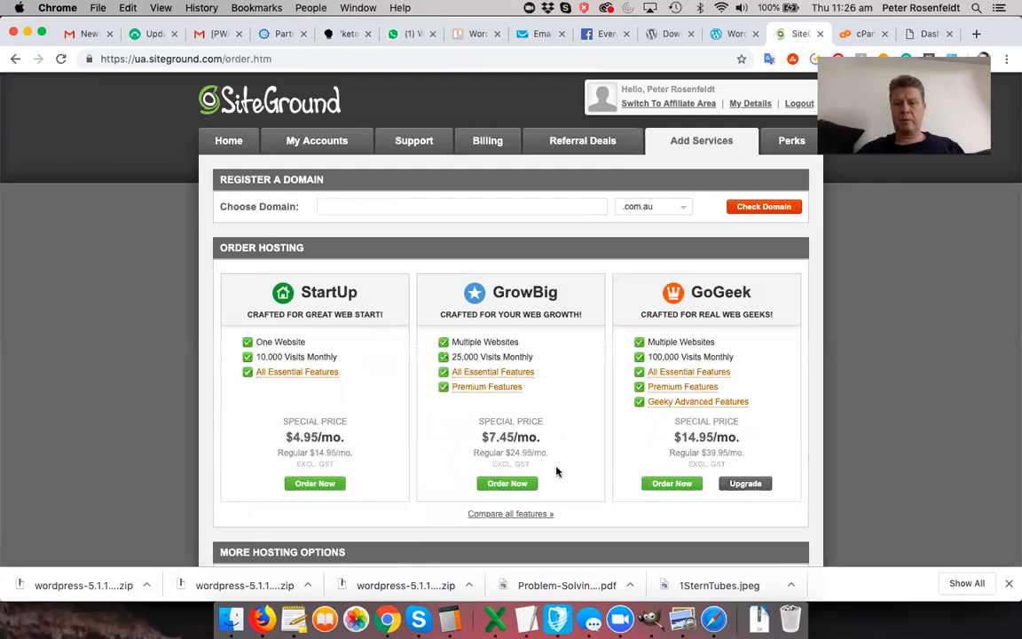
scroll(556, 471, down, 2)
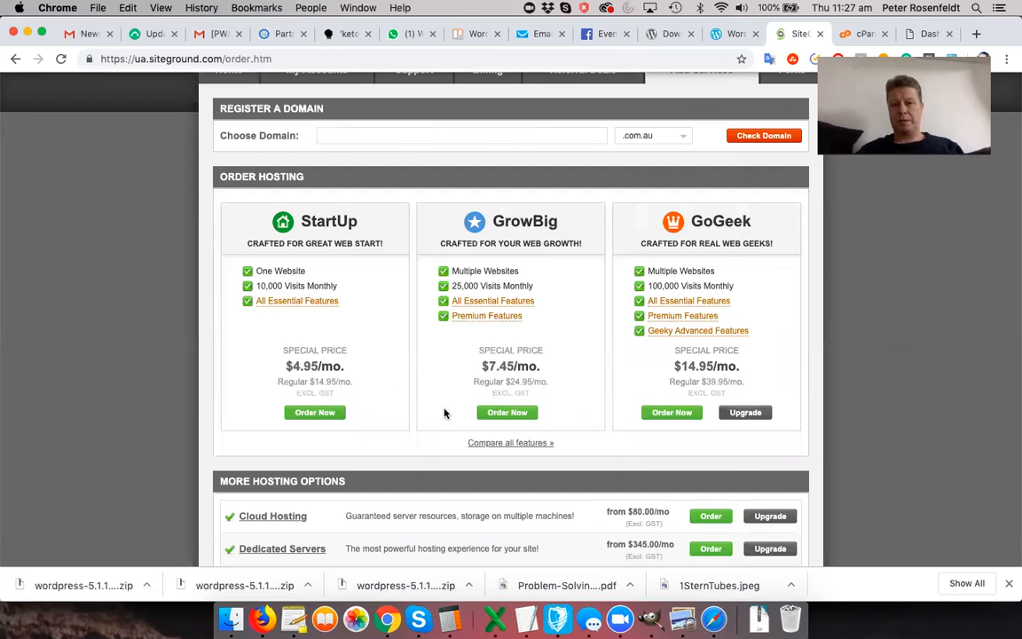
scroll(570, 398, up, 2)
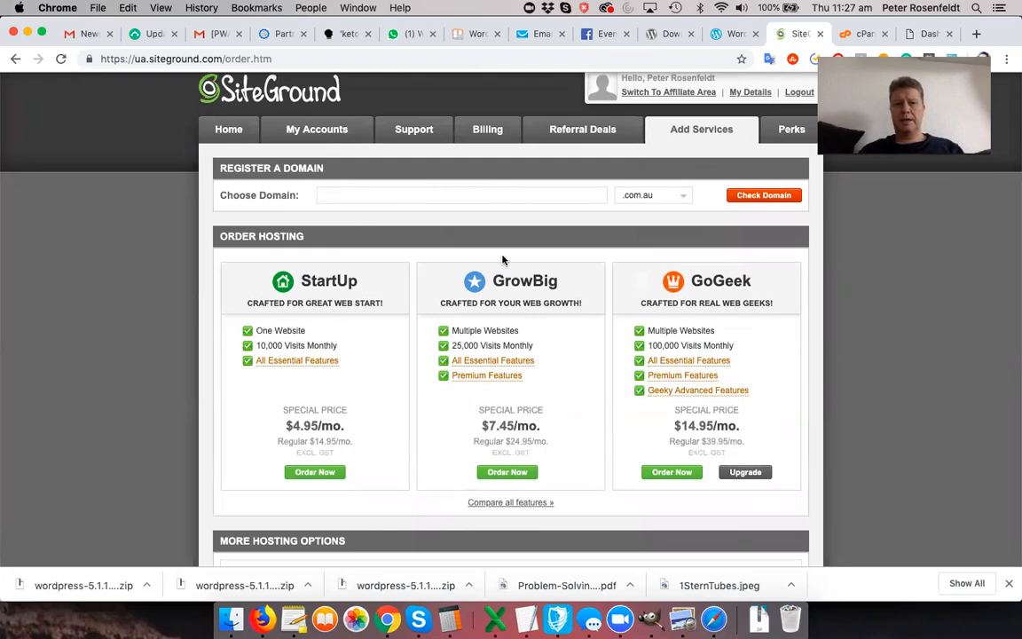
- Open the hosting account management page
click(326, 137)
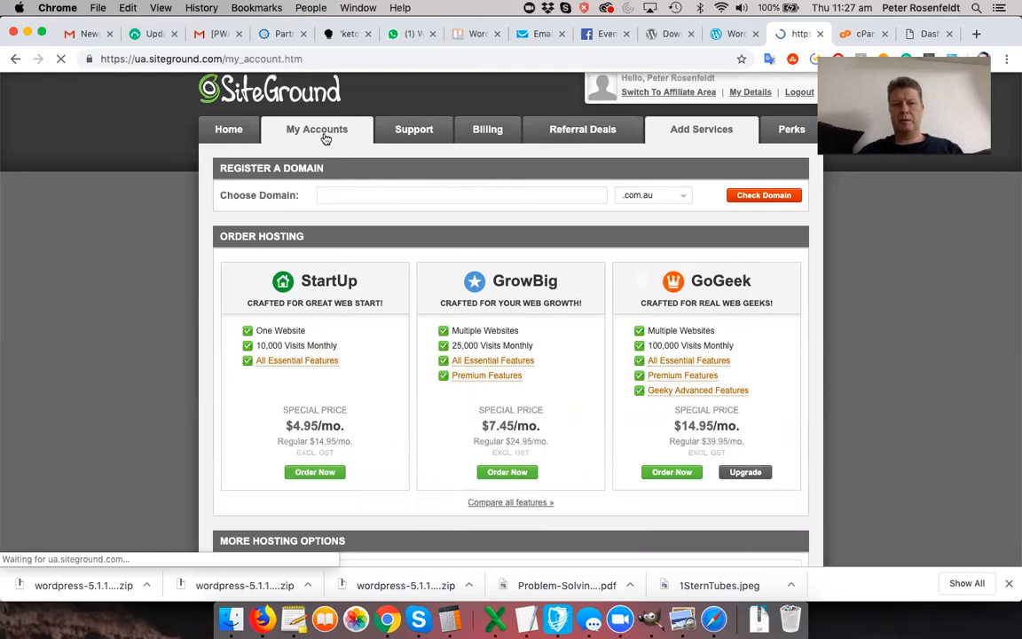
scroll(414, 368, down, 3)
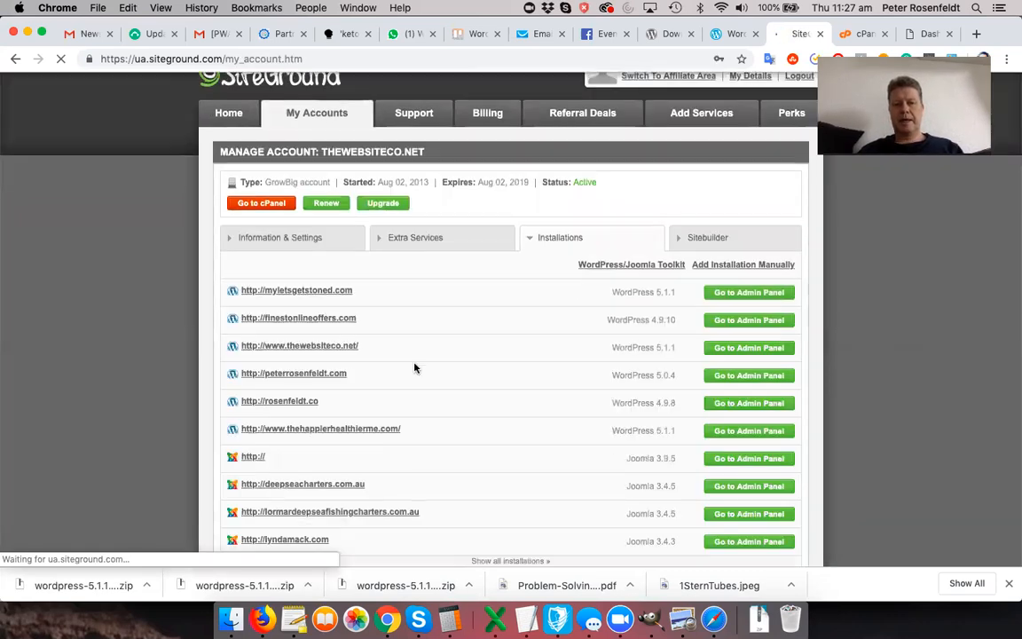
scroll(414, 367, up, 3)
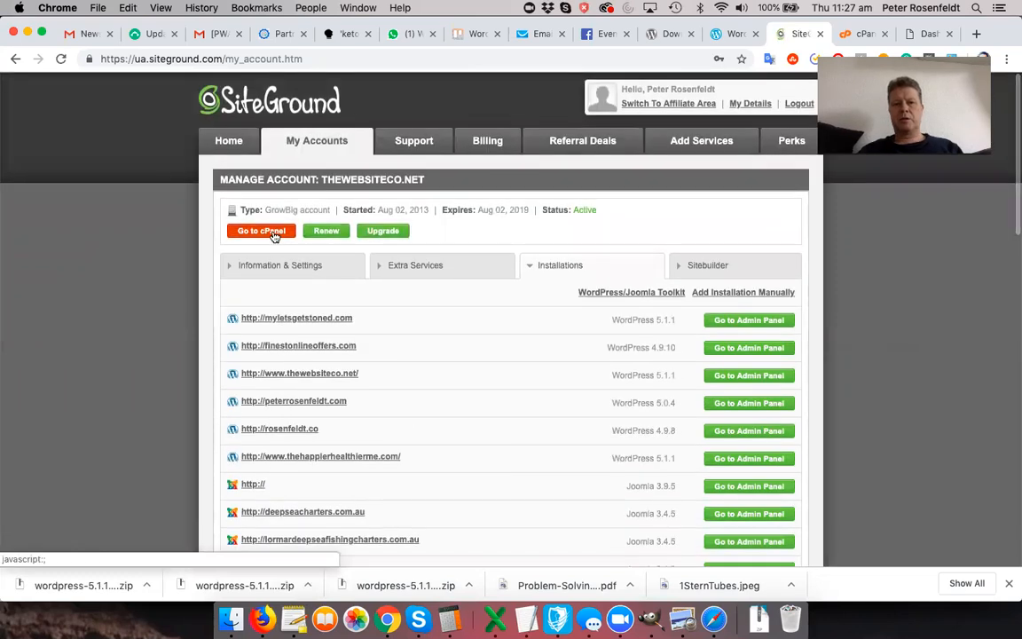
- Open the GrowBig account's cPanel and scroll down to its Files and Databases tools
click(274, 232)
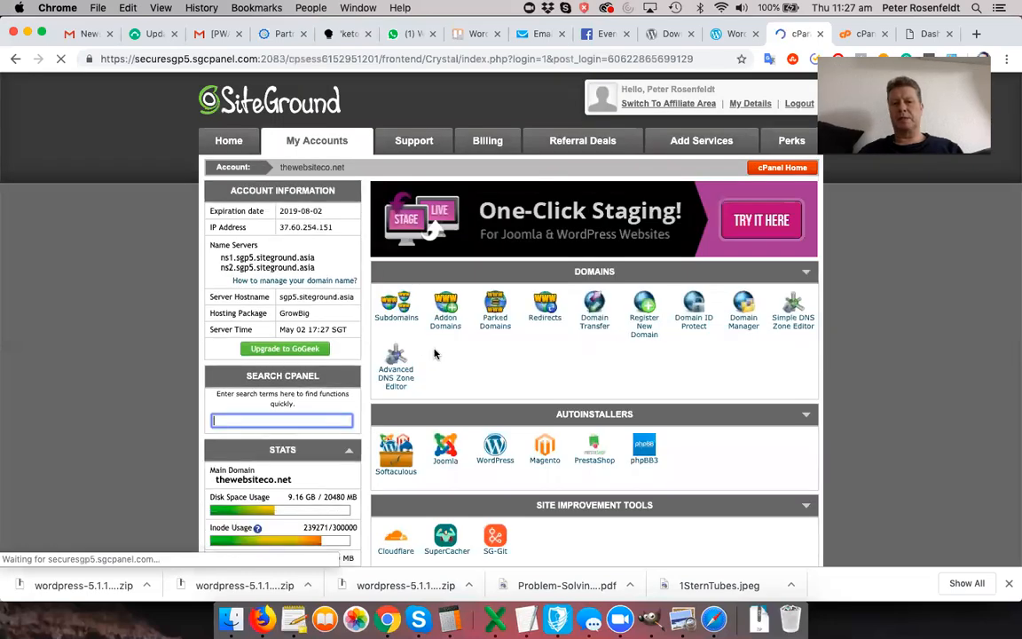
scroll(480, 361, down, 2)
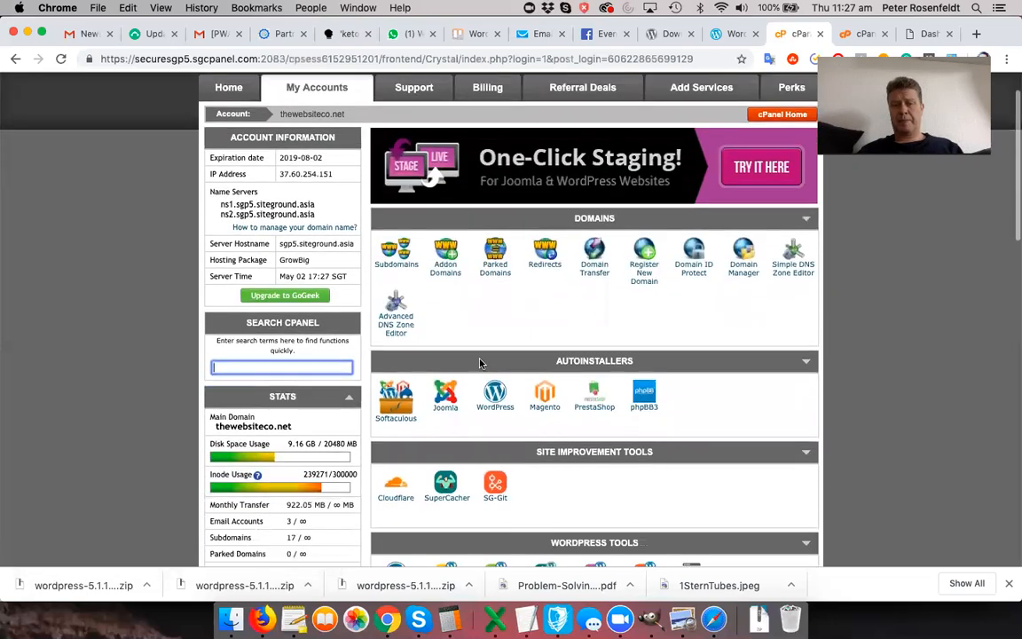
scroll(479, 362, down, 8)
scroll(479, 362, down, 7)
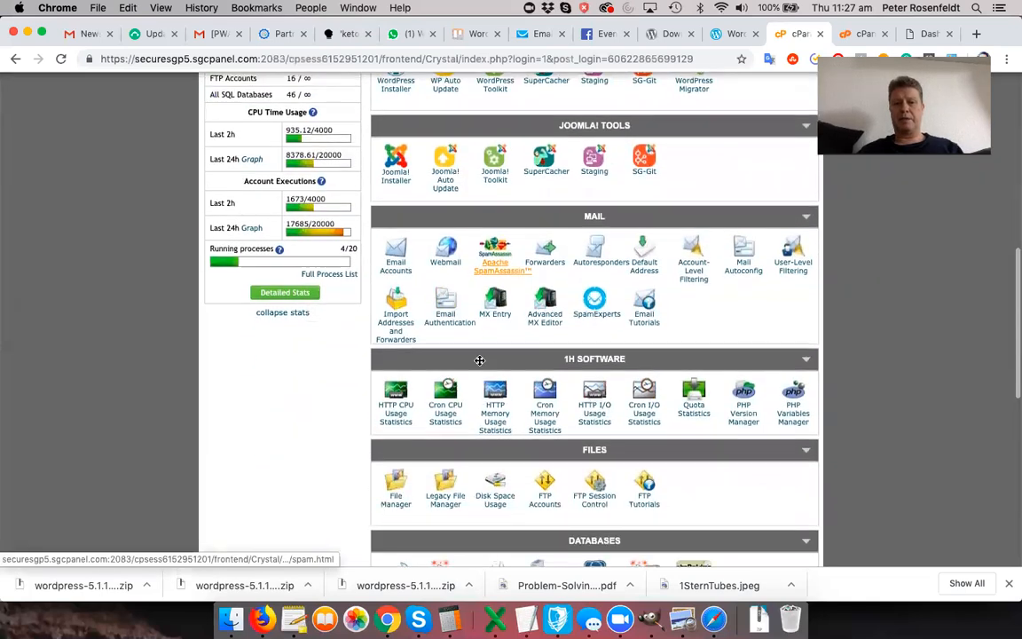
scroll(479, 360, down, 2)
scroll(479, 361, down, 6)
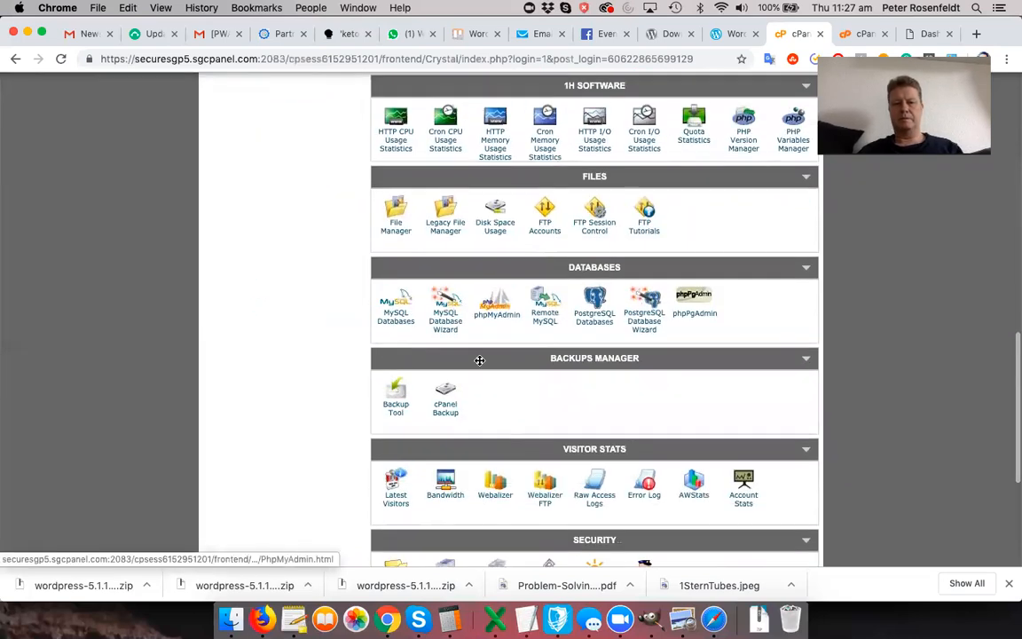
scroll(479, 361, down, 1)
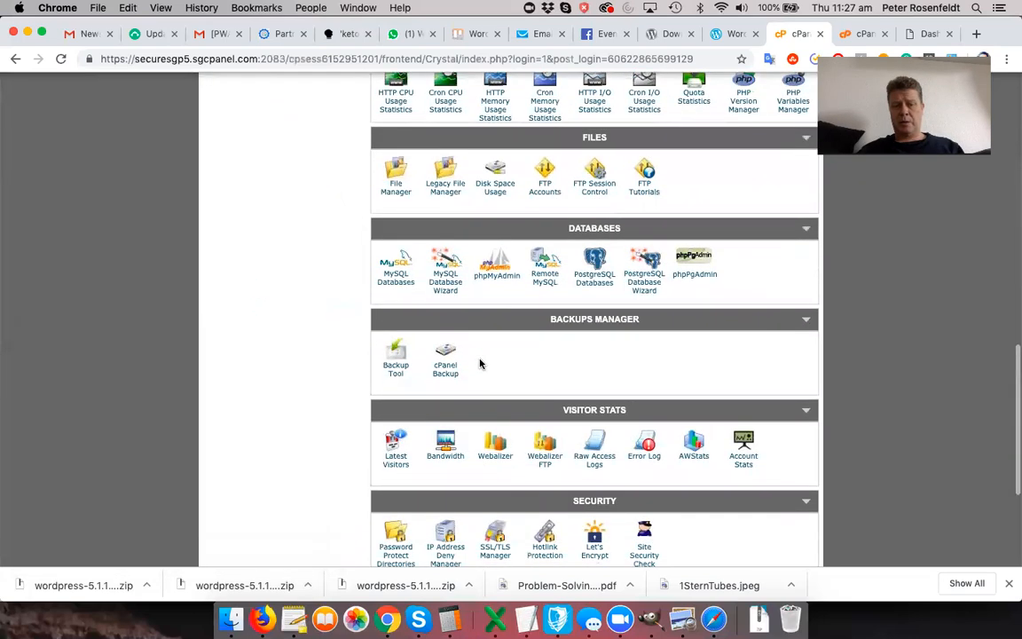
scroll(479, 363, down, 1)
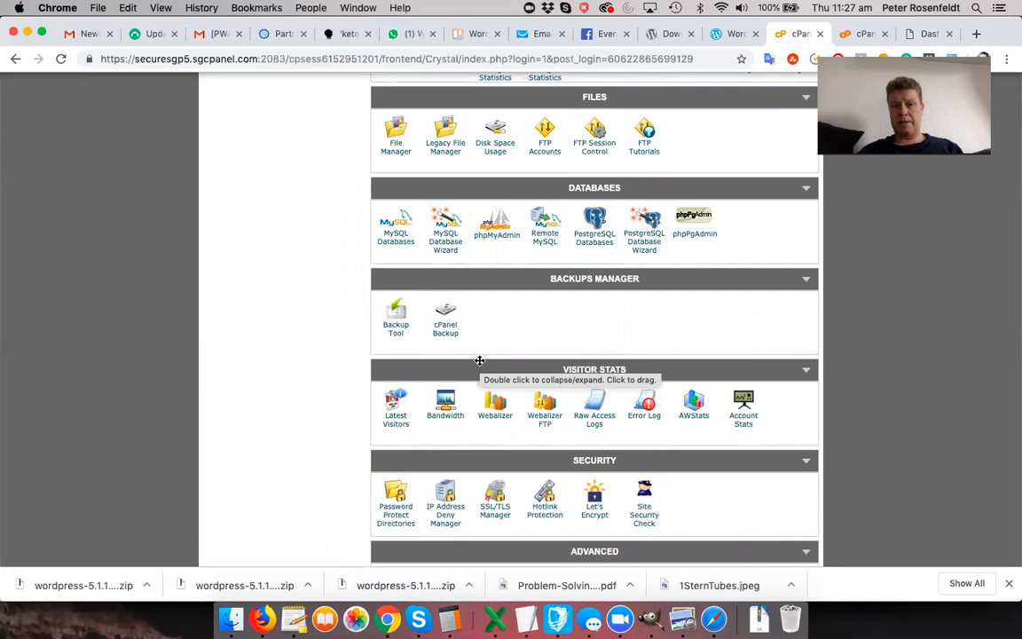
- Start the MySQL Database Wizard and enter foo4 as the new database name
click(447, 244)
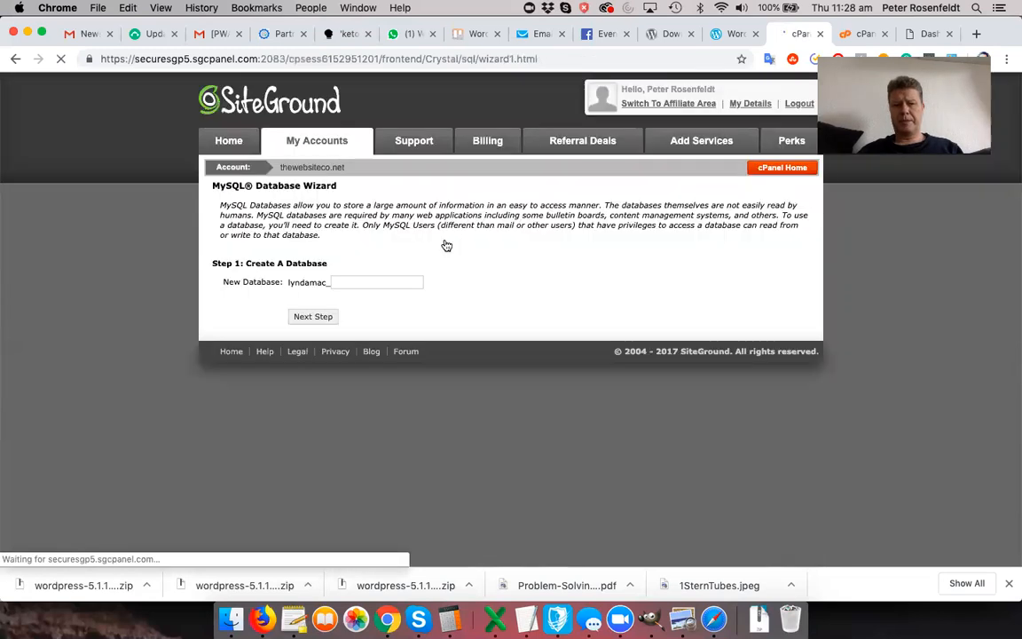
click(404, 282)
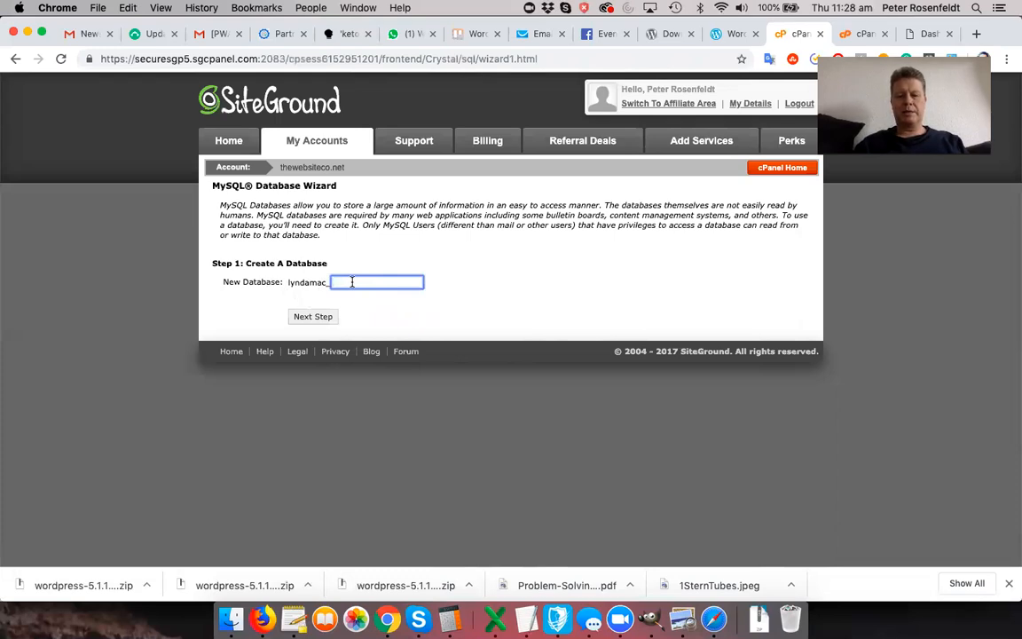
text(foo)
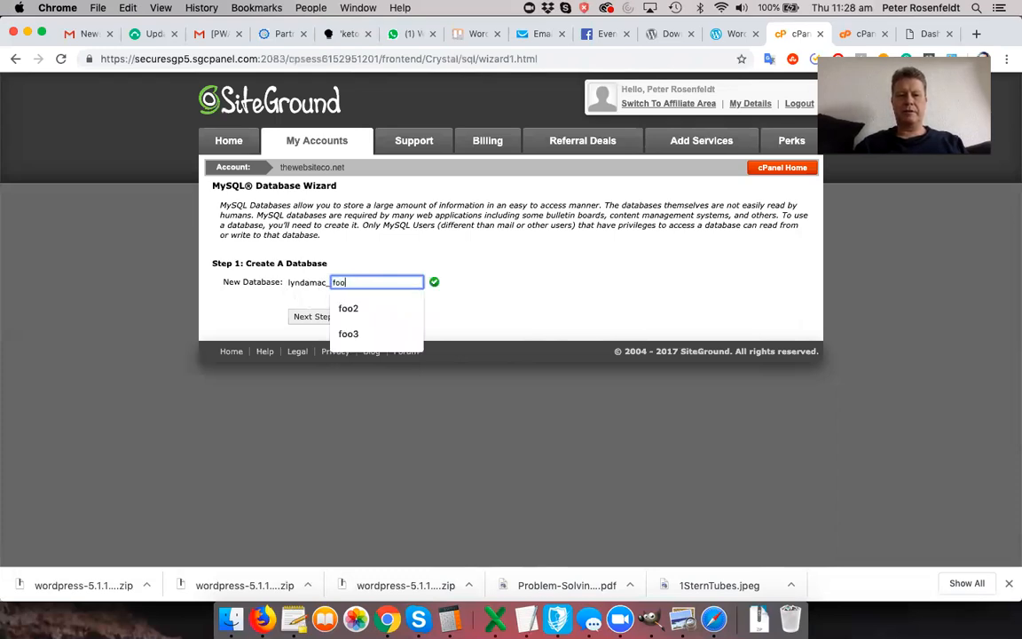
text(4)
click(320, 317)
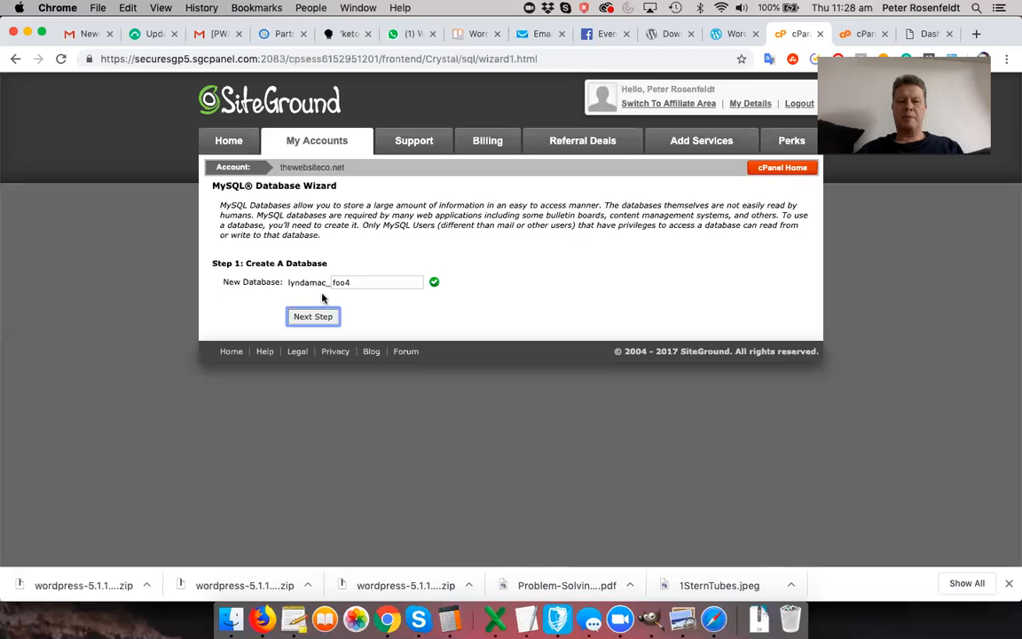
- Create the foo4 database, name the new user admin3, and generate a strong password
click(321, 317)
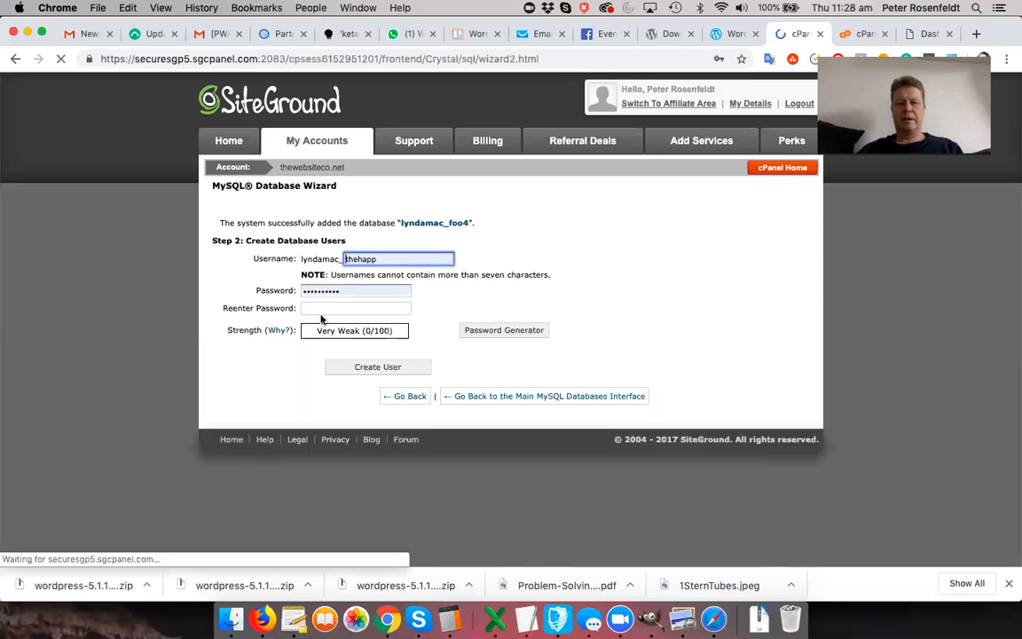
double_click(393, 259)
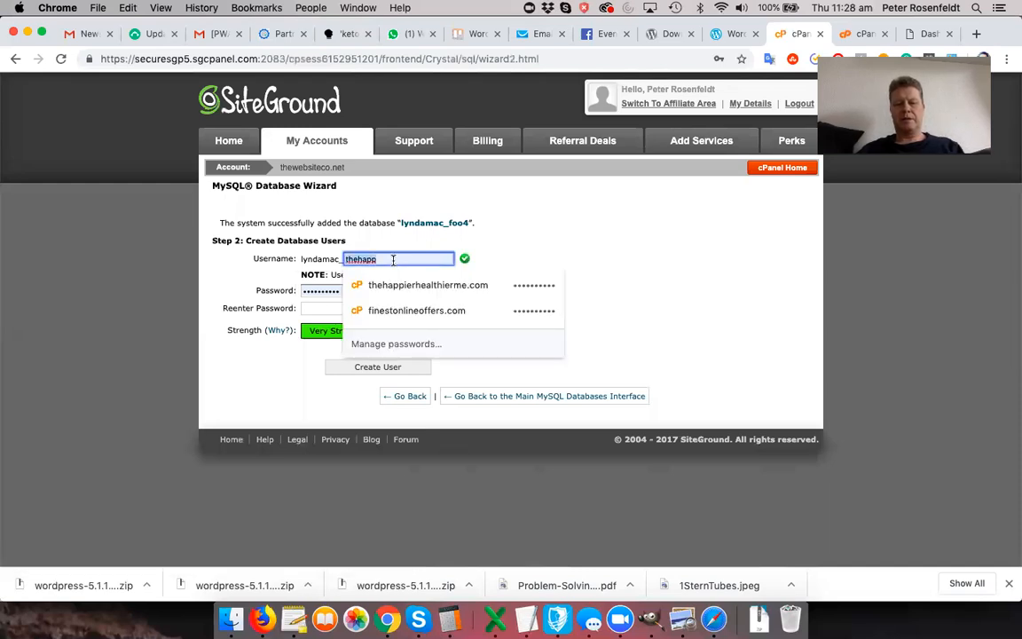
text(admin)
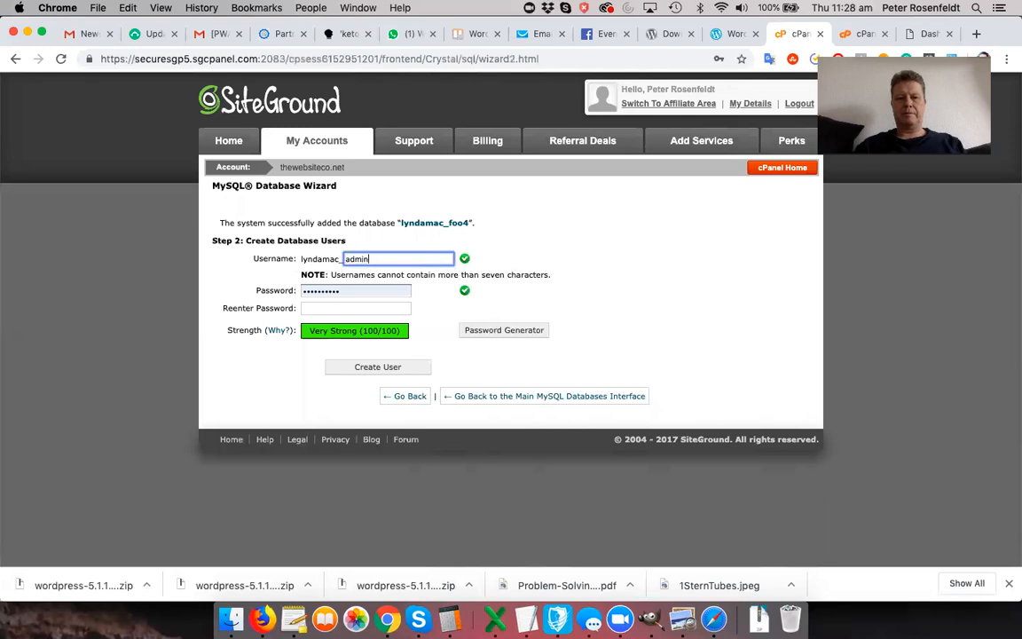
text(3)
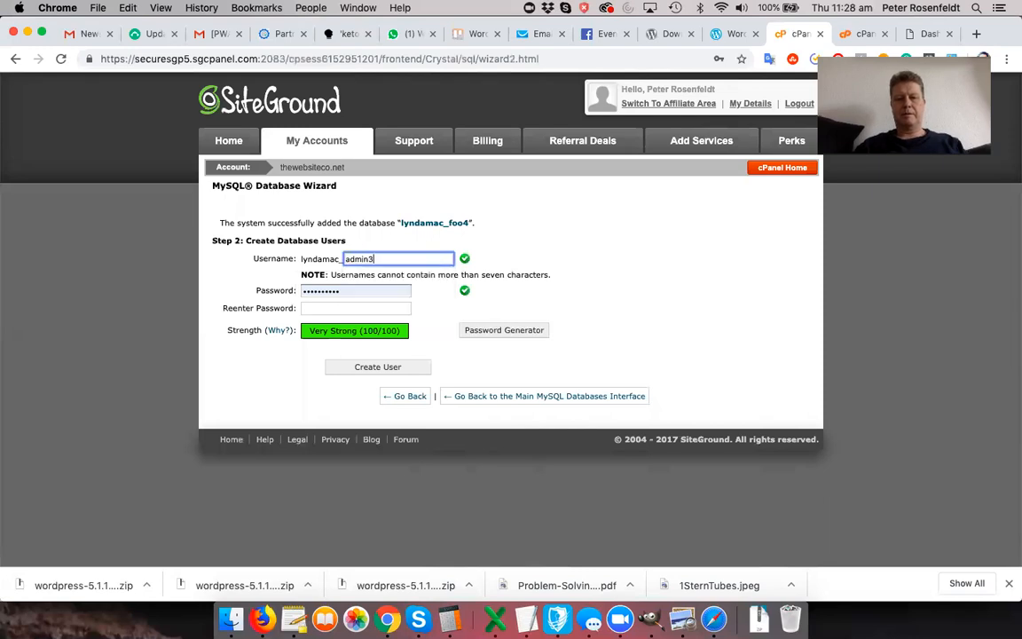
click(480, 332)
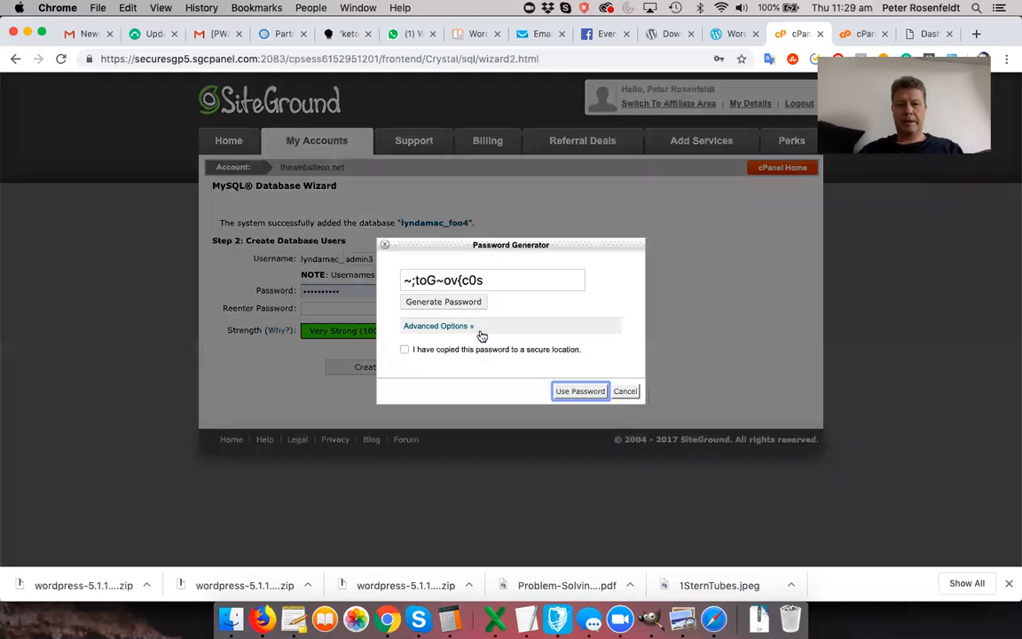
- Save the generated password into a blank TextEdit note and copy it again
triple_click(443, 280)
key(super+c)
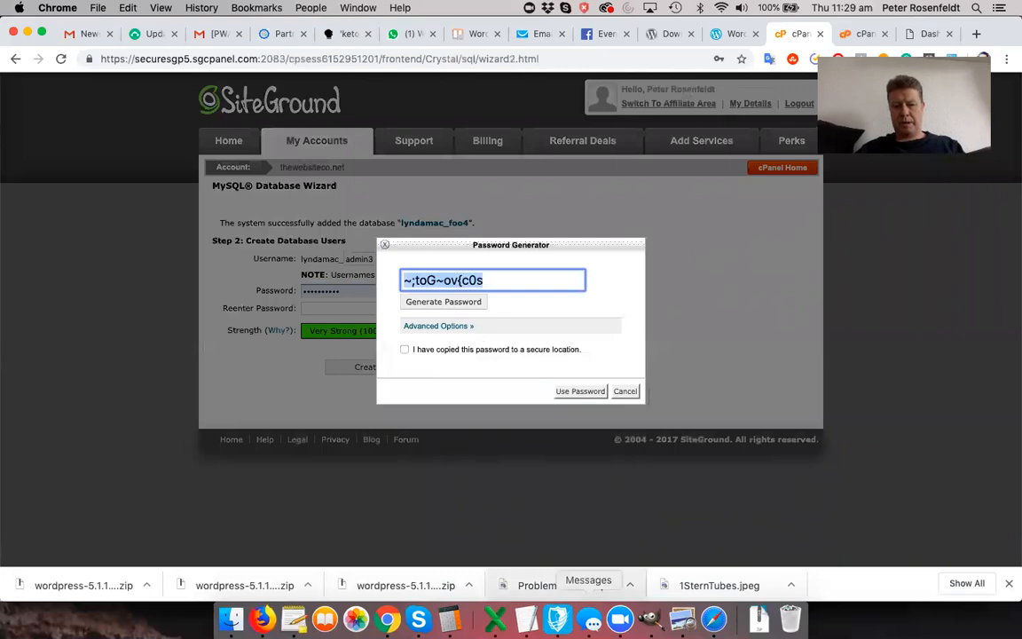
click(527, 619)
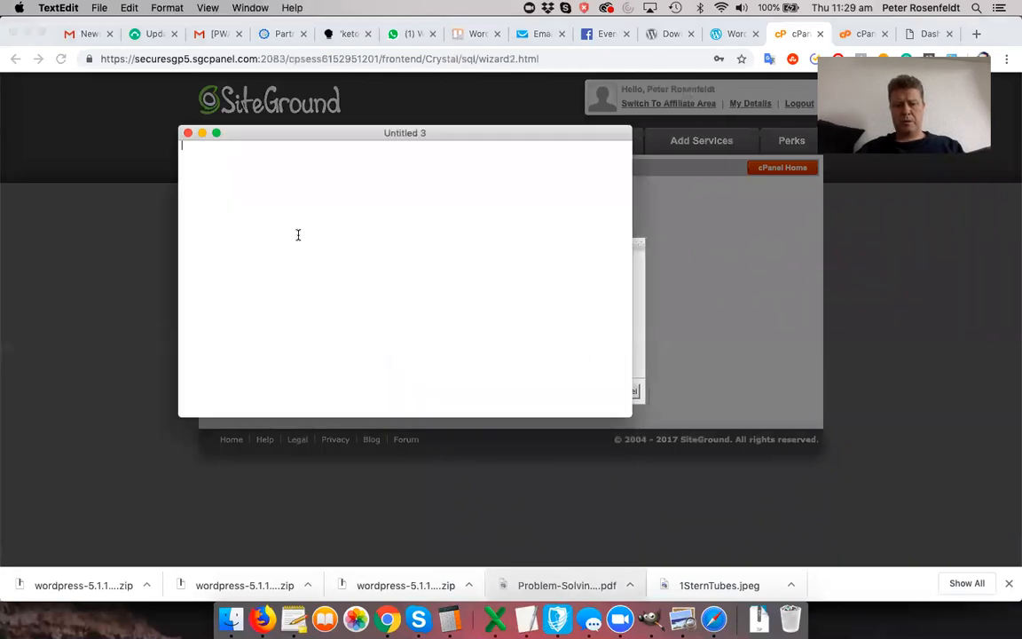
key(super+v)
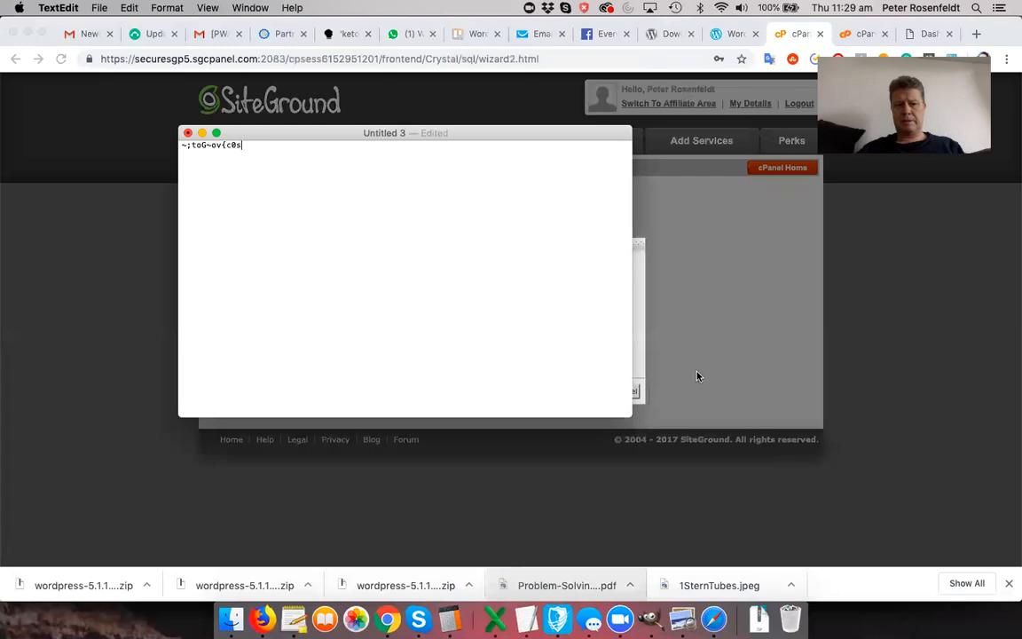
click(640, 334)
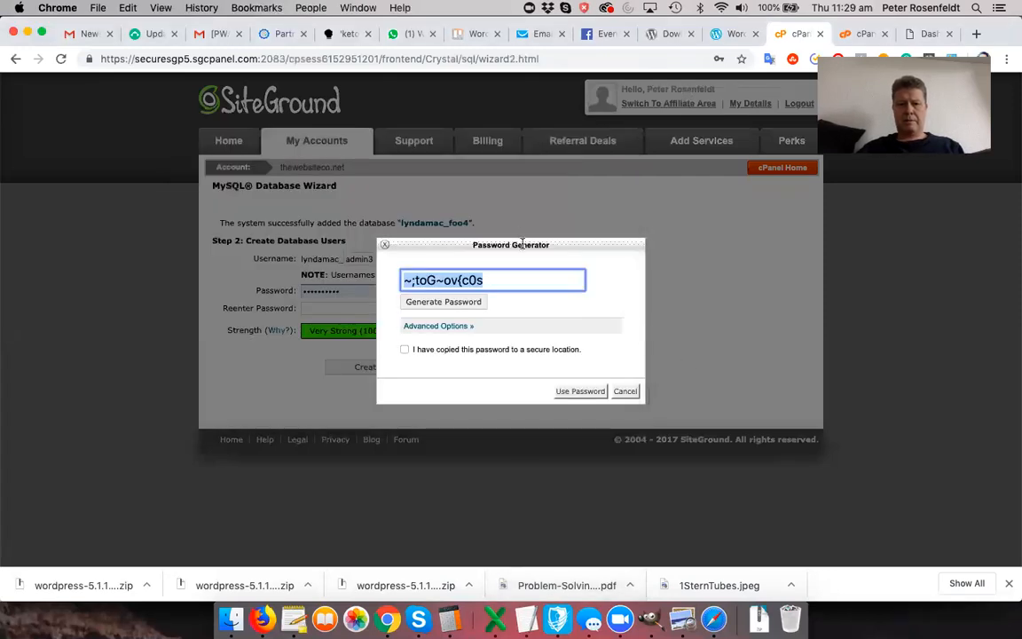
drag(523, 245, 552, 246)
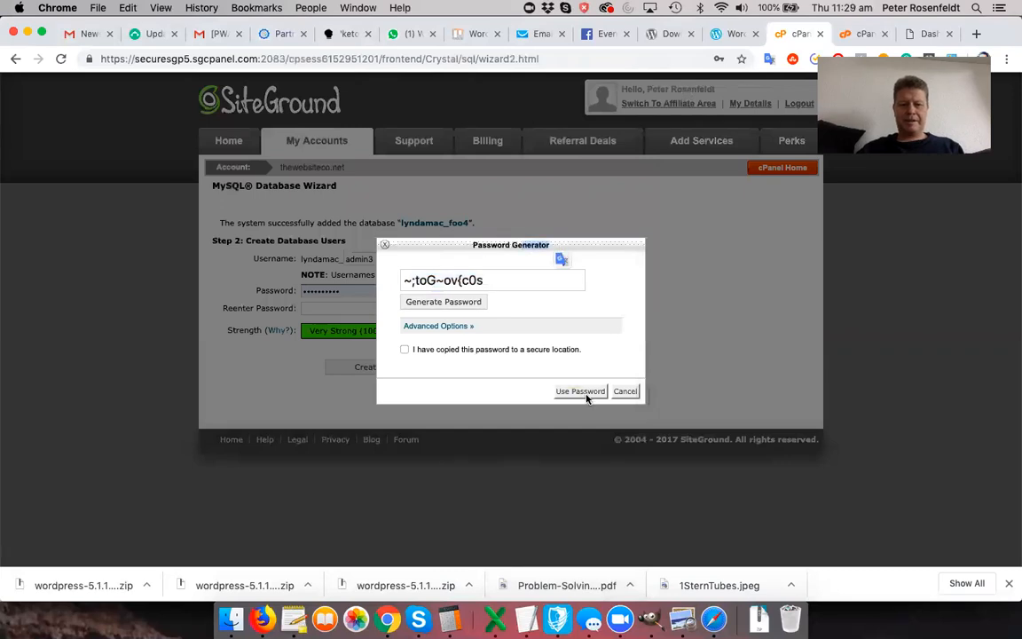
click(448, 281)
key(super+c)
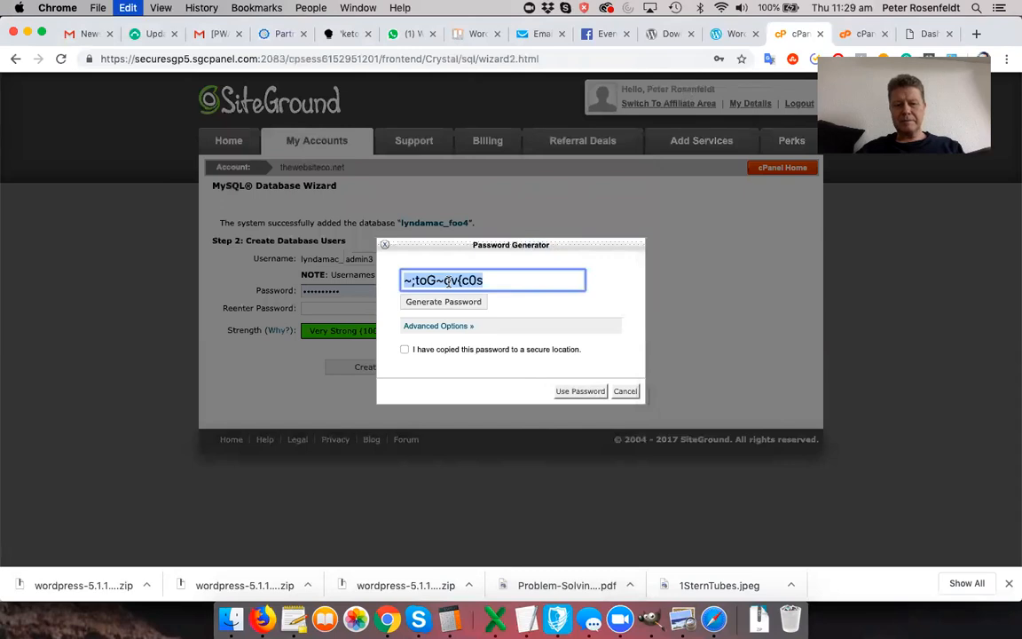
- Apply the generated password, create the admin3 user, and tick ALL PRIVILEGES
click(580, 391)
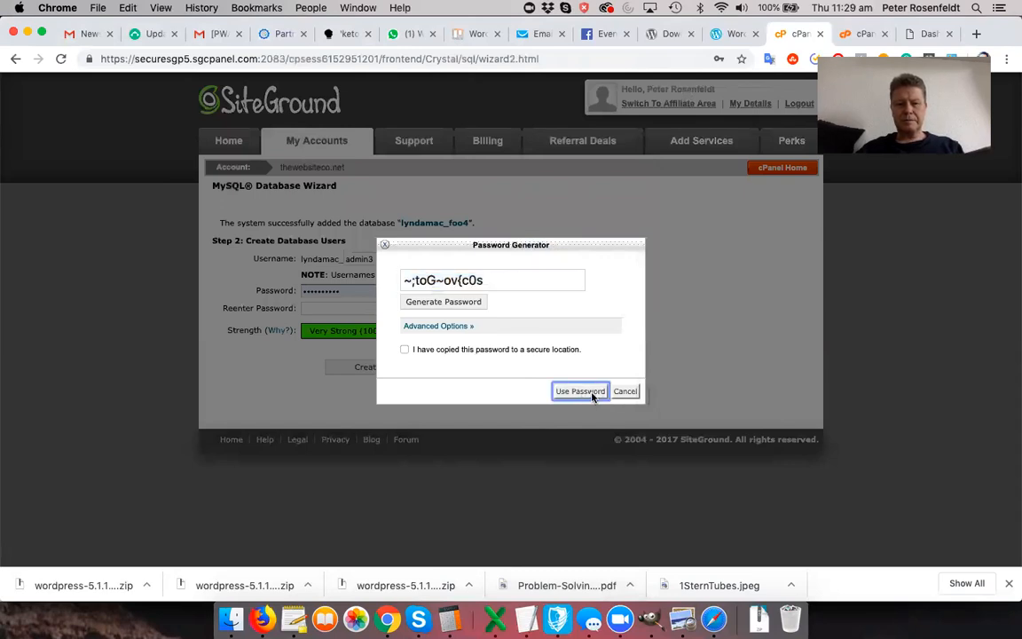
click(405, 350)
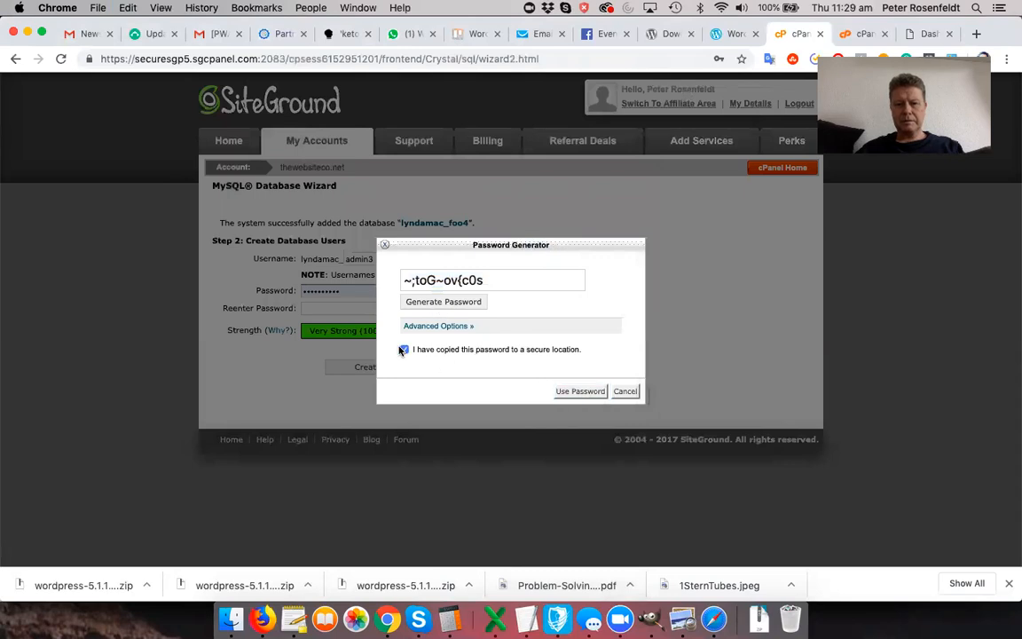
click(588, 393)
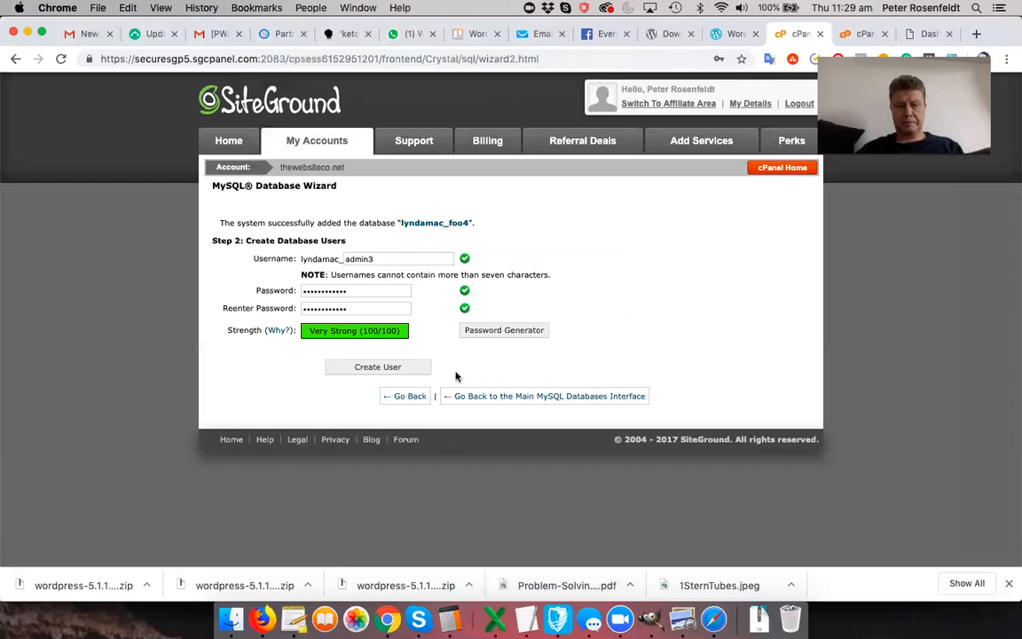
click(378, 368)
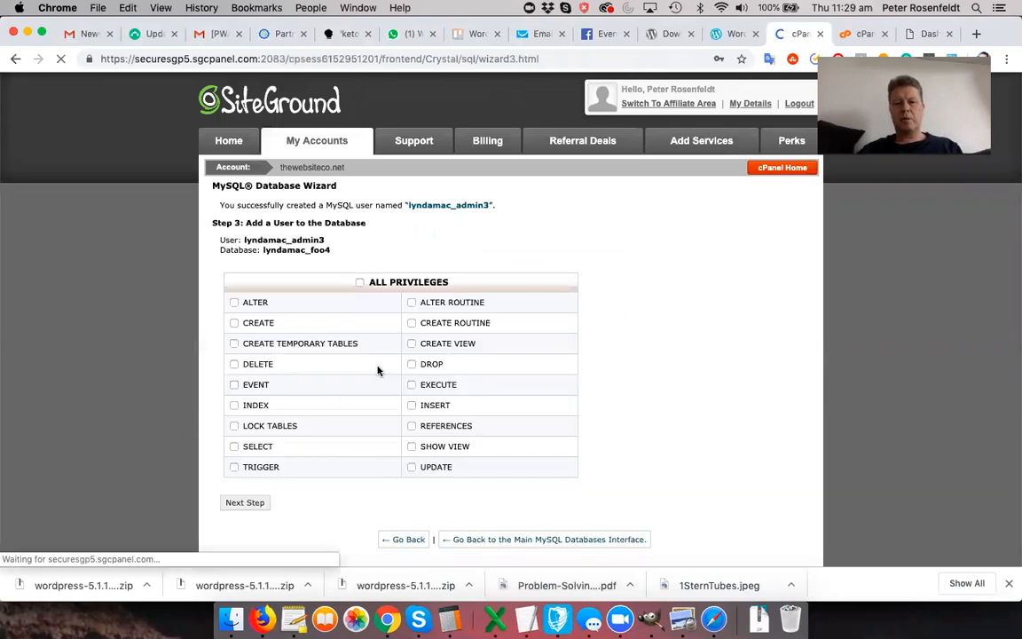
click(360, 284)
- Copy the admin3 user's full name into the TextEdit note, restoring its missing first character
scroll(594, 399, down, 2)
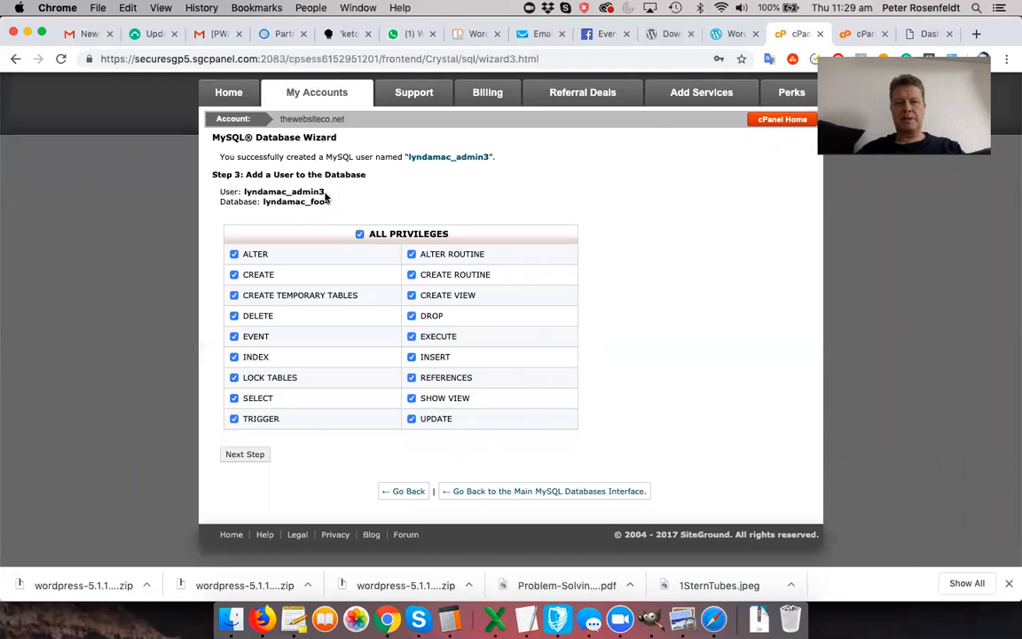
drag(325, 190, 247, 190)
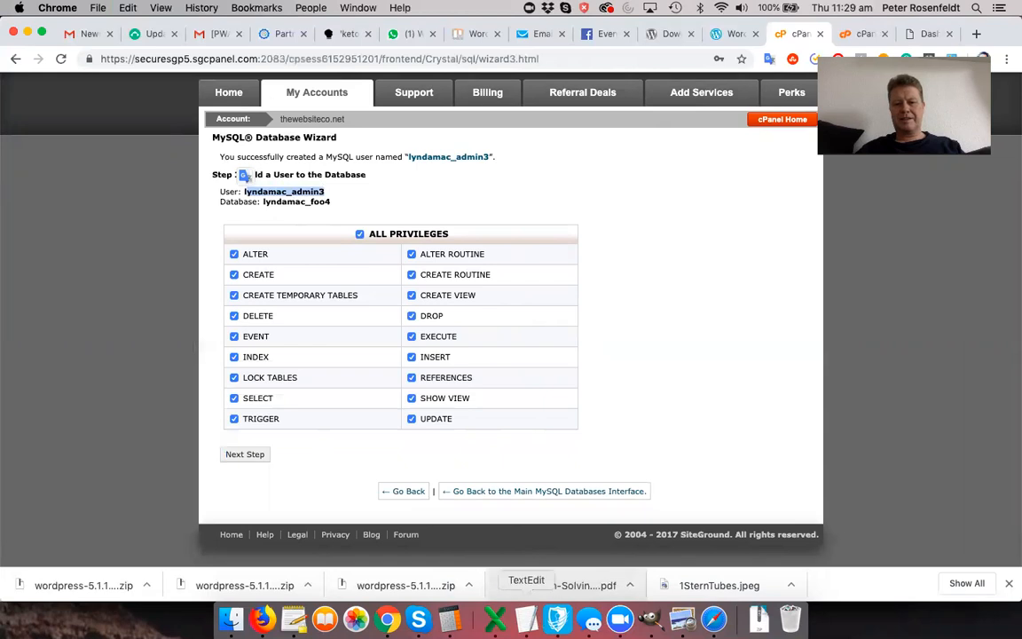
click(526, 619)
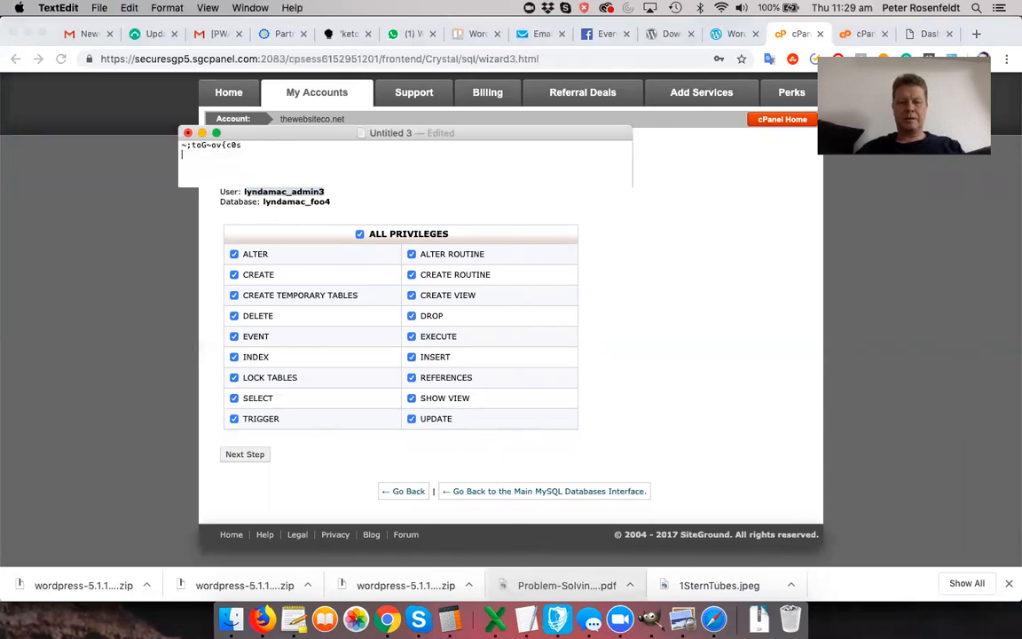
key(super+v)
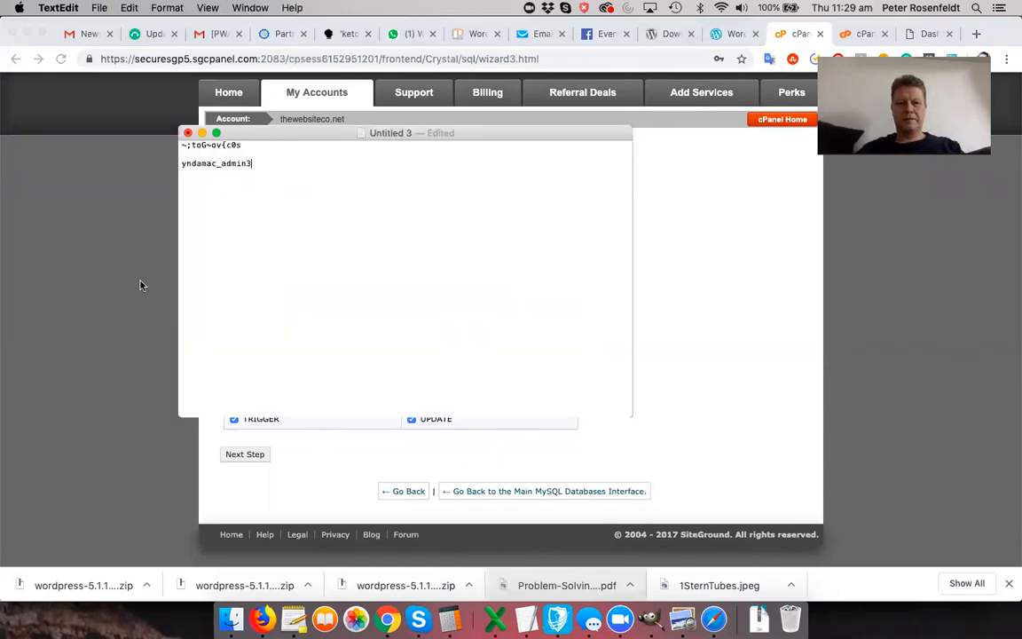
click(178, 163)
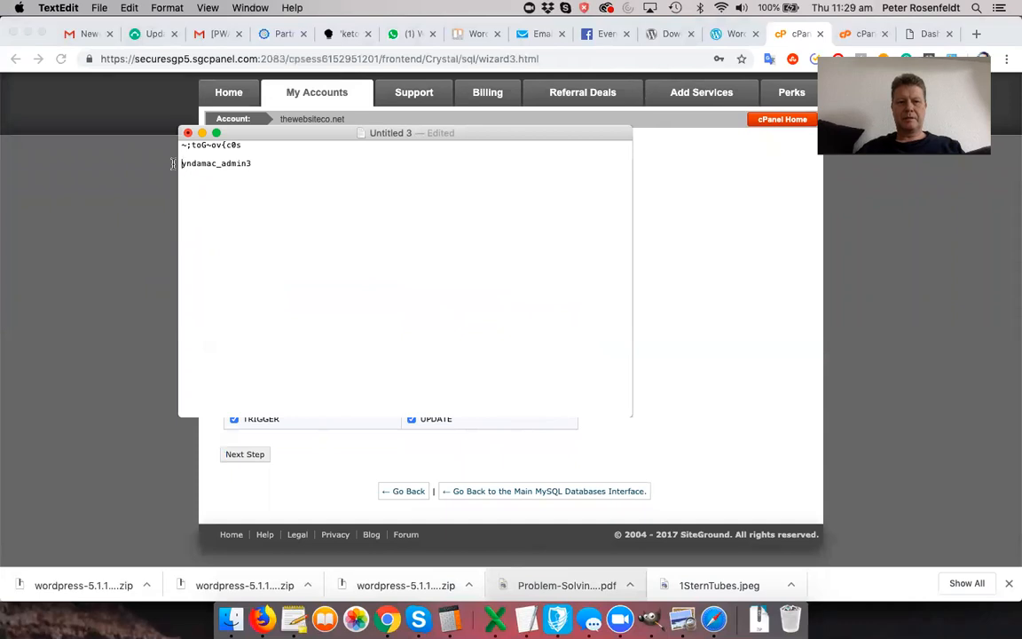
text(l)
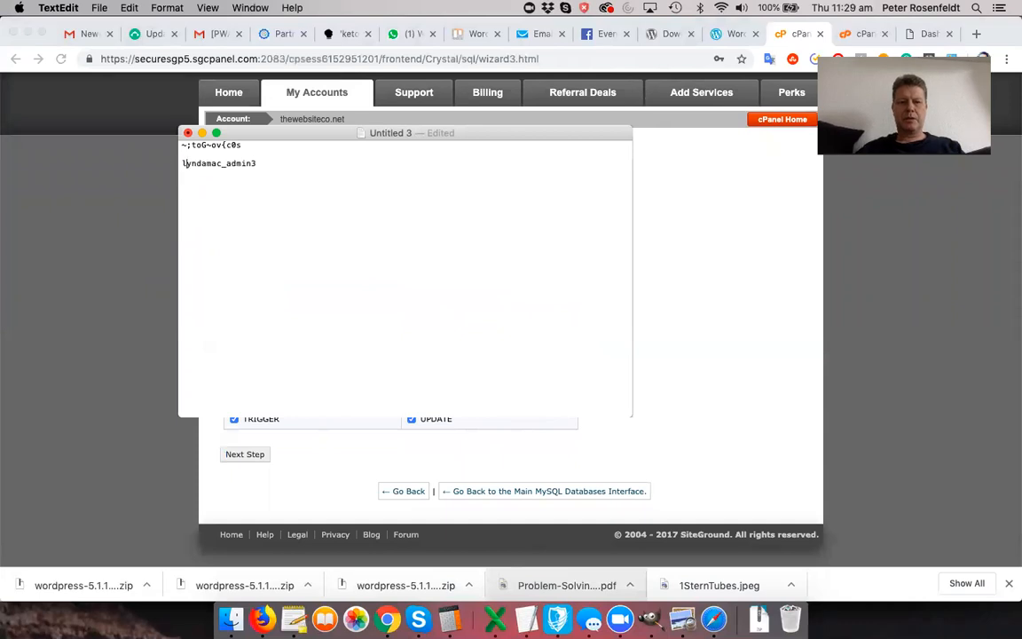
- Add the foo4 database name on a new note line, then submit ALL PRIVILEGES
click(156, 208)
double_click(298, 202)
drag(299, 201, 299, 204)
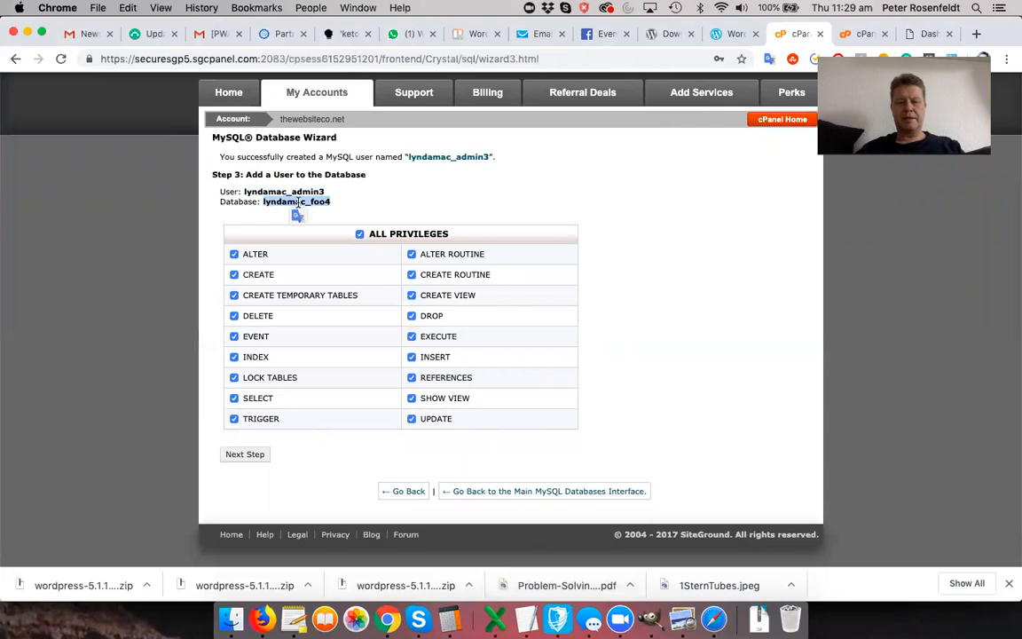
click(528, 619)
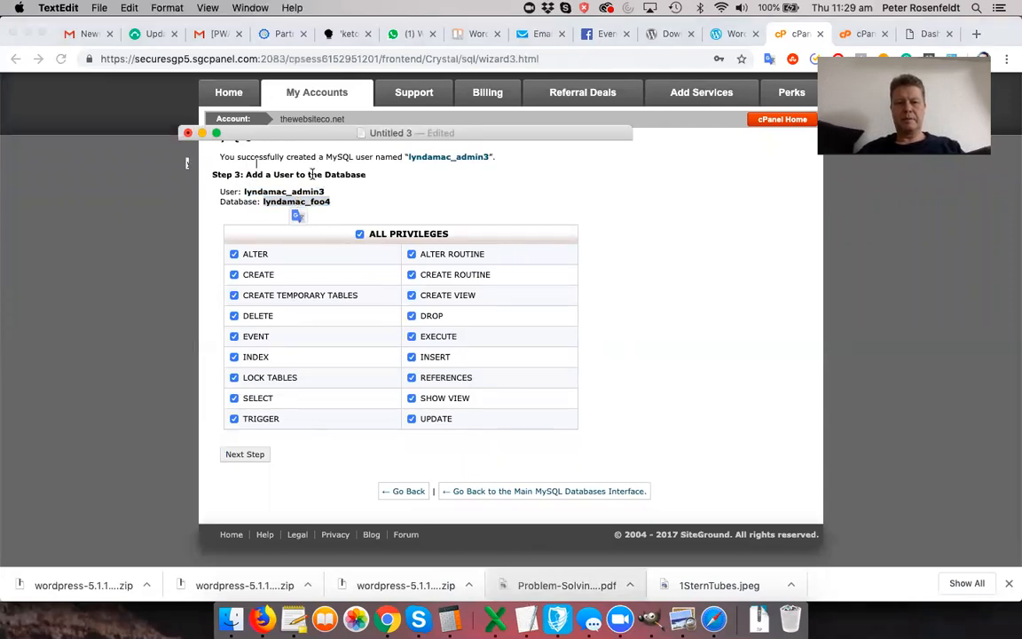
key(Return)
key(super+v)
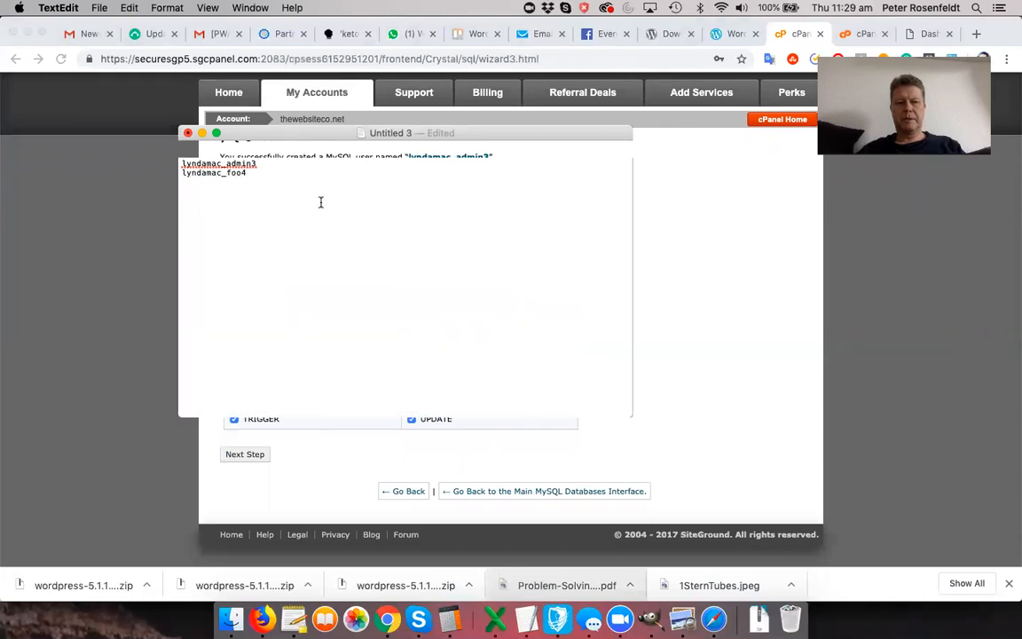
click(213, 444)
click(250, 462)
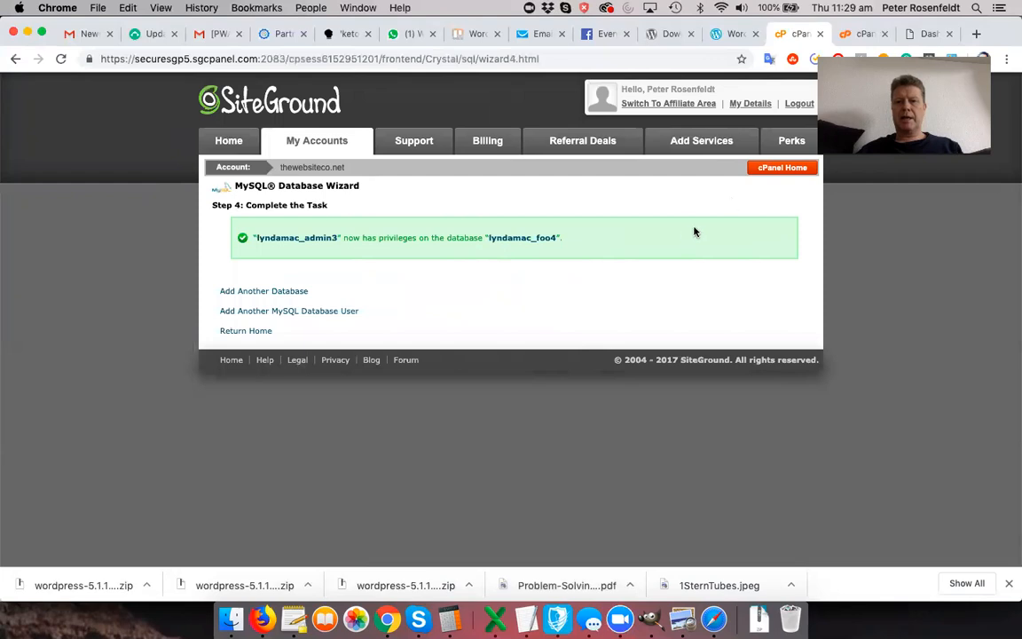
- Return to cPanel Home and open File Manager from the Files section
click(774, 173)
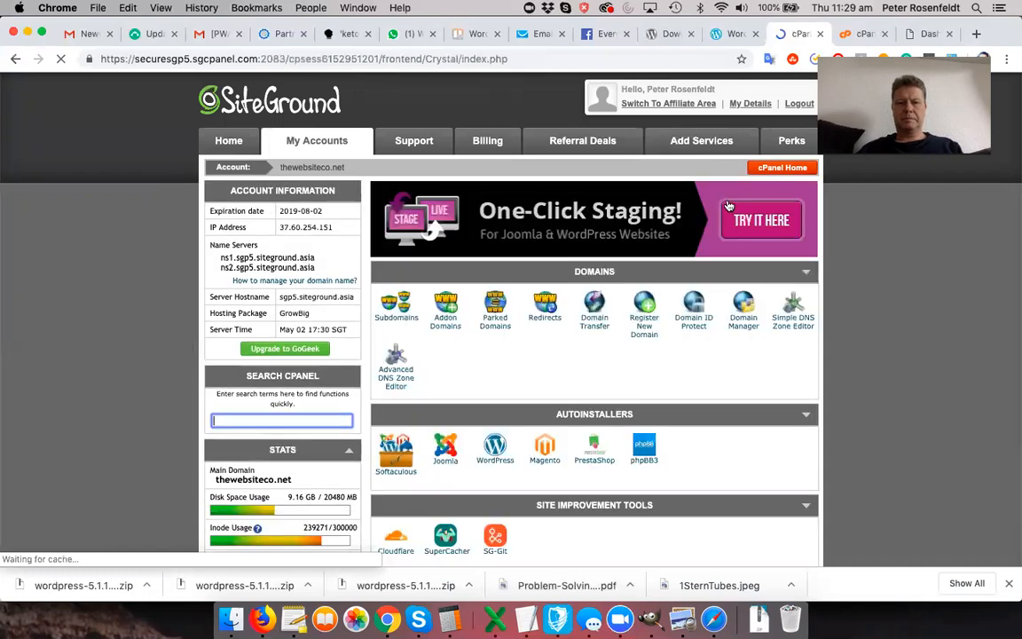
scroll(611, 339, down, 10)
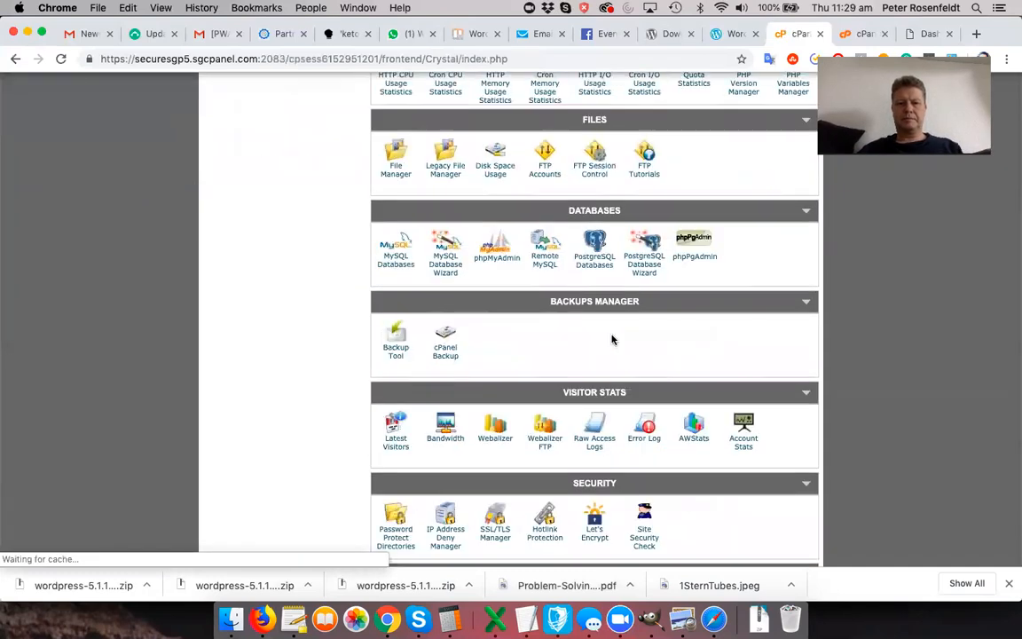
scroll(612, 339, down, 5)
scroll(509, 403, up, 4)
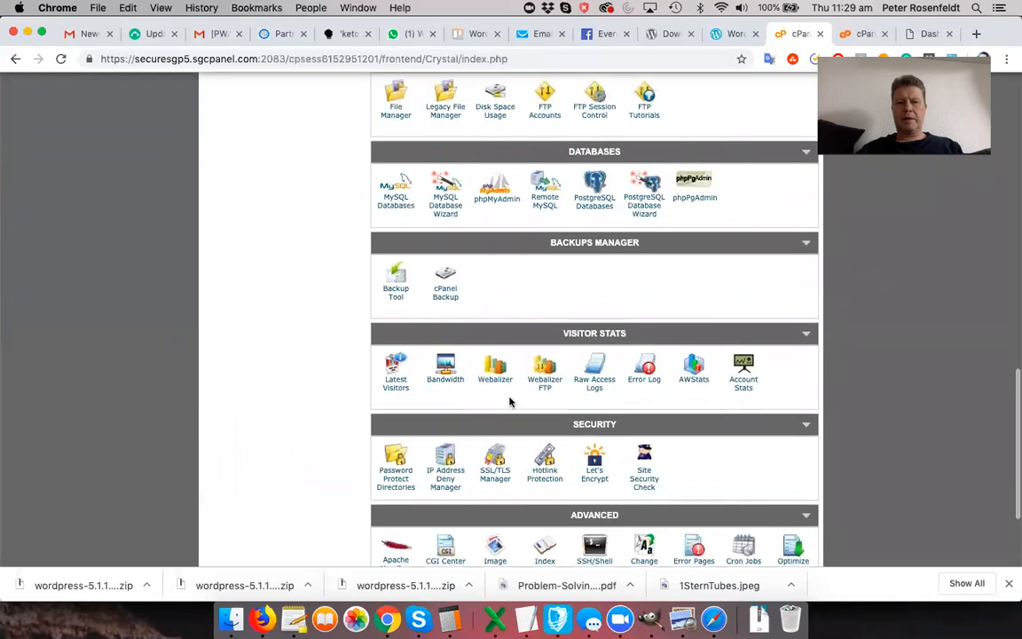
scroll(510, 402, up, 3)
click(397, 227)
- Launch File Manager and expand public_html to list dsc2019new and finestonlineoffers.com
click(512, 437)
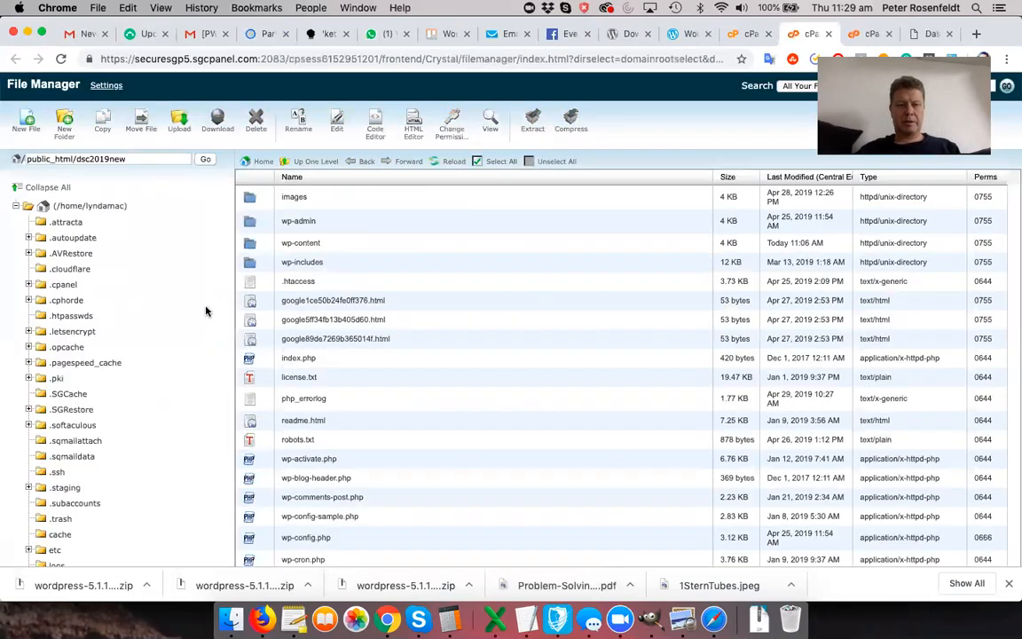
scroll(205, 311, down, 5)
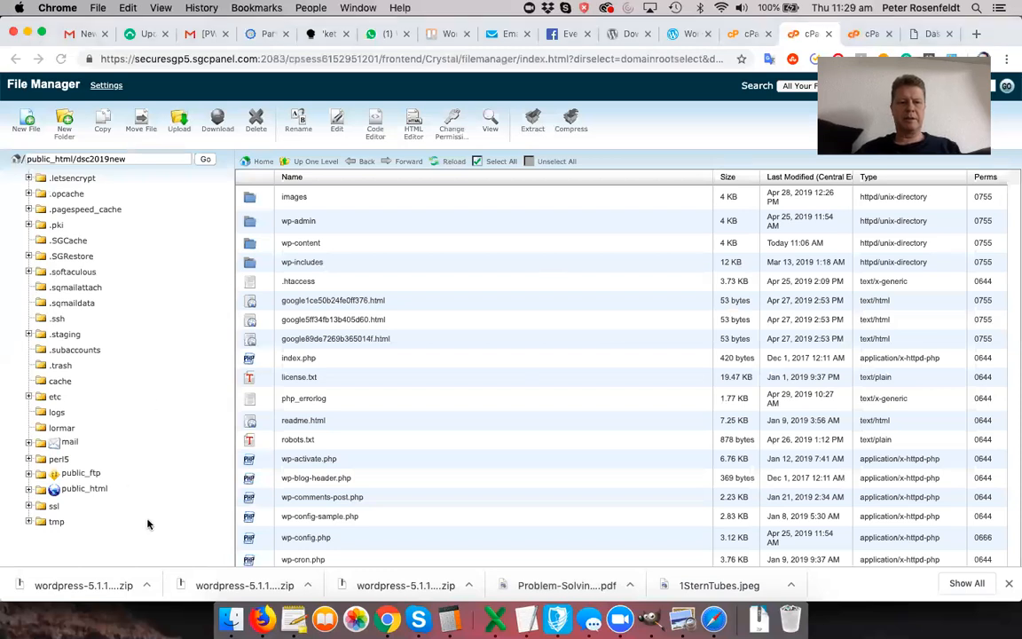
click(71, 489)
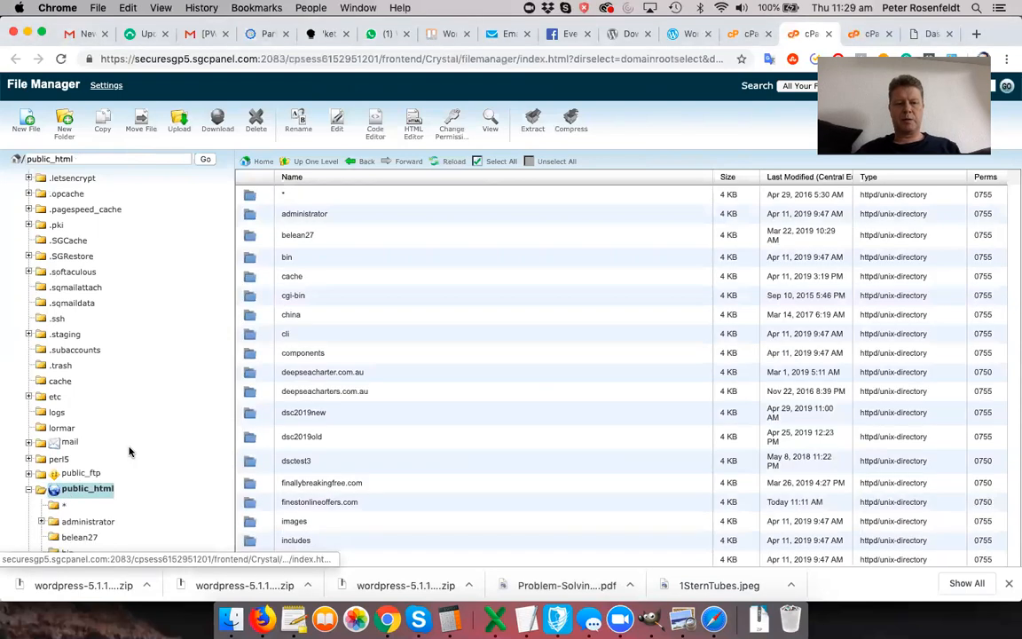
scroll(131, 451, down, 3)
scroll(129, 453, down, 4)
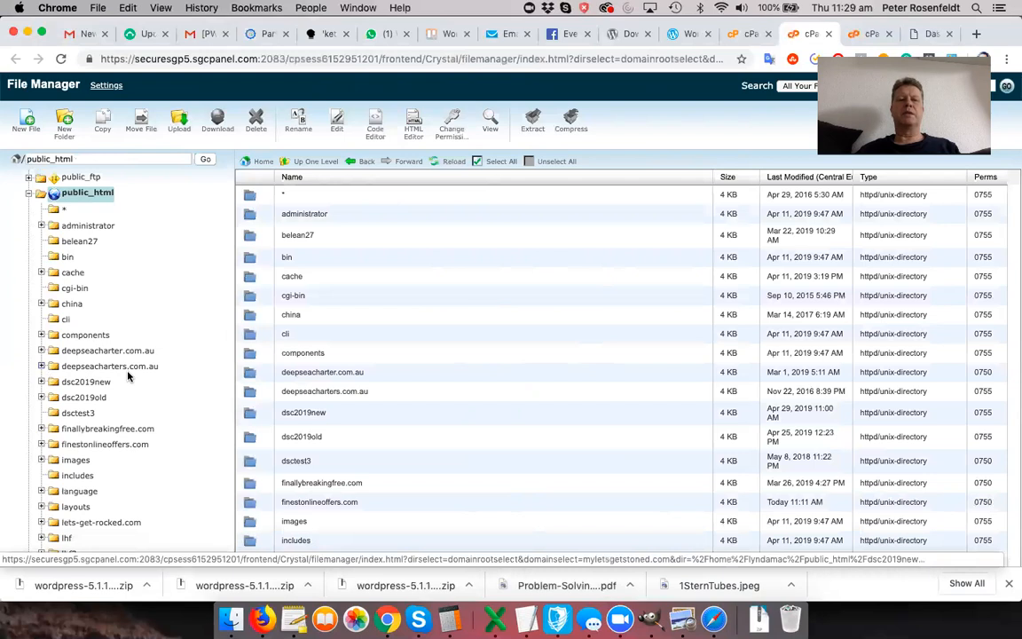
scroll(126, 376, down, 3)
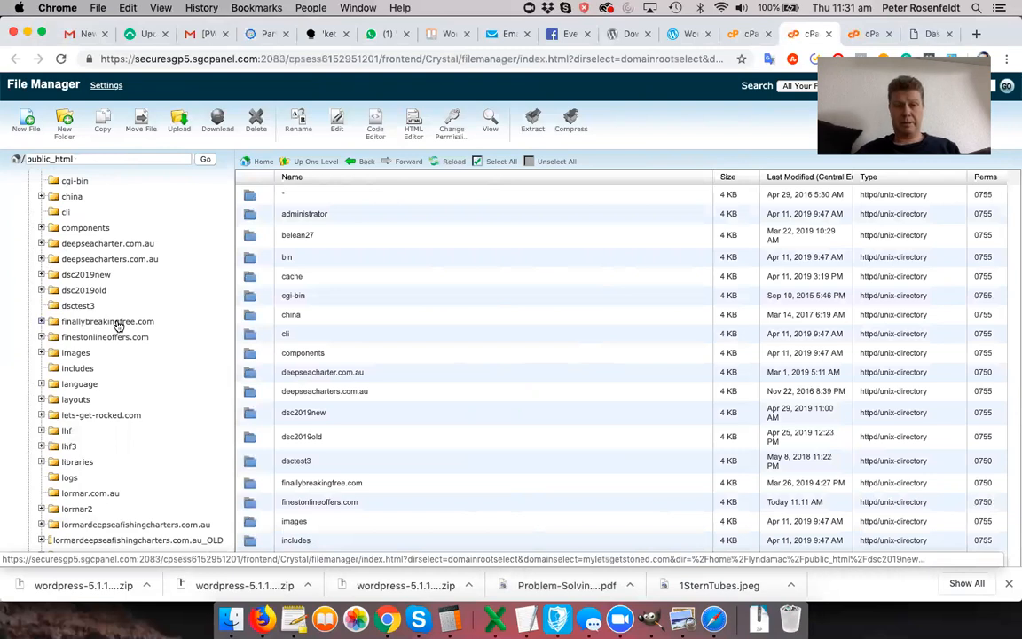
- Select all the old WordPress files in finestonlineoffers.com and delete them, leaving the folder empty
click(118, 323)
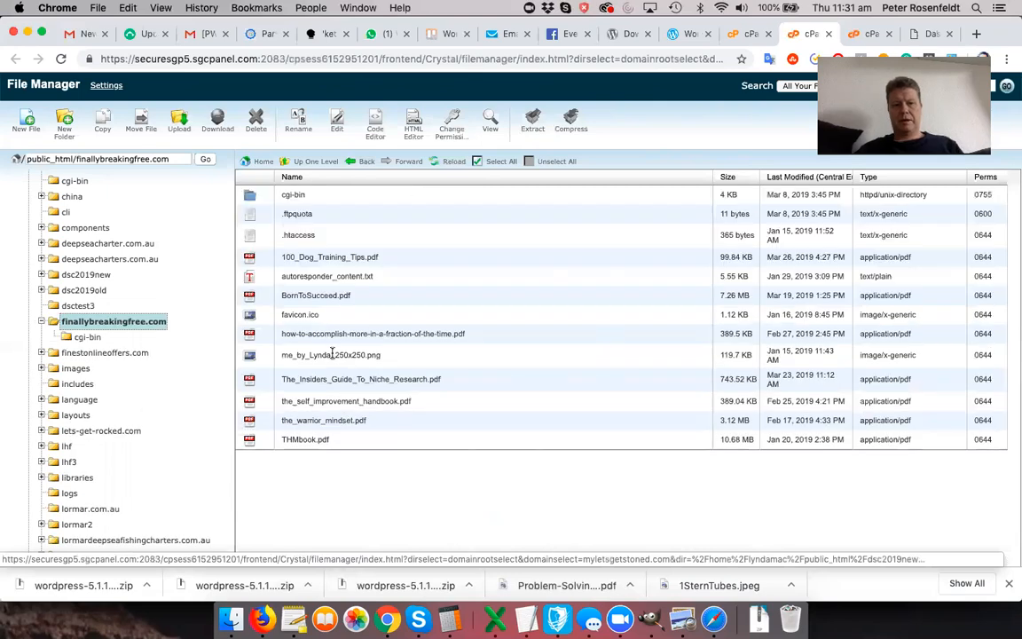
click(134, 353)
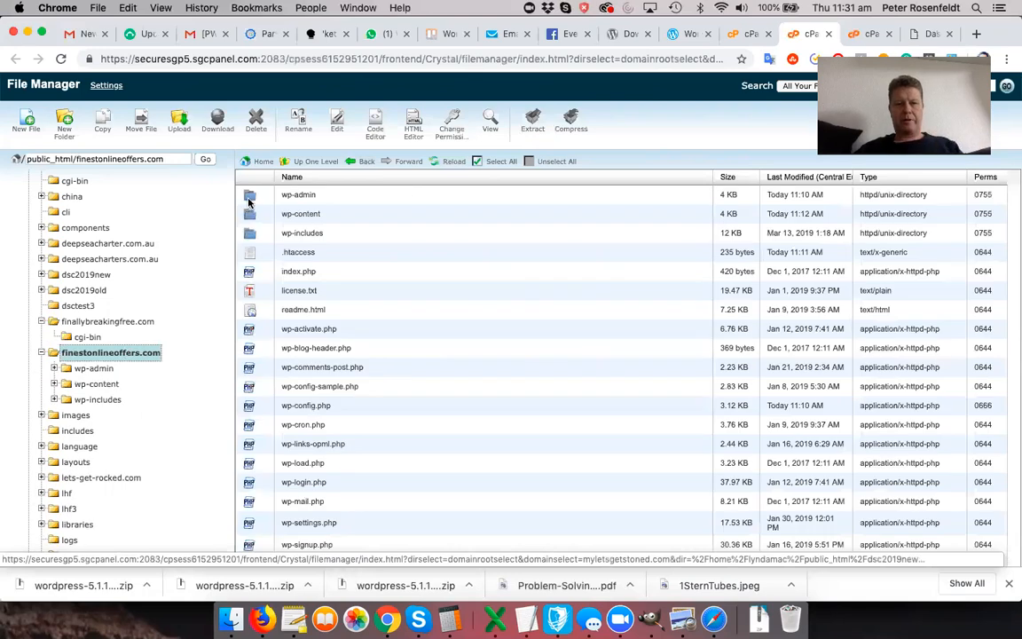
scroll(358, 317, down, 1)
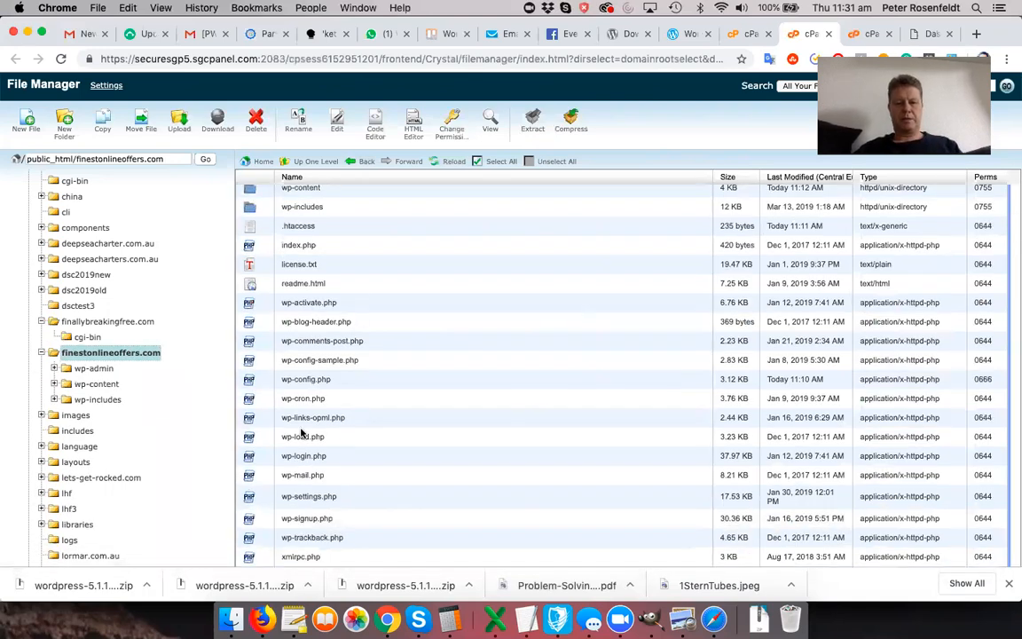
shift+click(285, 559)
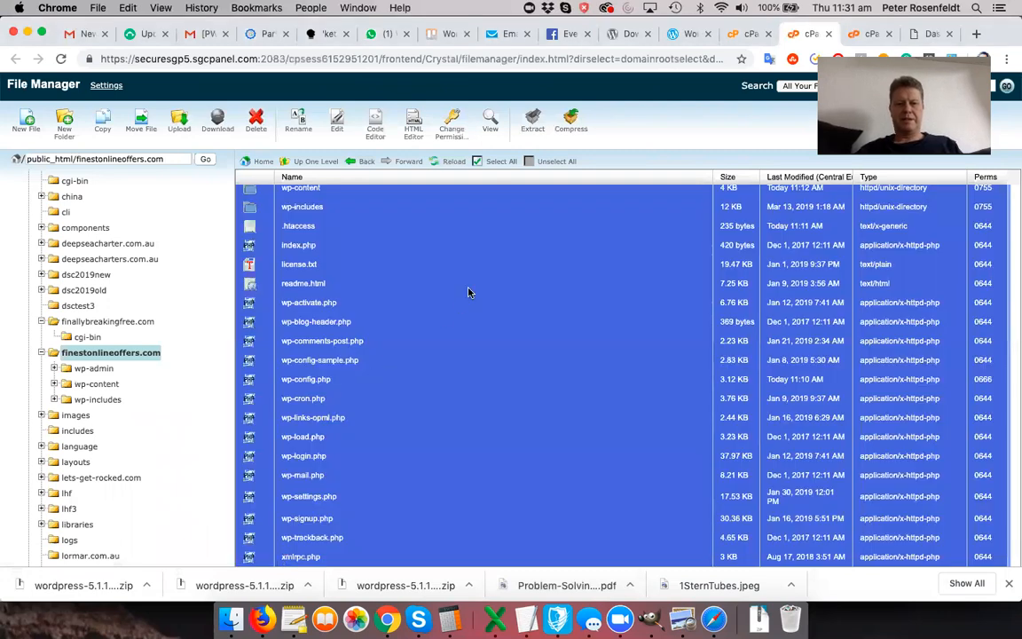
scroll(468, 293, up, 1)
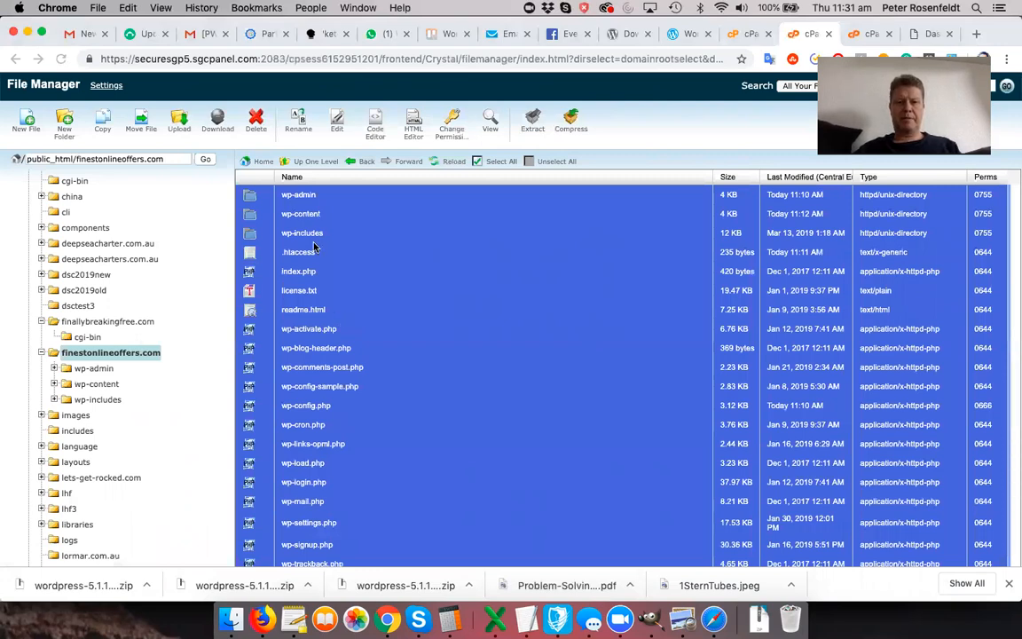
click(256, 117)
click(618, 428)
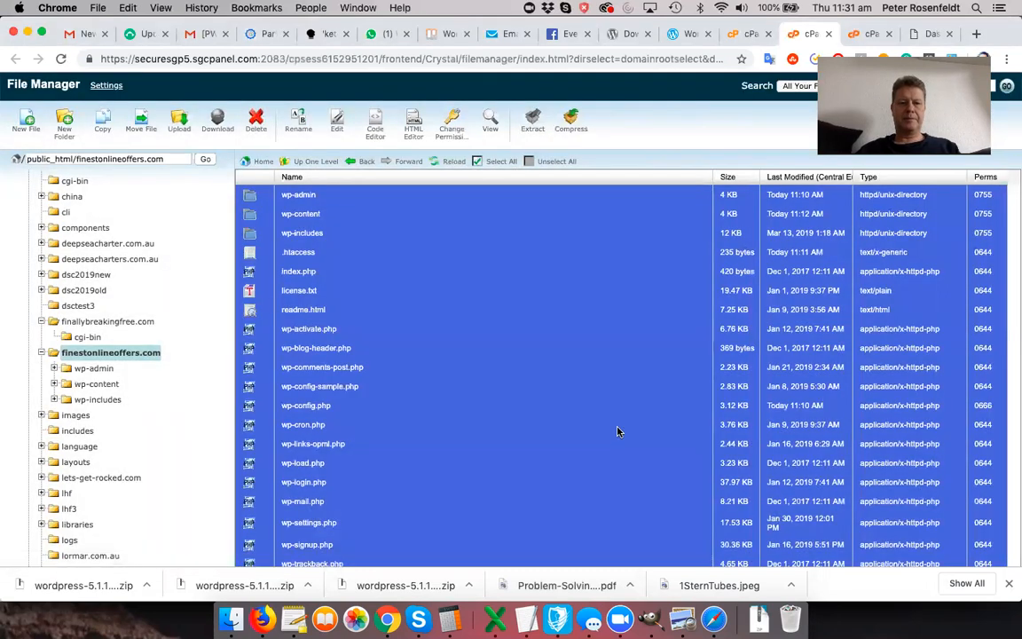
click(131, 355)
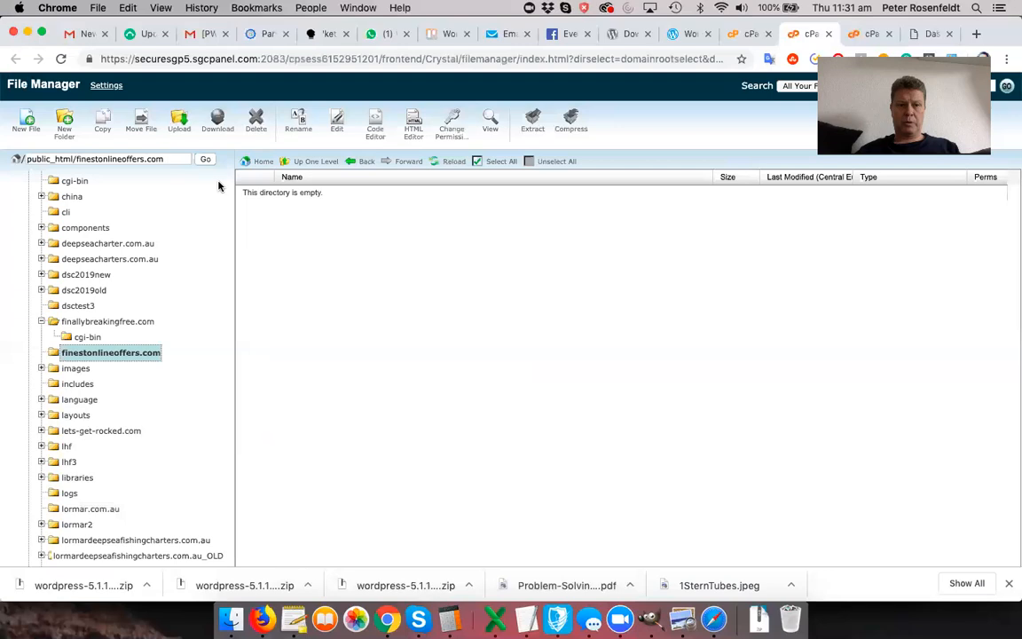
- Upload the wordpress-5.1.1 (1).zip archive into finestonlineoffers.com and return to File Manager
click(181, 127)
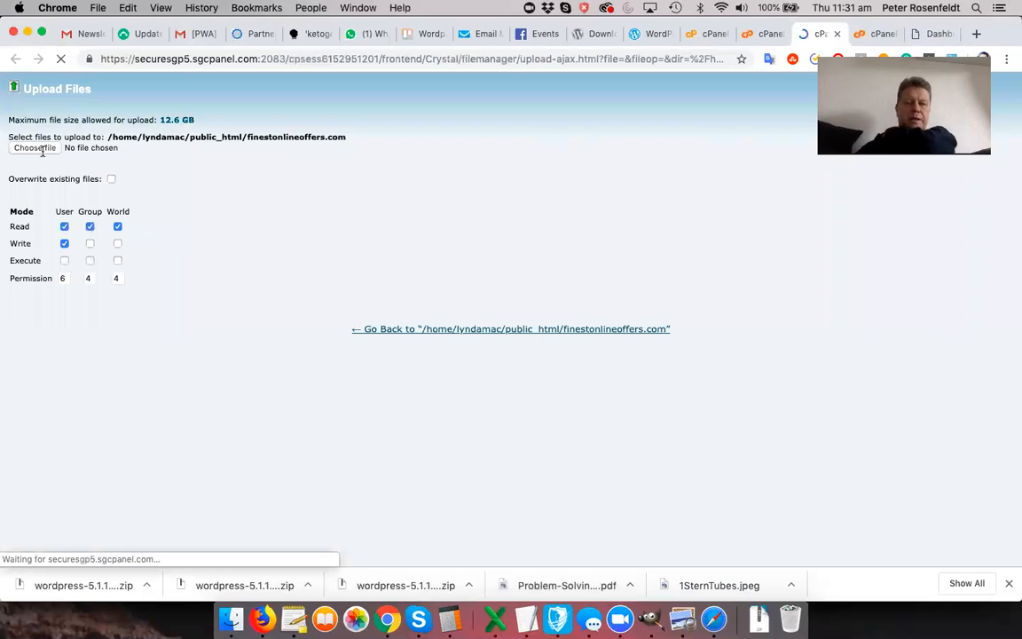
click(41, 151)
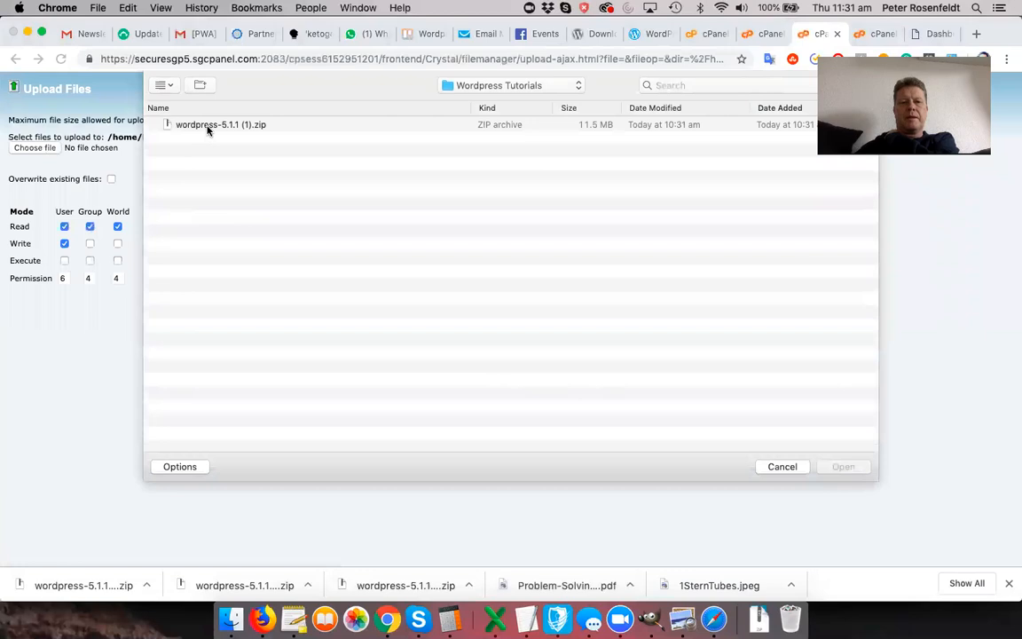
double_click(208, 125)
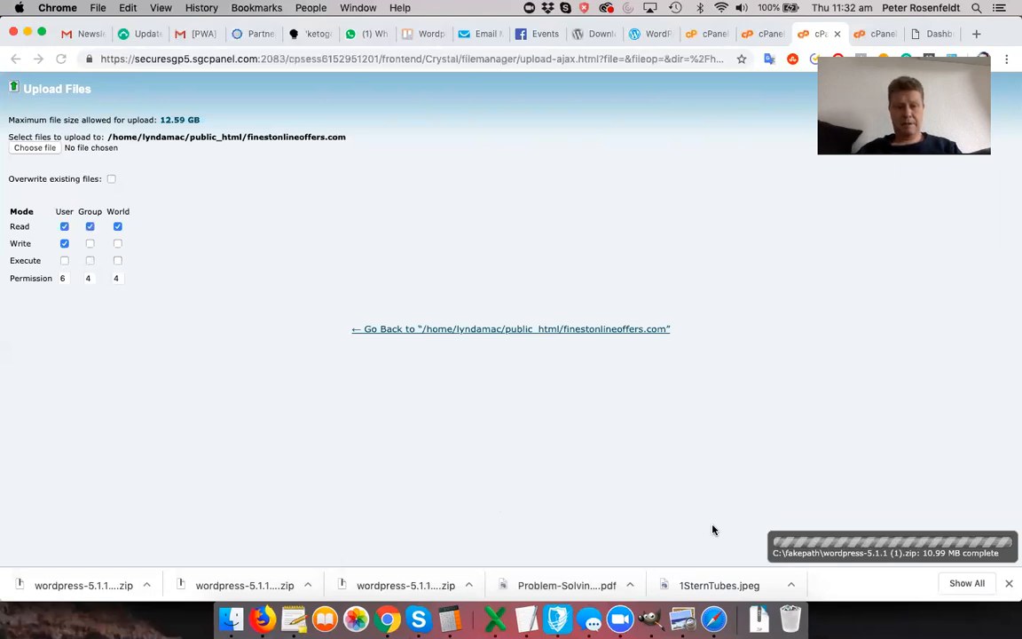
click(764, 35)
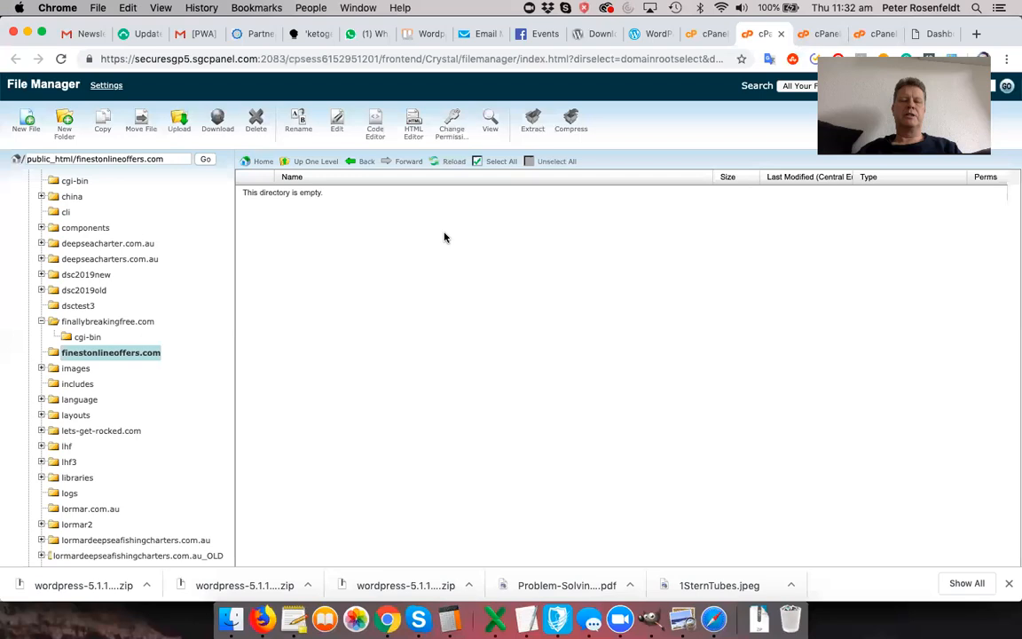
- Extract wordpress-5.1.1 (1).zip into finestonlineoffers.com, creating a wordpress folder beside it
click(77, 352)
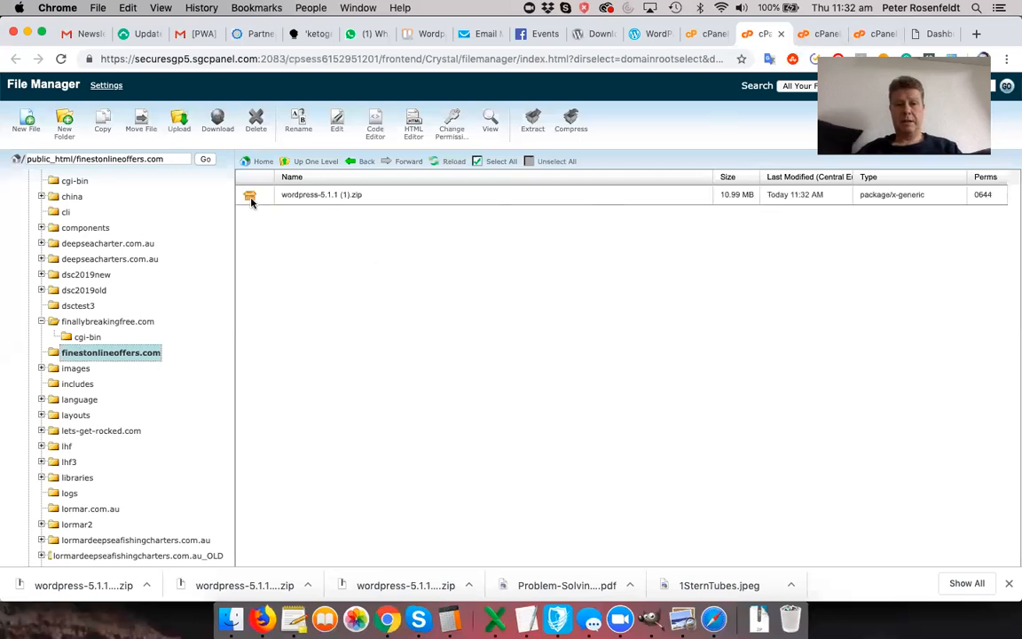
click(251, 197)
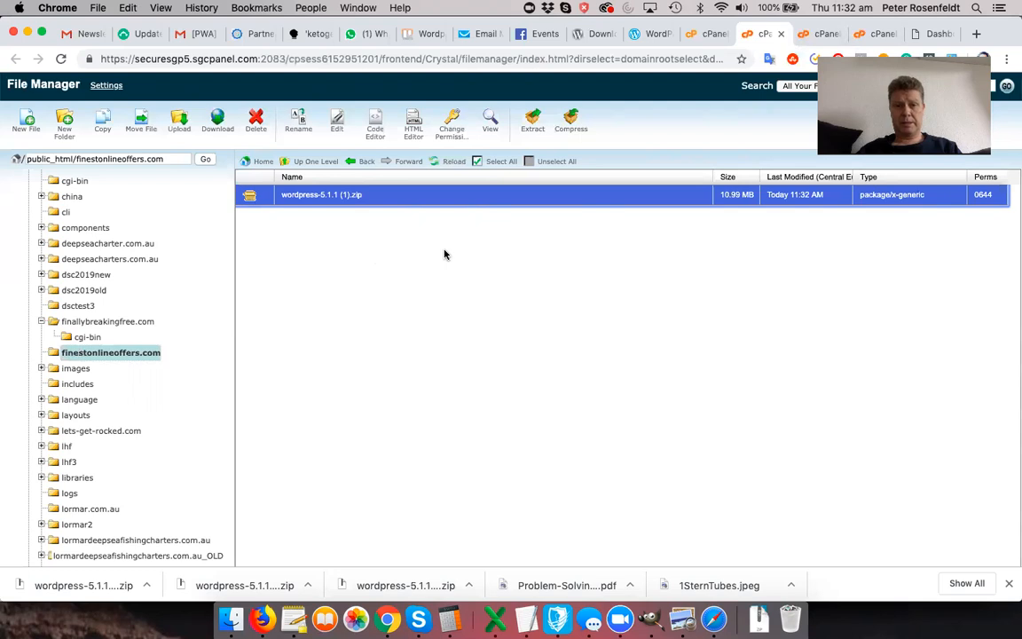
click(533, 126)
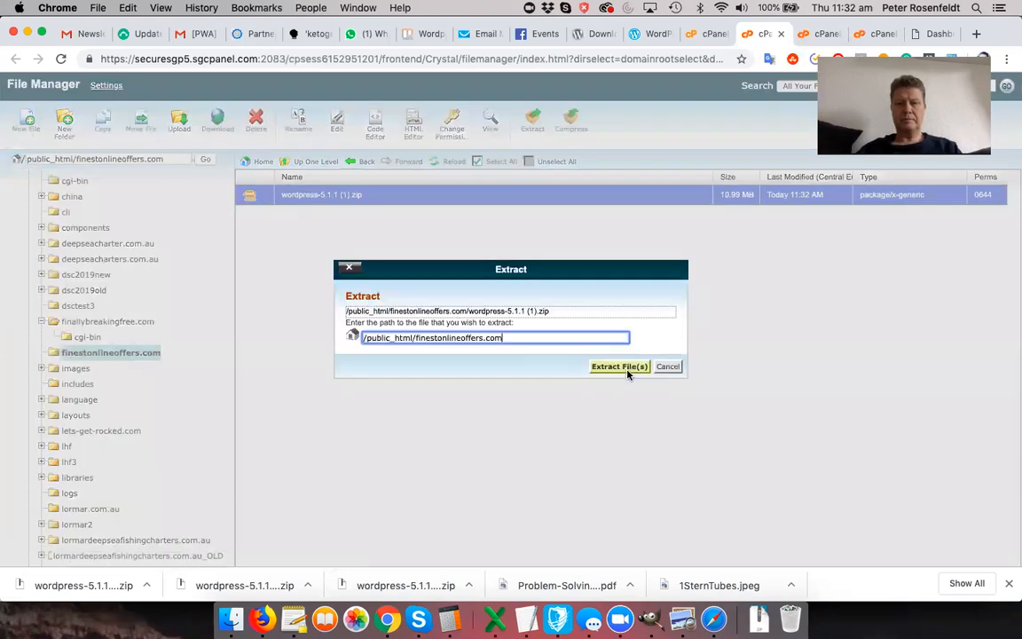
click(620, 366)
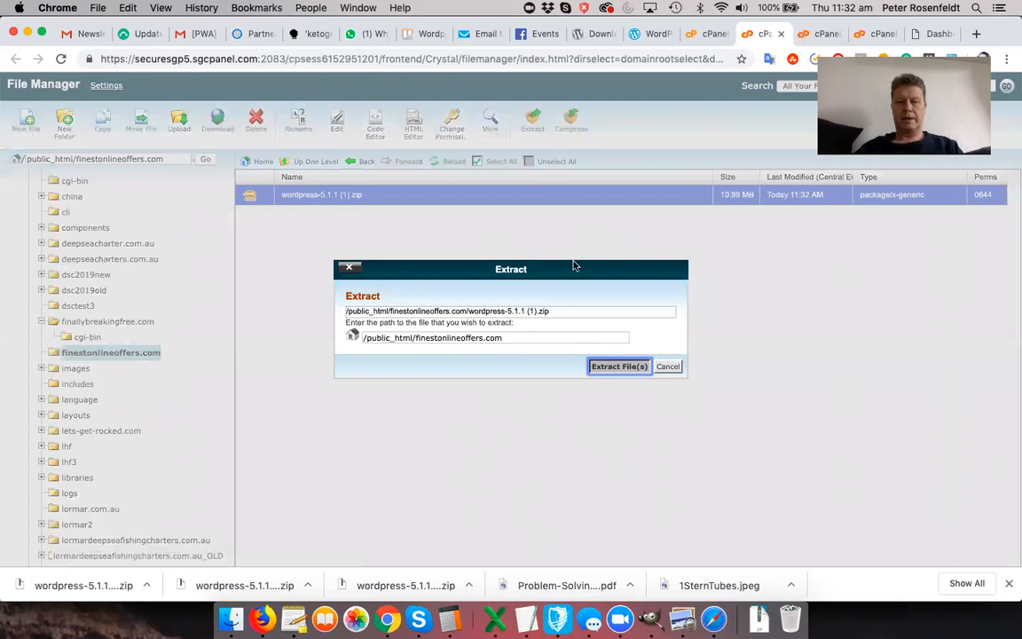
click(617, 366)
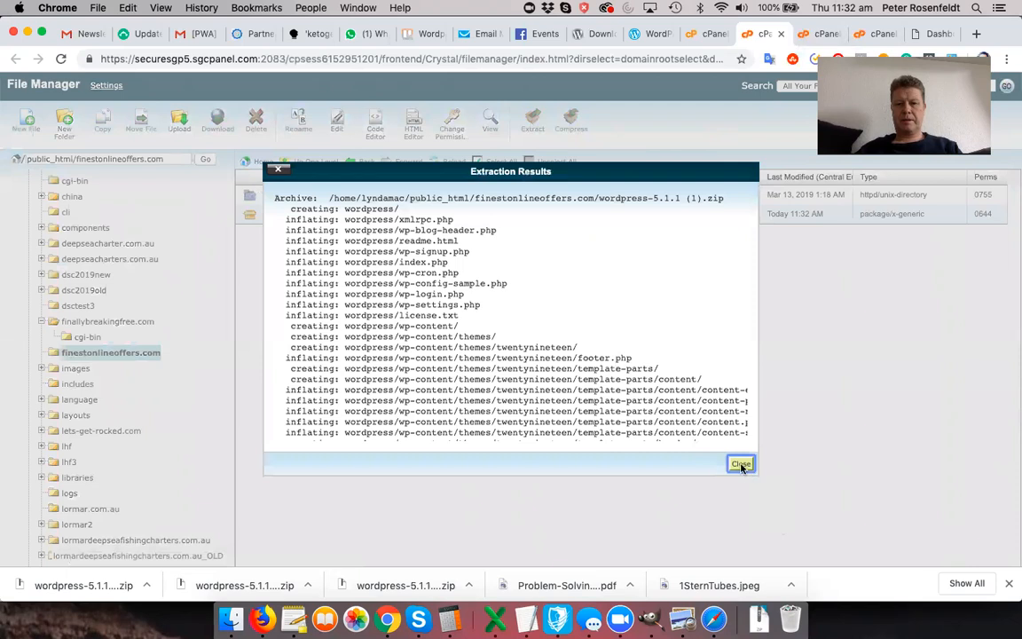
click(741, 465)
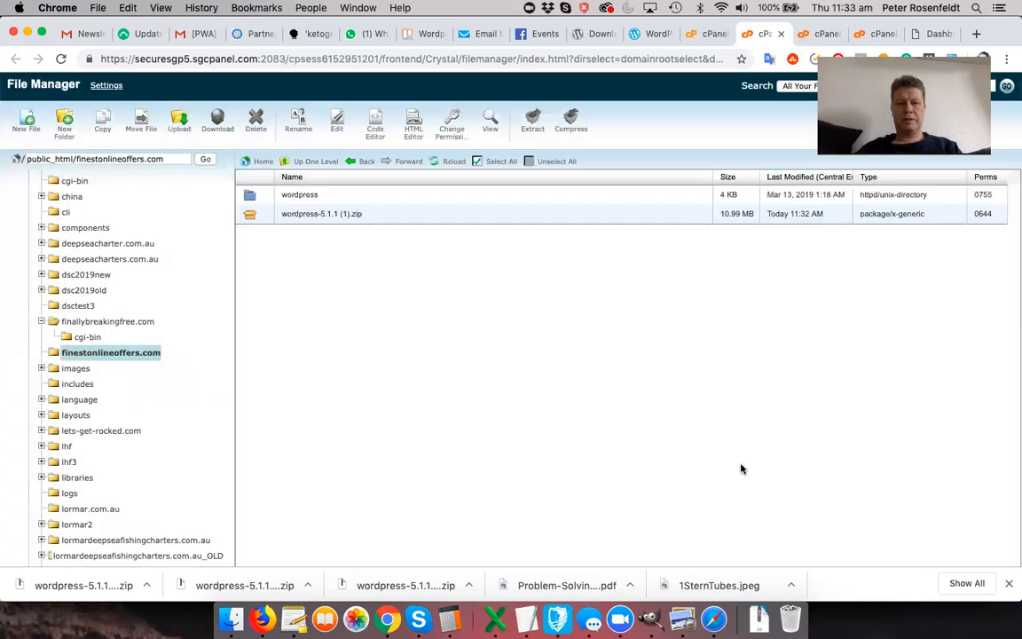
click(252, 219)
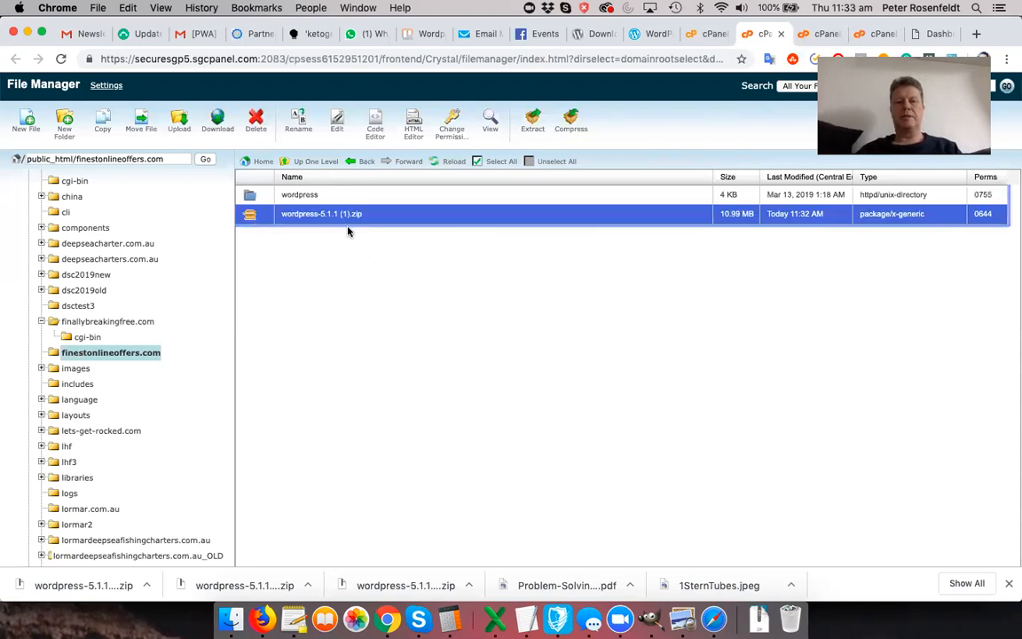
- Delete the zip archive and move all files from the wordpress folder up into finestonlineoffers.com
click(256, 131)
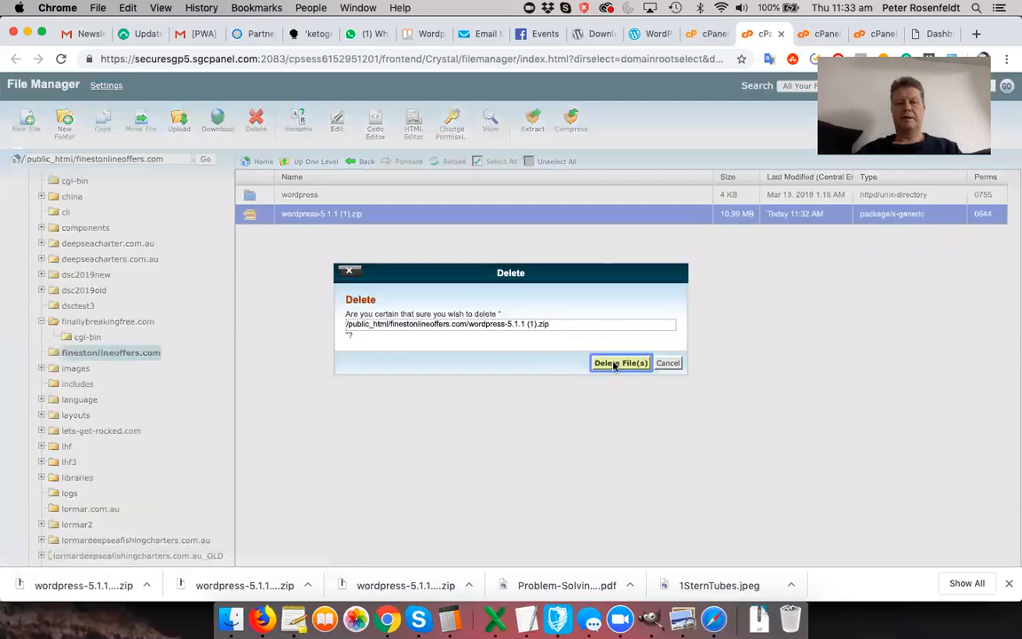
click(614, 364)
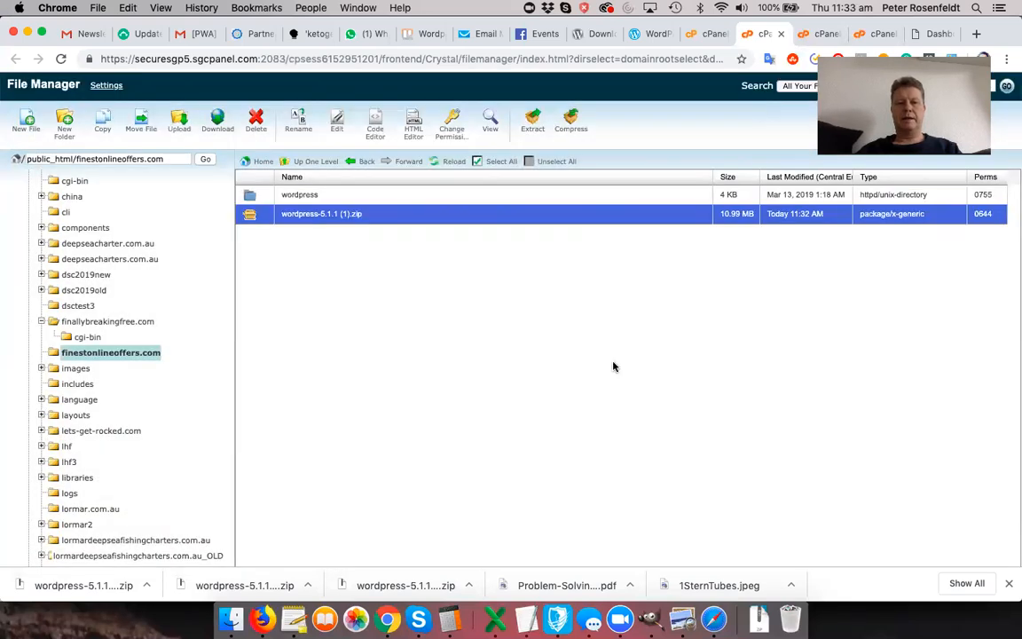
double_click(252, 195)
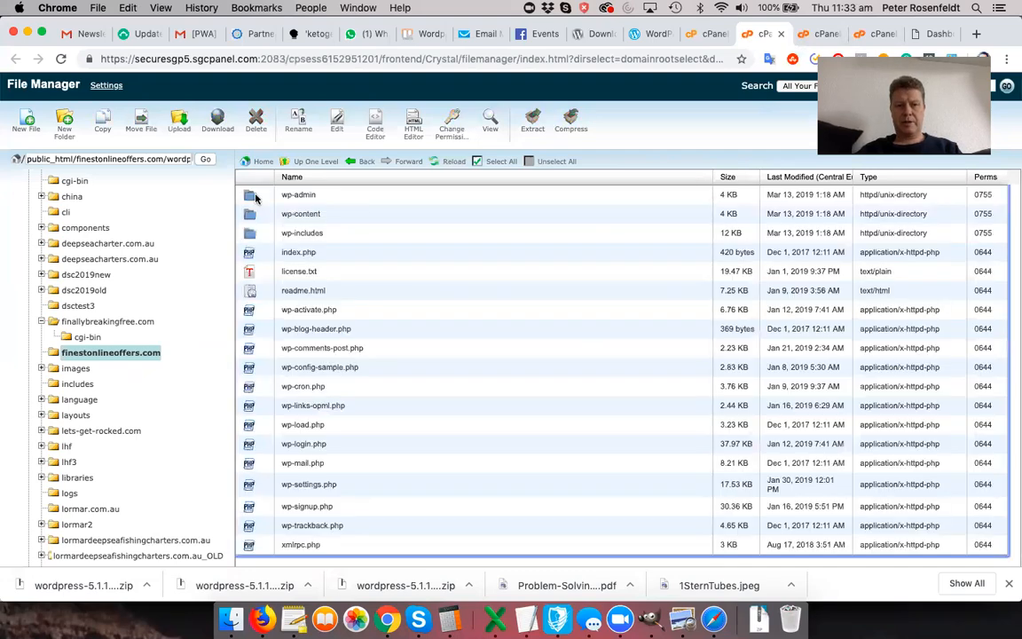
click(255, 197)
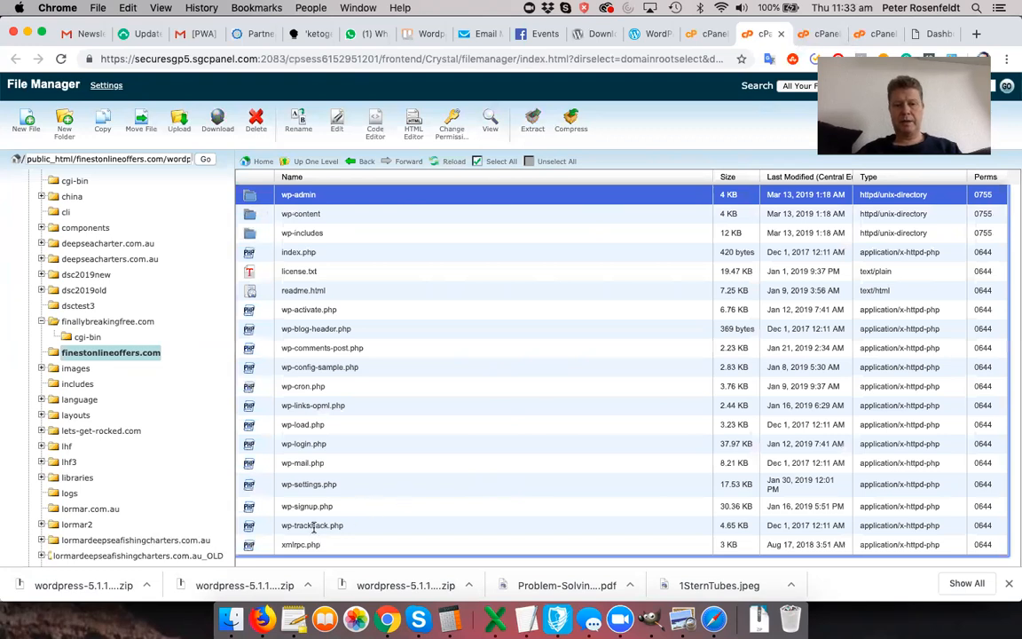
key(super+a)
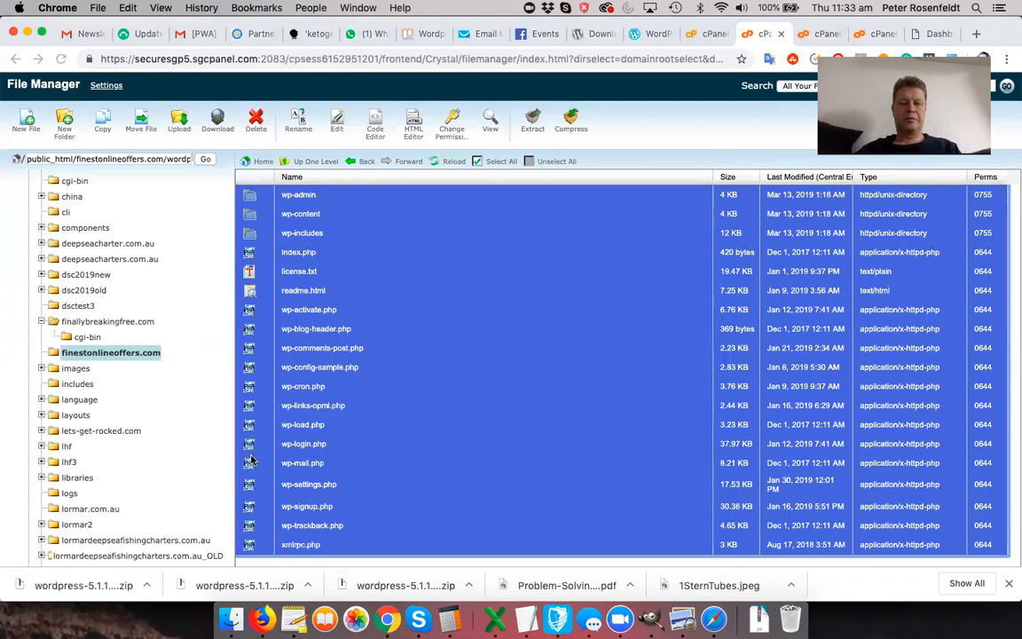
drag(248, 461, 127, 355)
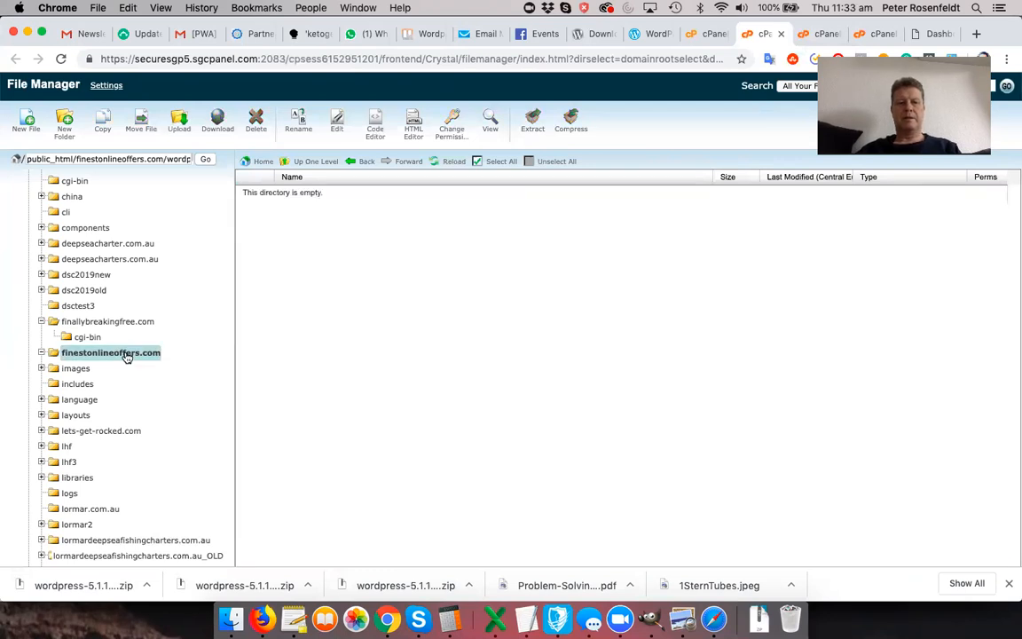
- Delete the now-empty wordpress subfolder from finestonlineoffers.com
click(126, 354)
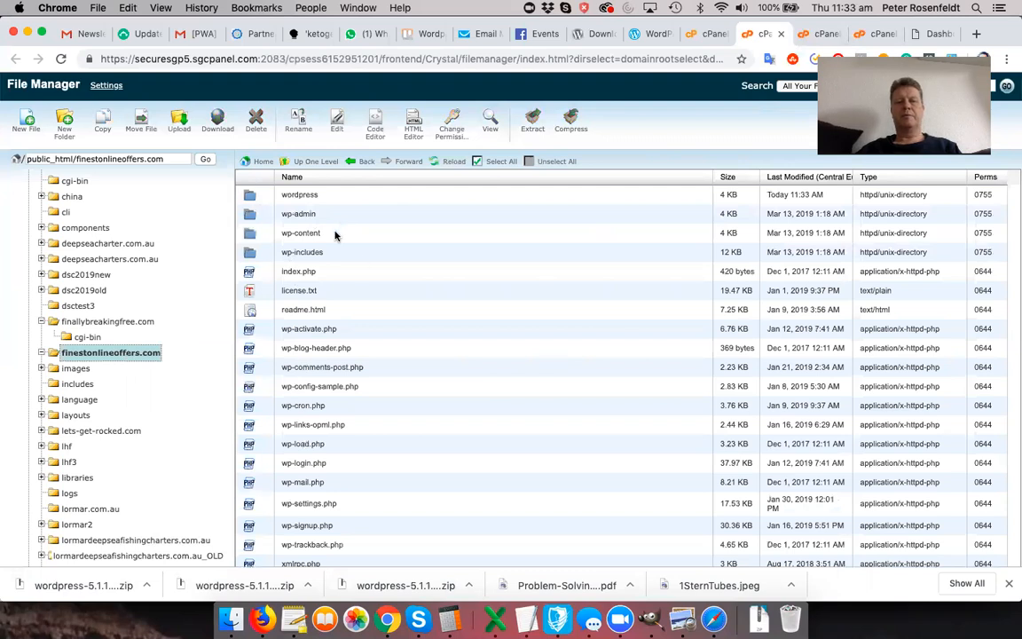
click(250, 197)
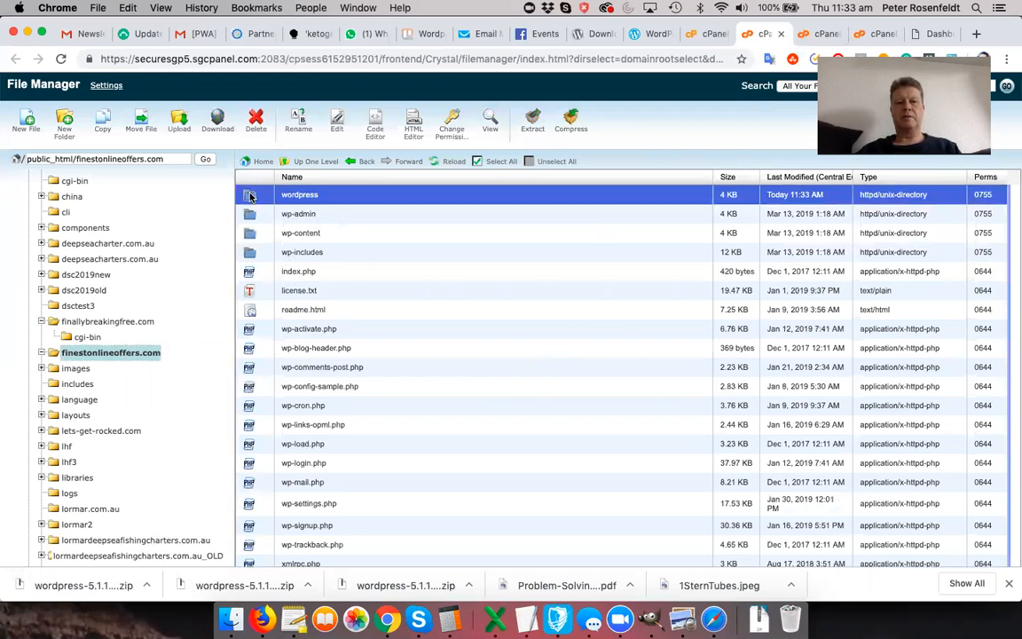
click(256, 124)
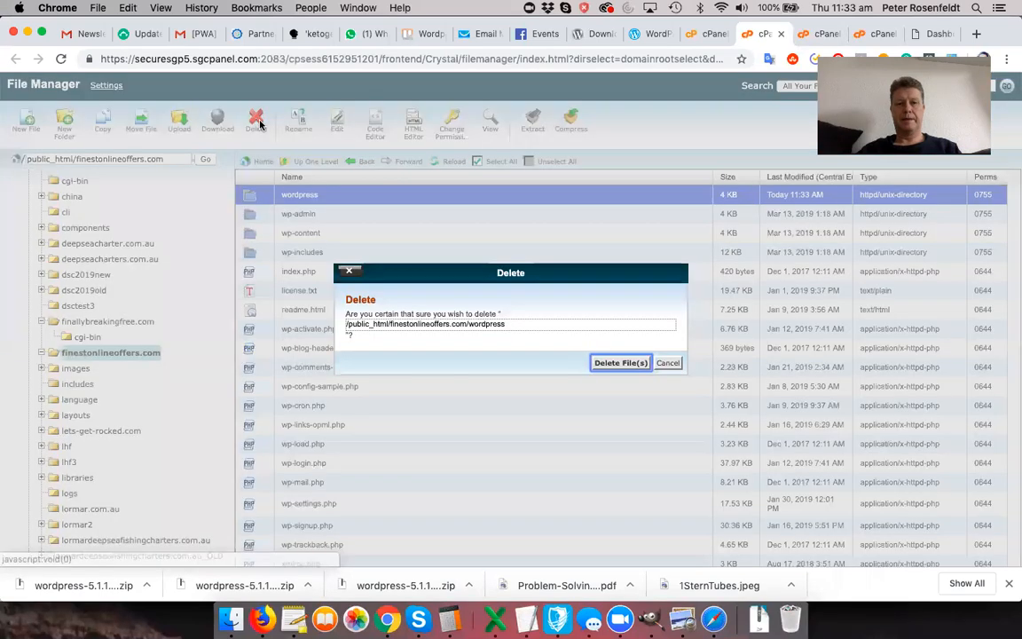
click(621, 363)
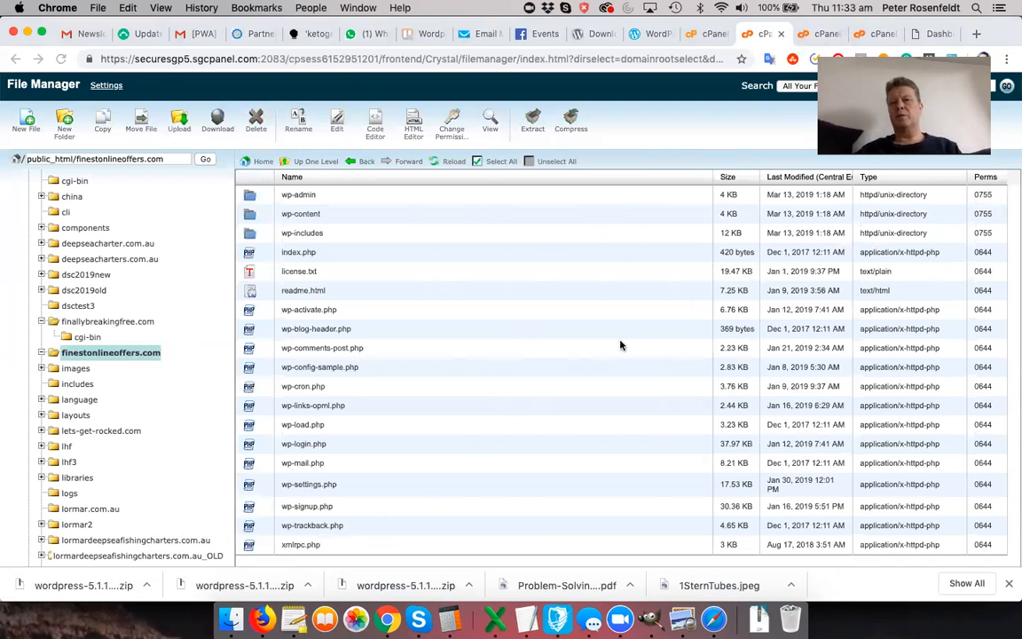
click(937, 34)
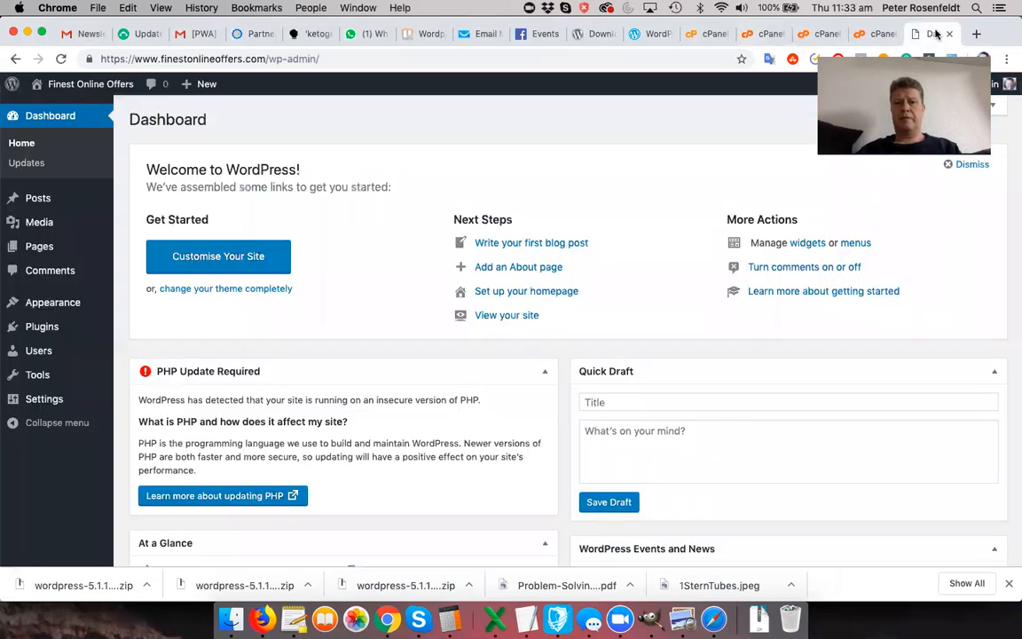
click(550, 58)
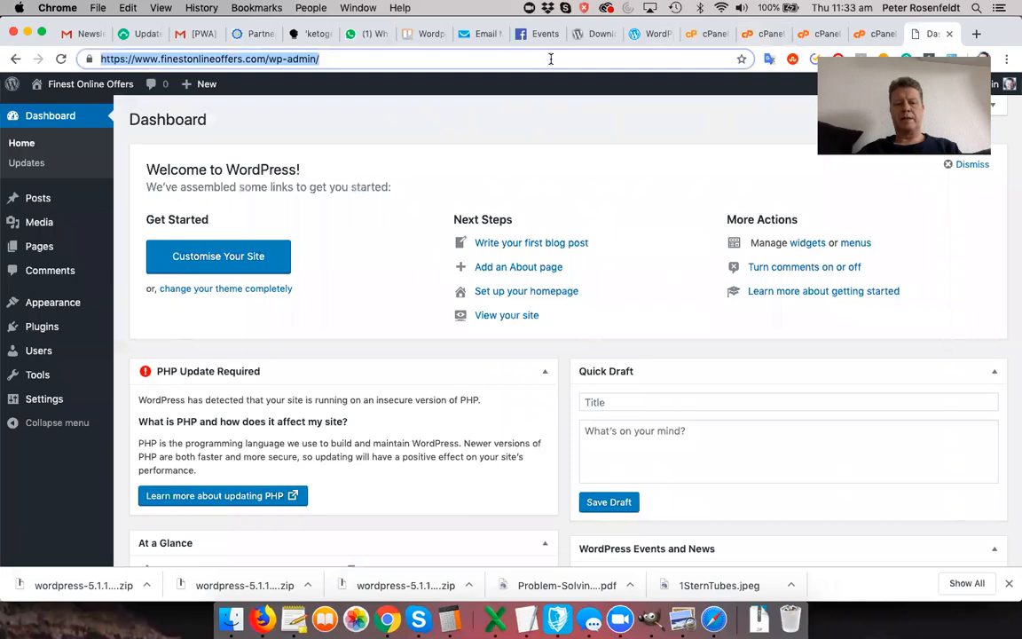
click(550, 58)
key(BackSpace)
key(BackSpace)
key(BackSpace)
key(BackSpace)
key(BackSpace)
key(BackSpace)
key(BackSpace)
key(BackSpace)
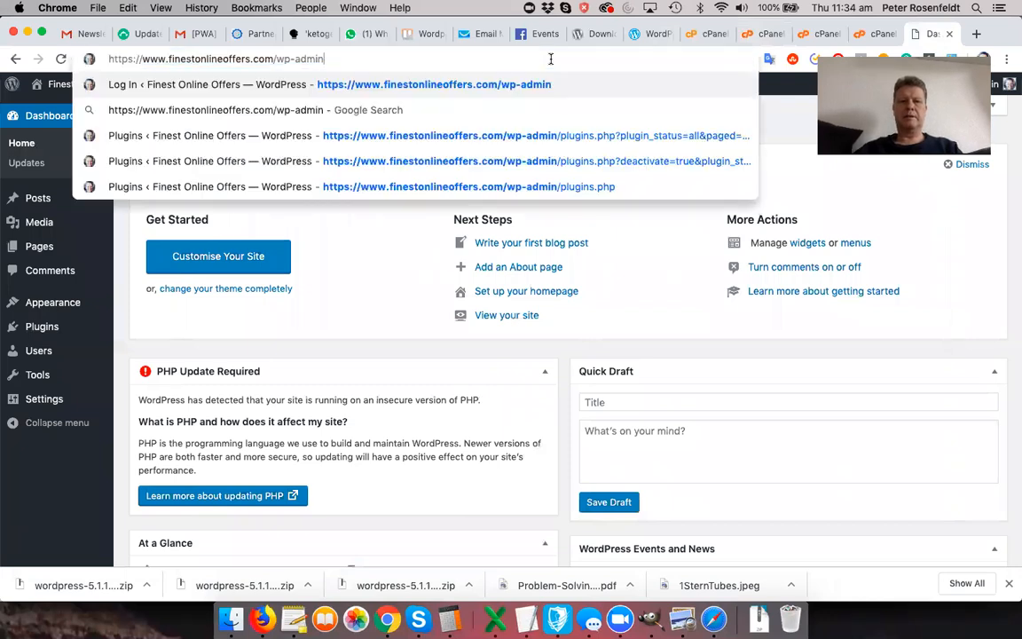
key(BackSpace)
key(BackSpace)
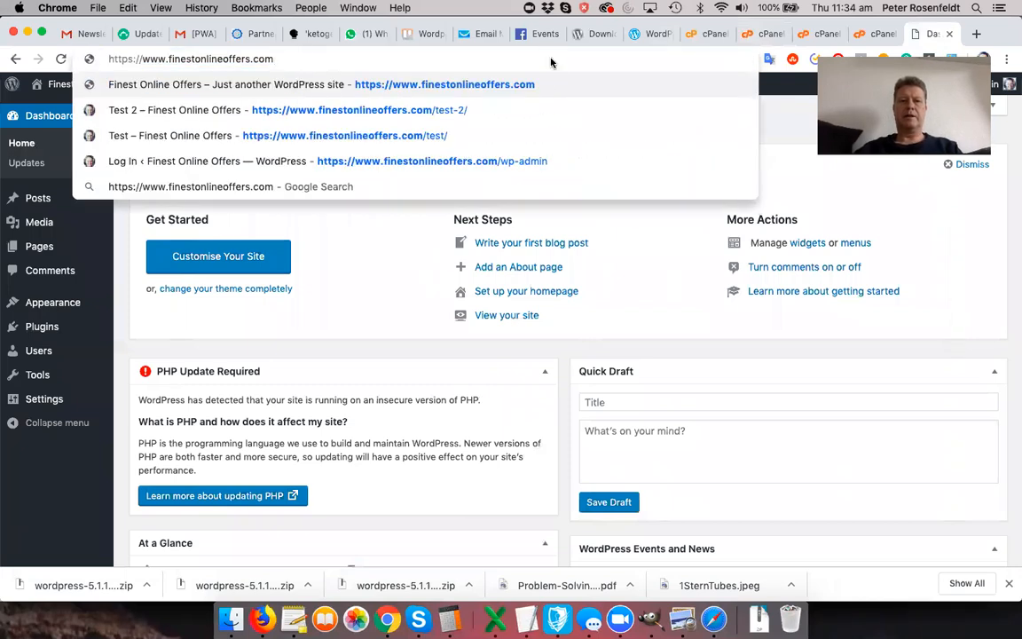
key(Return)
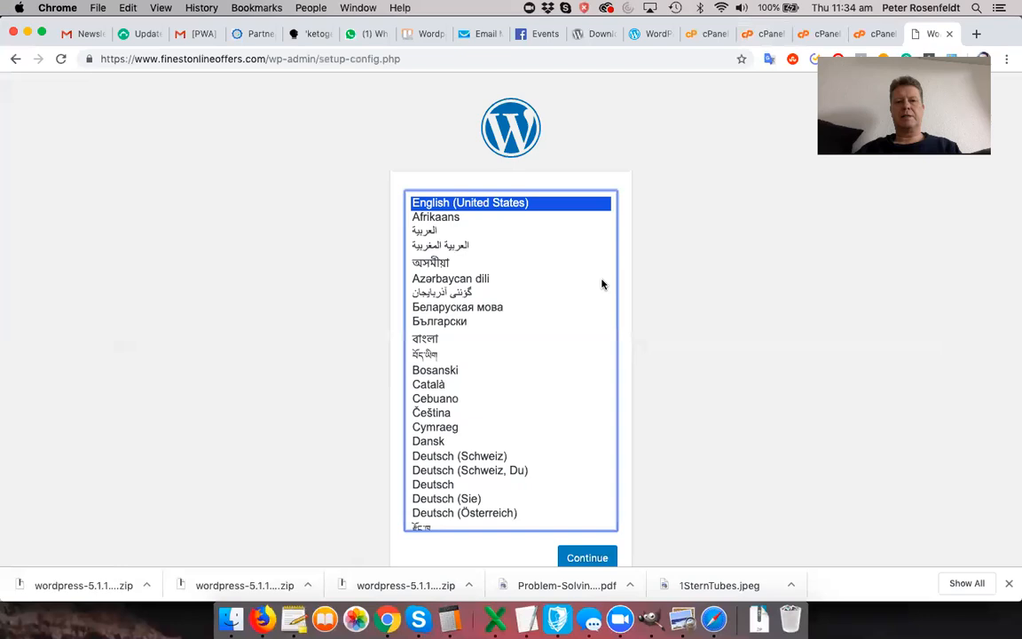
- Choose English (UK) as the install language and continue
scroll(573, 324, down, 1)
scroll(574, 324, down, 3)
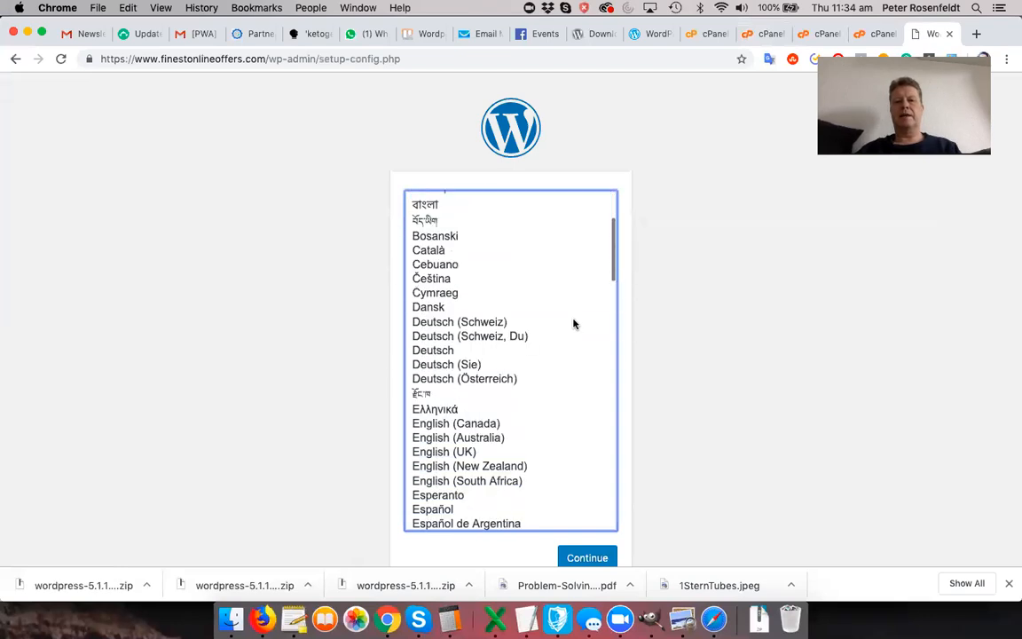
scroll(573, 324, down, 6)
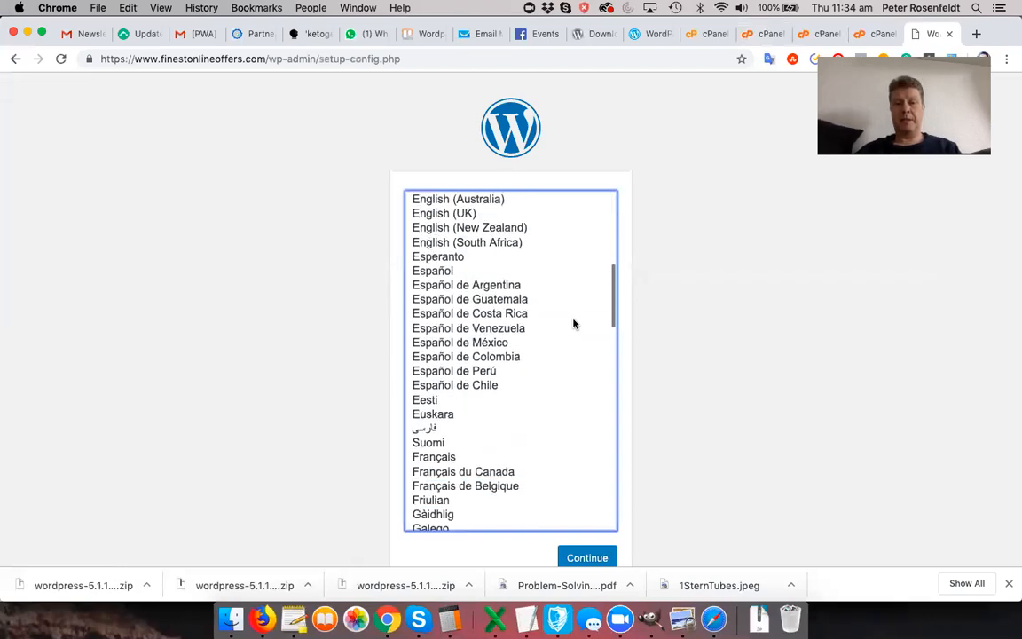
scroll(574, 324, up, 2)
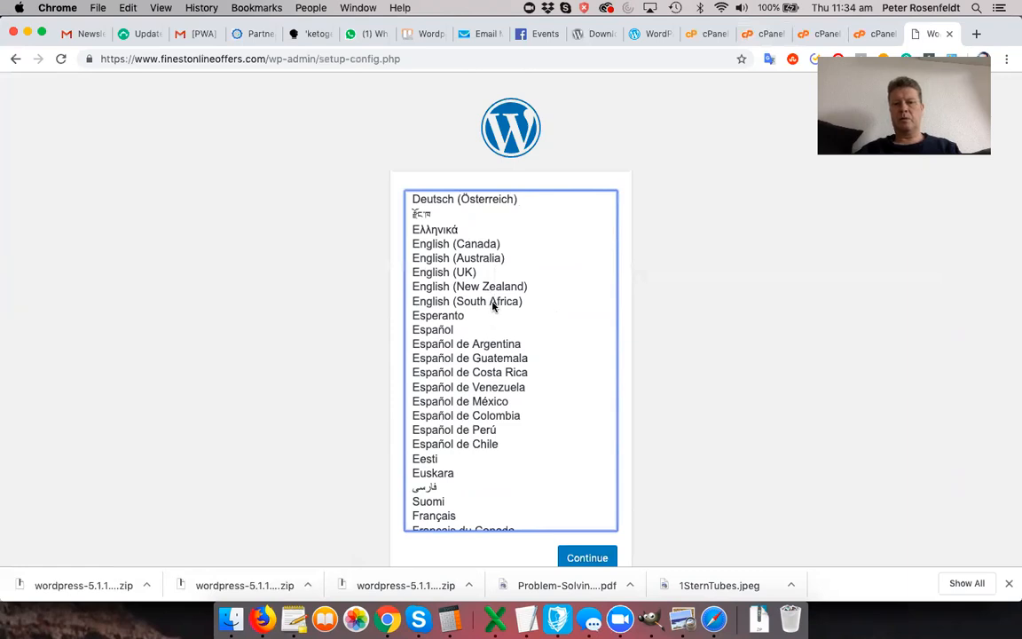
click(448, 272)
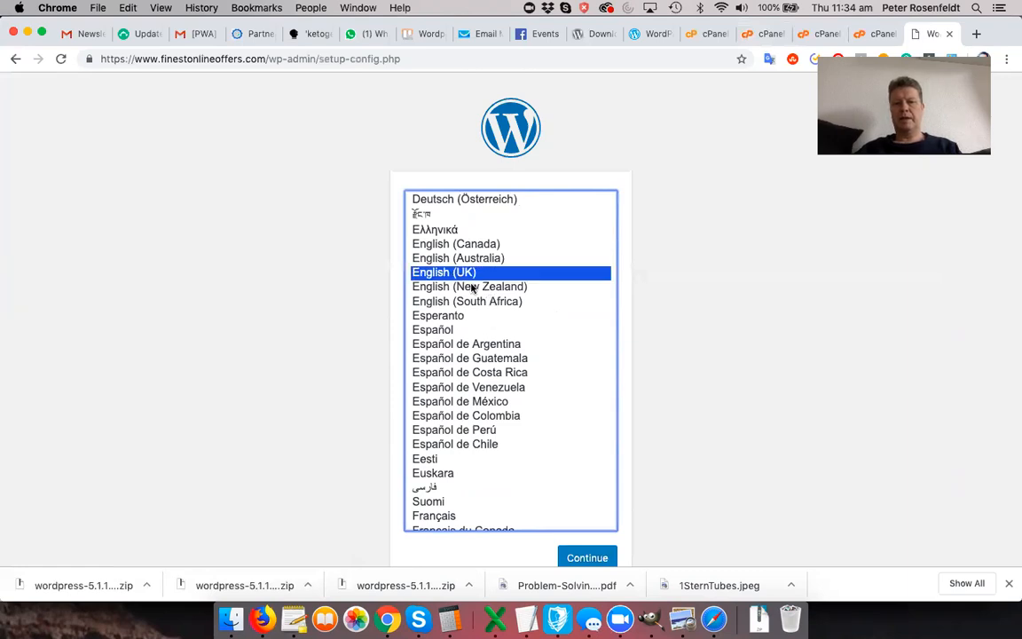
click(592, 557)
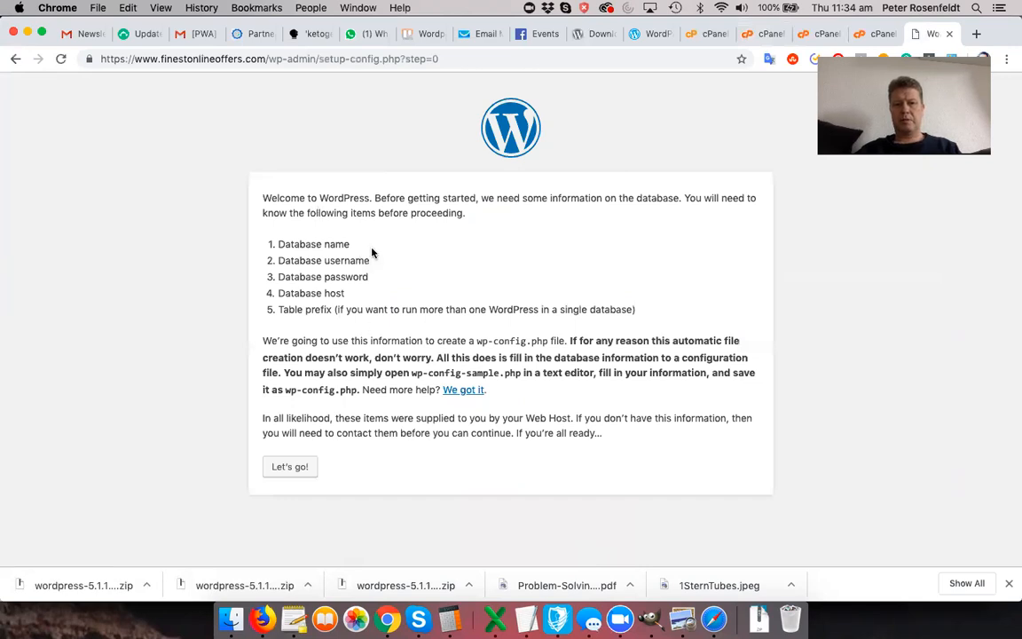
- Fill in Database Name with the database name copied from the TextEdit notes
click(308, 468)
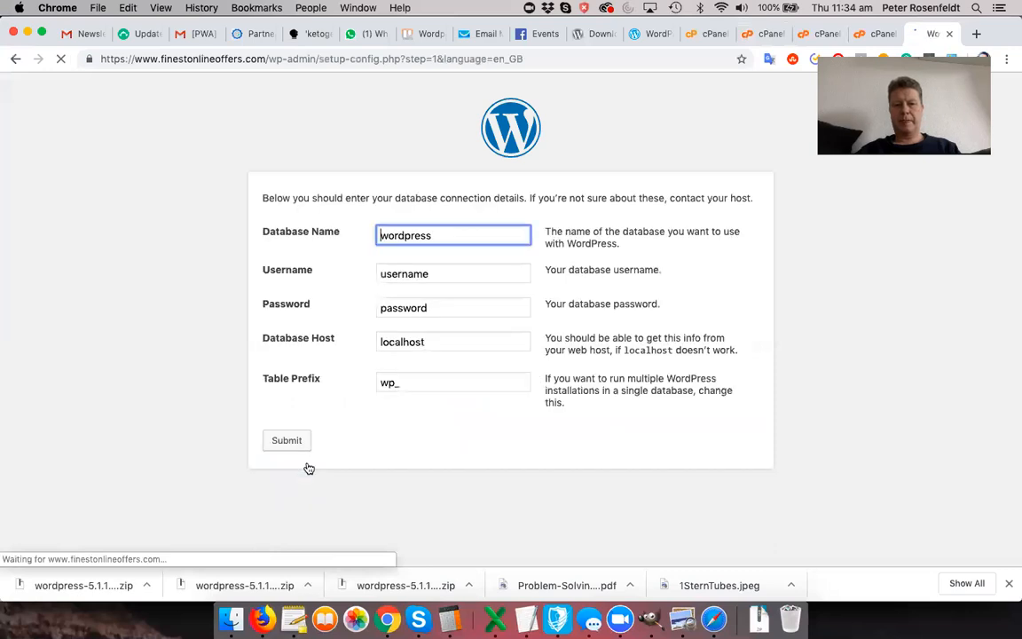
click(529, 620)
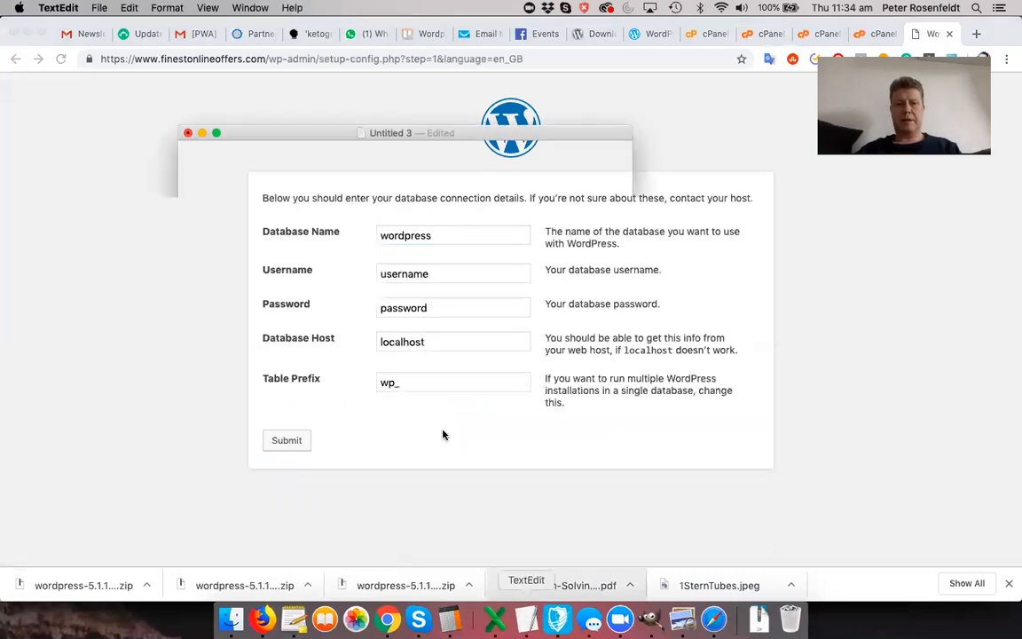
double_click(220, 163)
double_click(223, 173)
key(super+c)
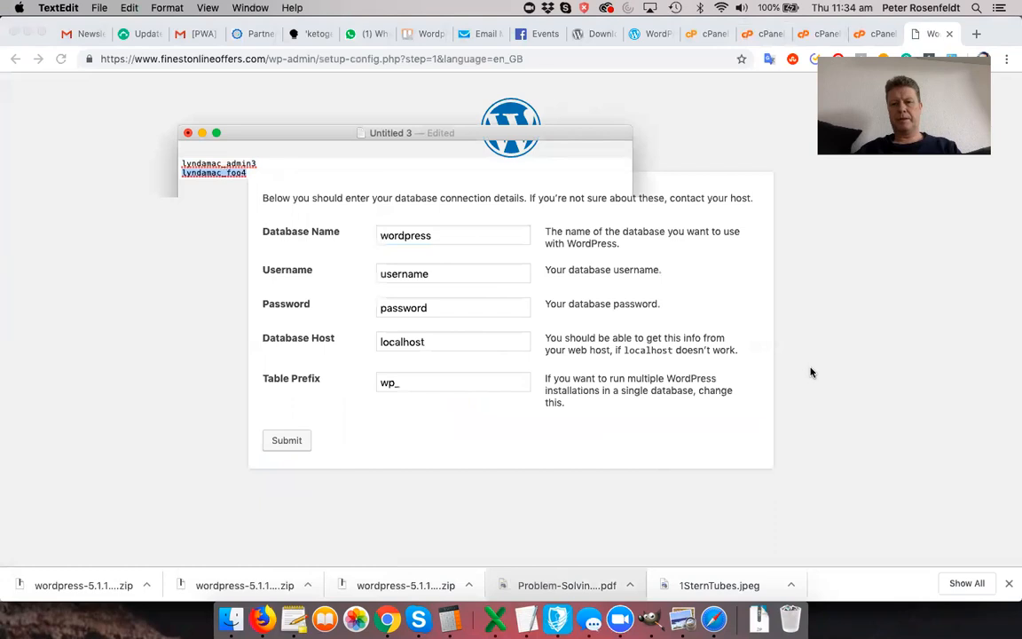
click(810, 369)
double_click(452, 233)
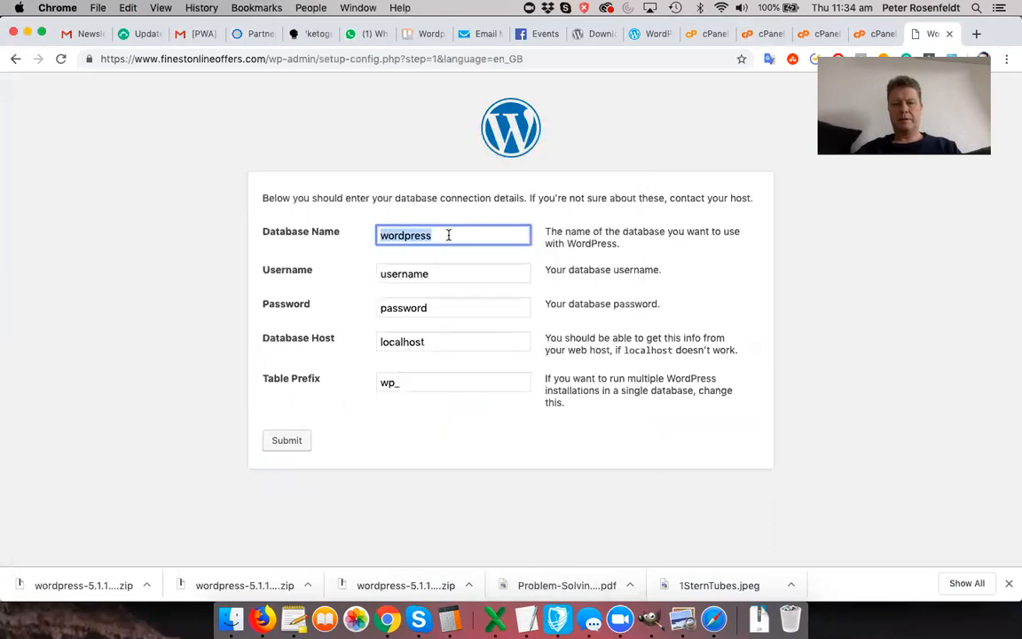
key(super+v)
key(Tab)
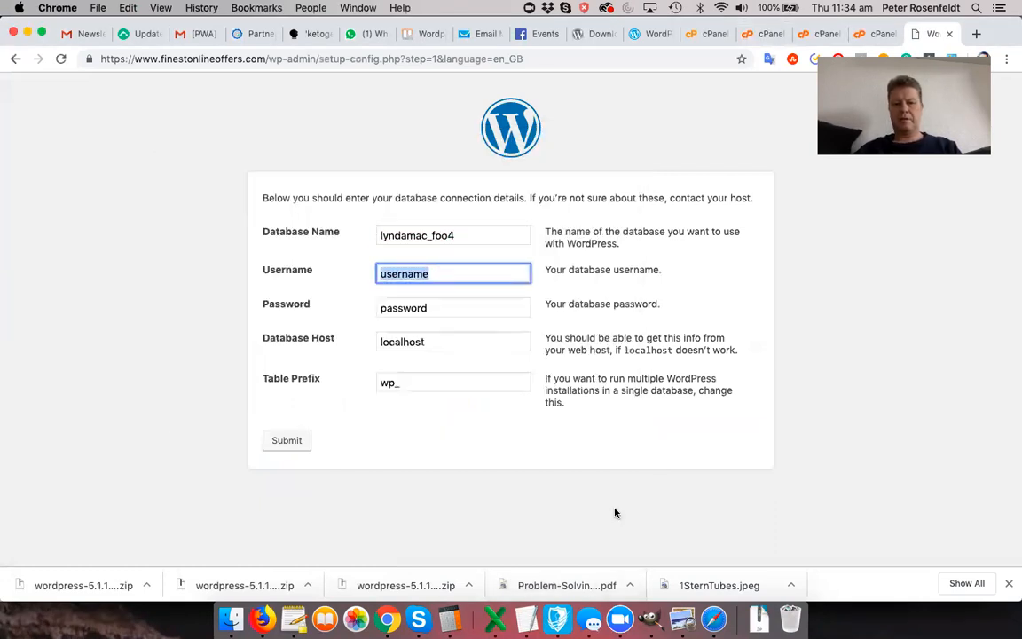
- Fill in Username with the database username copied from the notes
click(526, 618)
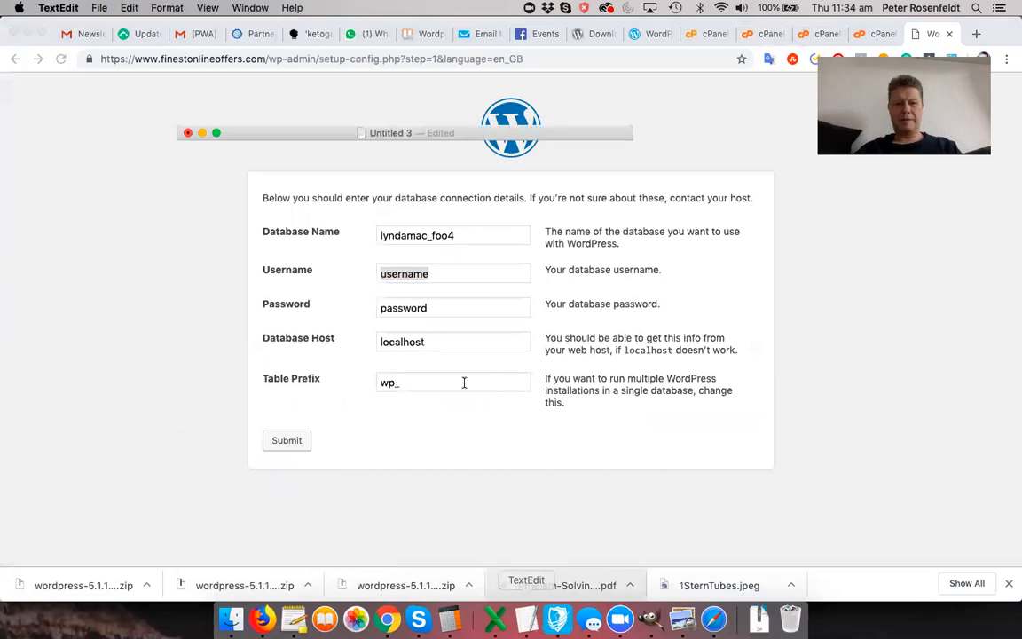
double_click(238, 164)
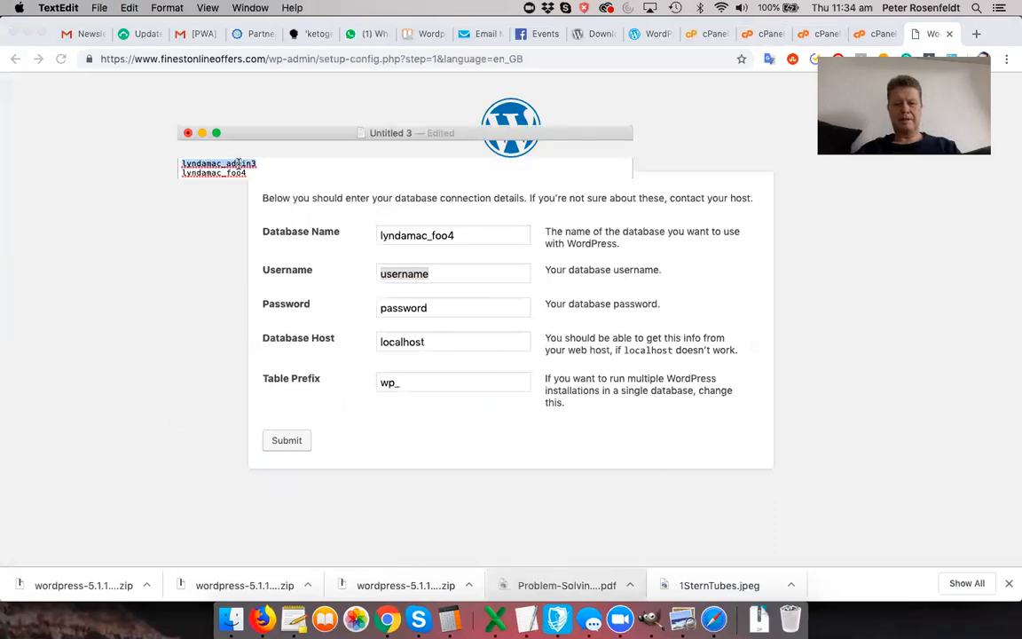
key(super+c)
key(super+Tab)
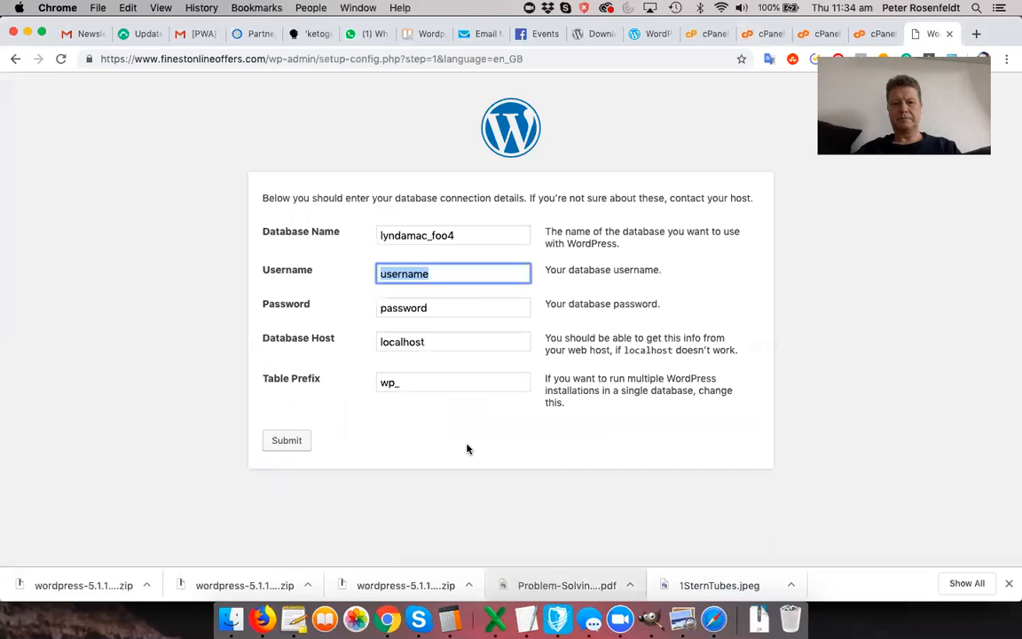
key(super+v)
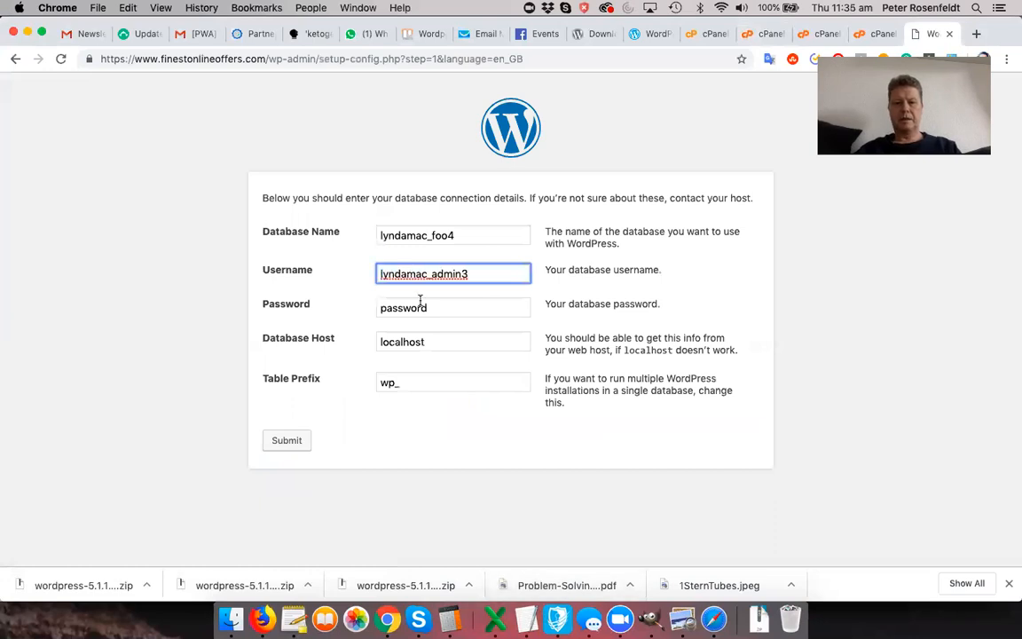
- Paste the saved database password, submit the connection details, and run the installation
click(420, 308)
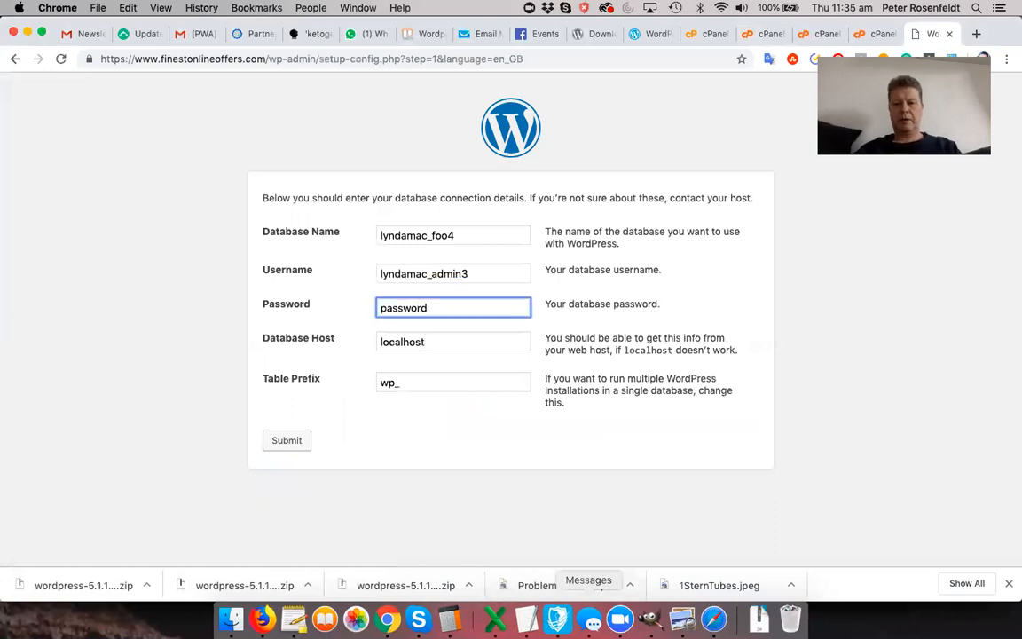
click(526, 619)
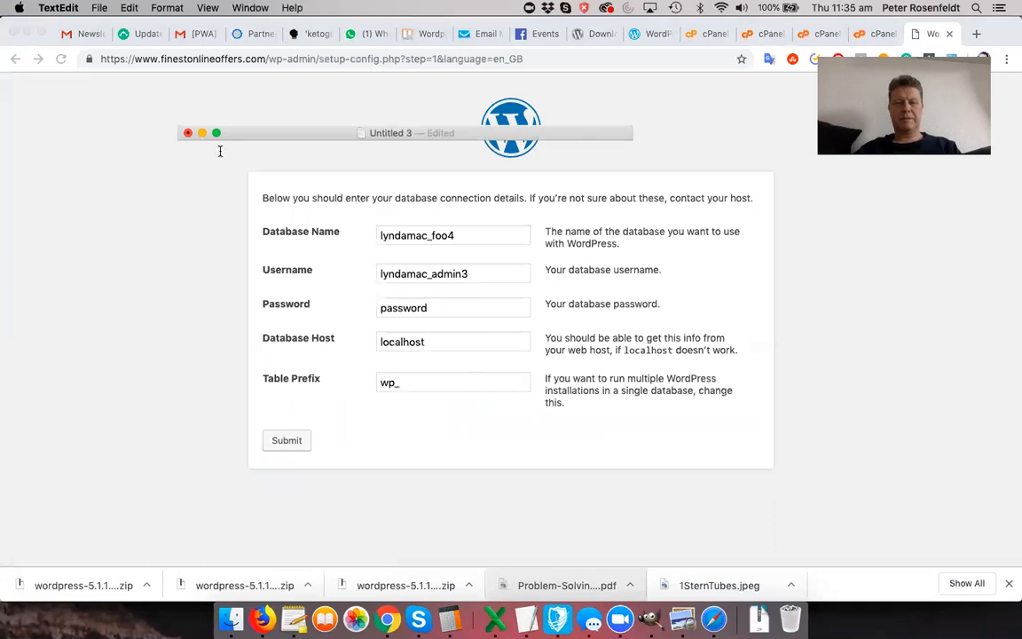
triple_click(217, 146)
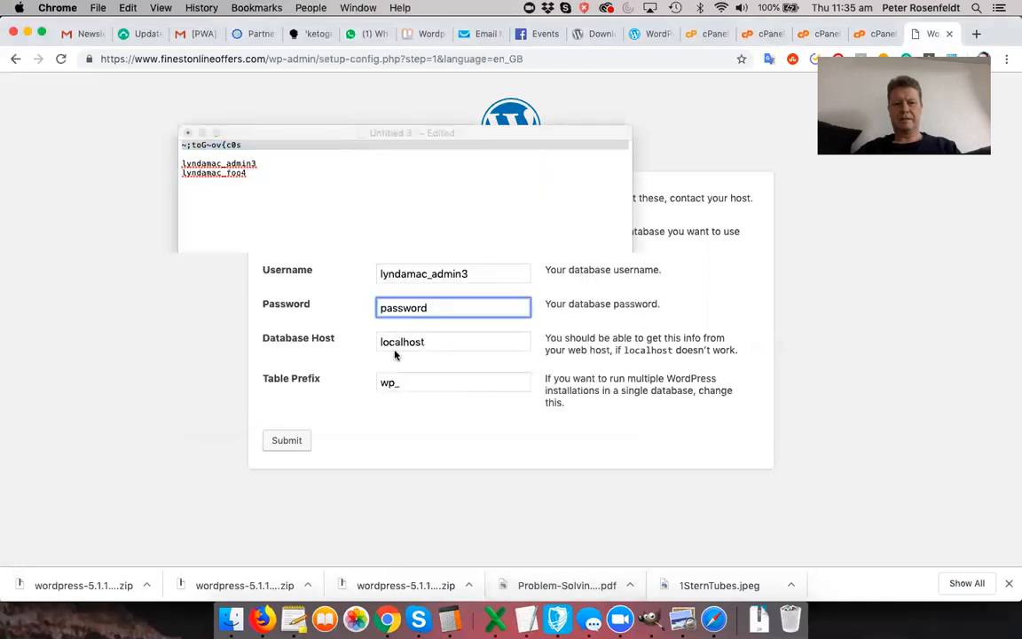
double_click(396, 308)
key(super+v)
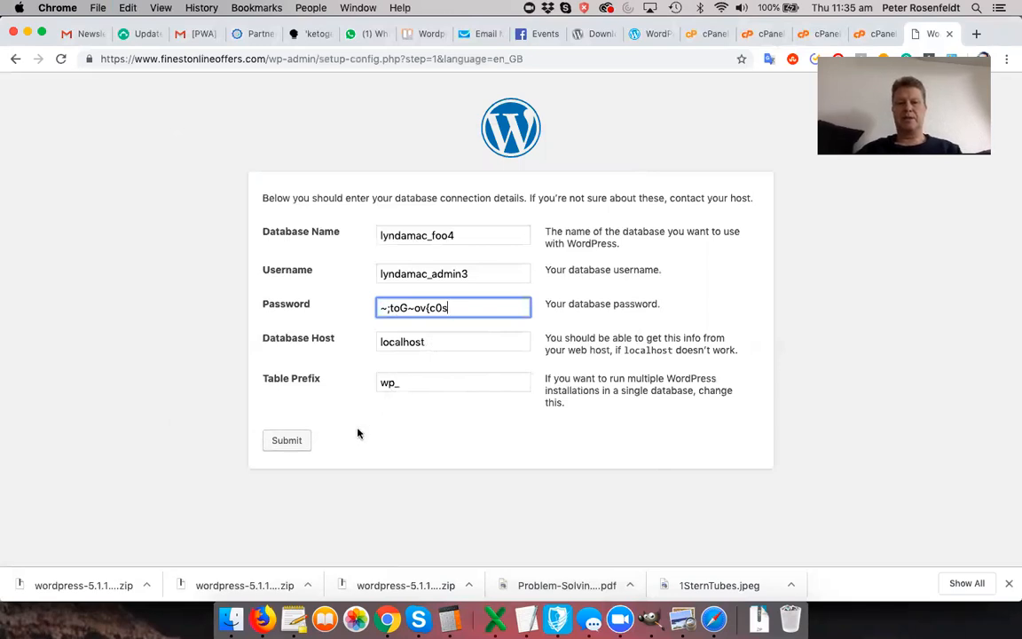
click(299, 445)
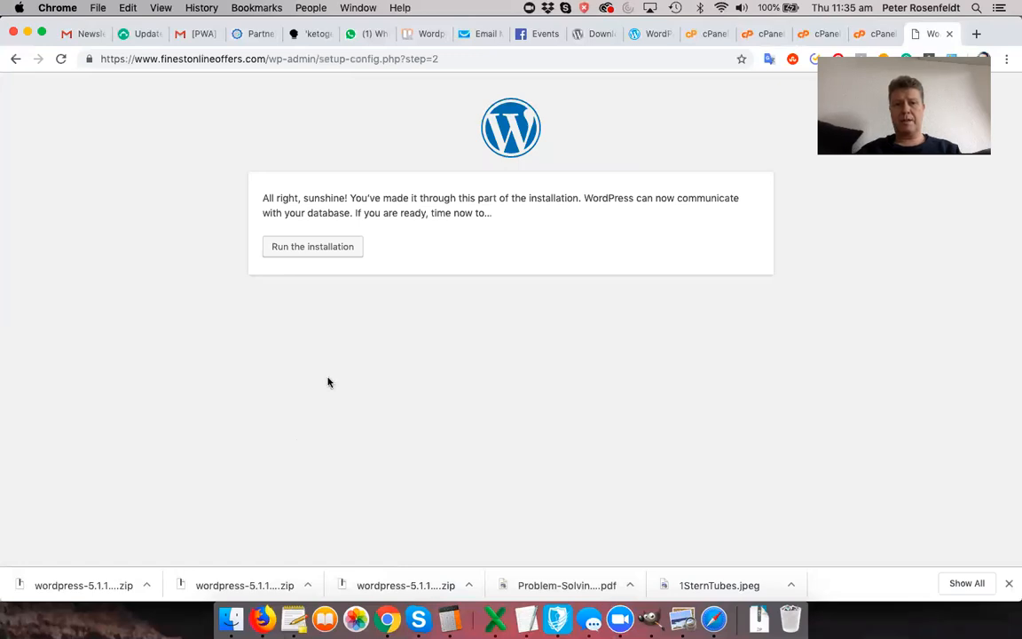
click(319, 255)
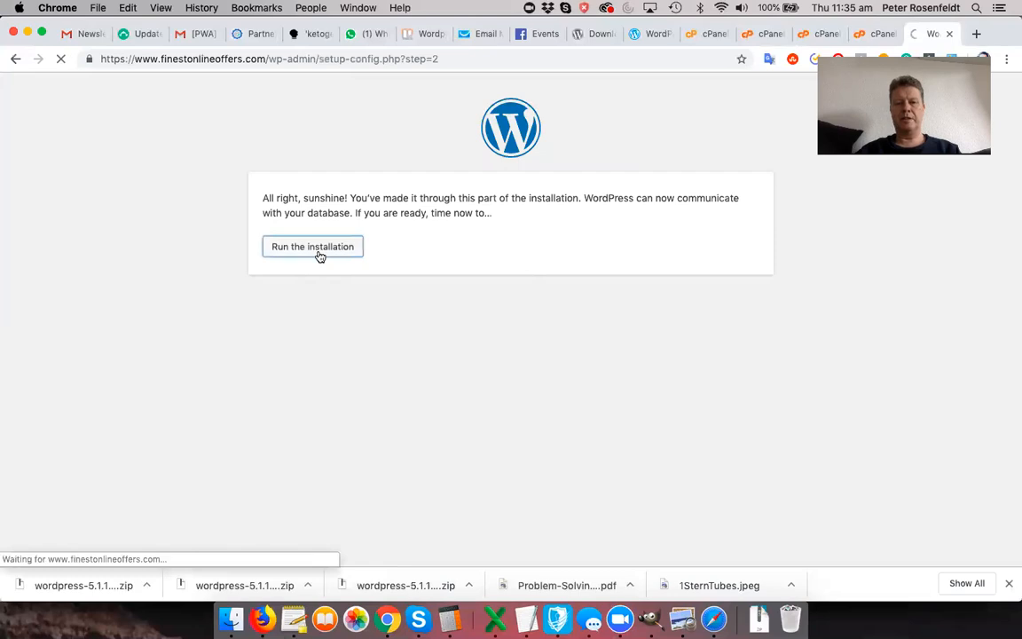
- Enter the site title 'Finest Online Offers' and save the generated admin password into the notes
scroll(321, 256, down, 2)
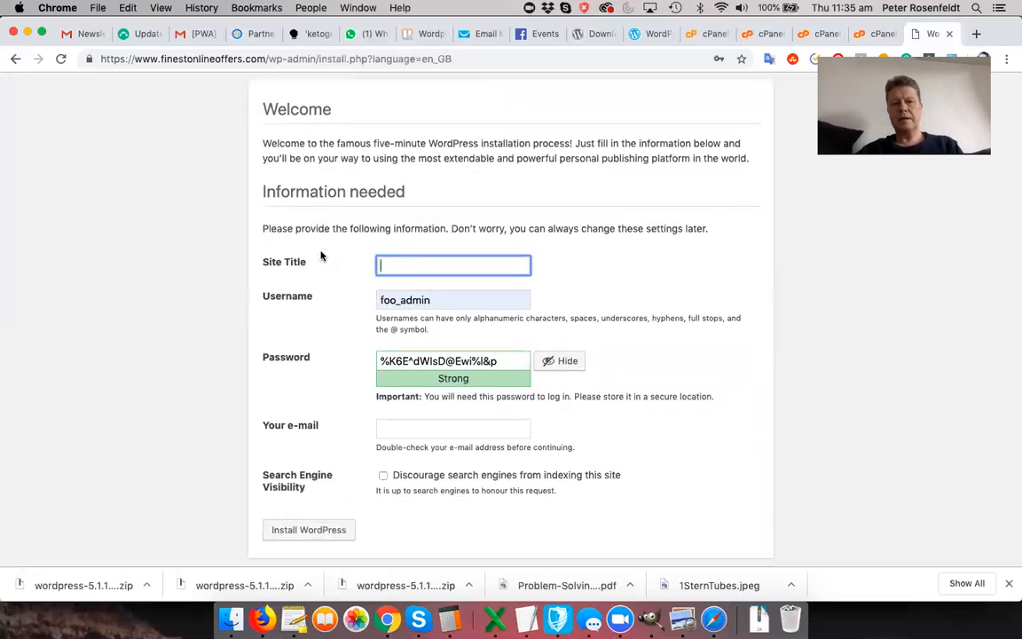
text(Finest Onl)
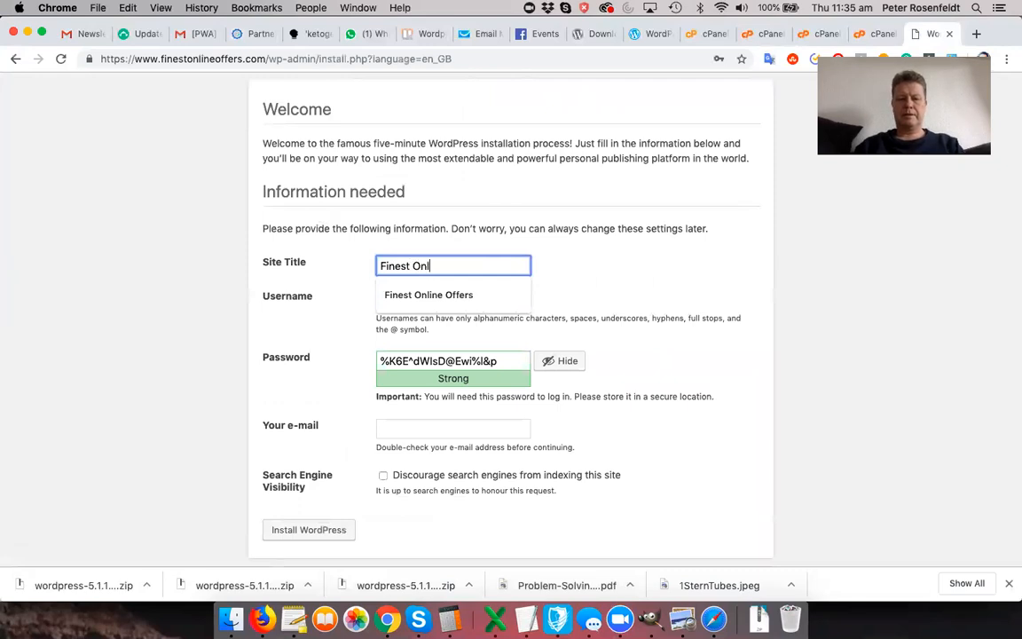
text(ine Offers)
click(343, 274)
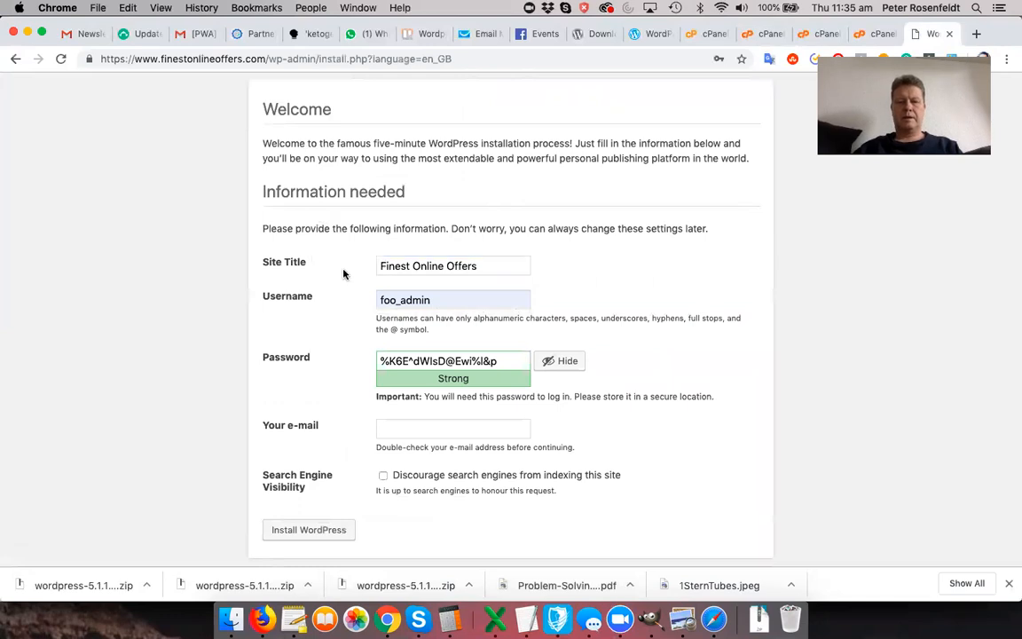
scroll(344, 277, down, 1)
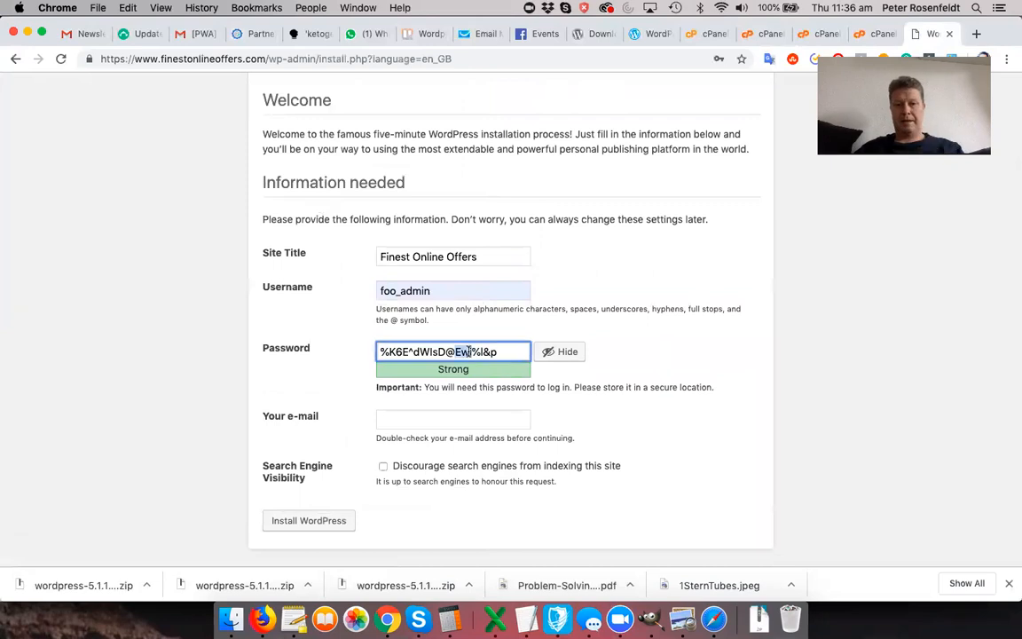
triple_click(468, 352)
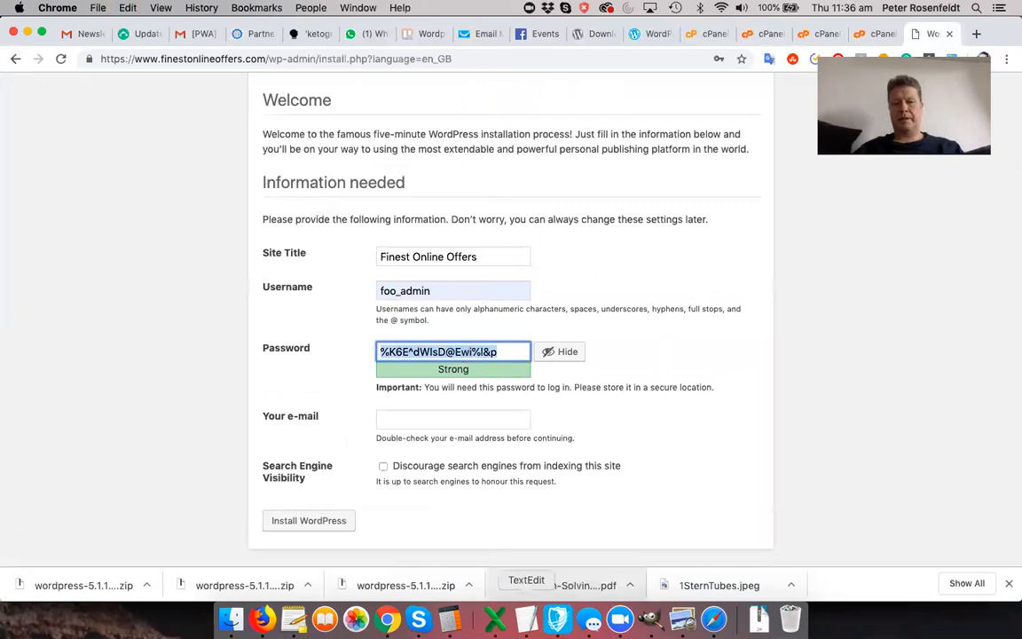
click(526, 619)
key(Return)
key(Return)
key(super+v)
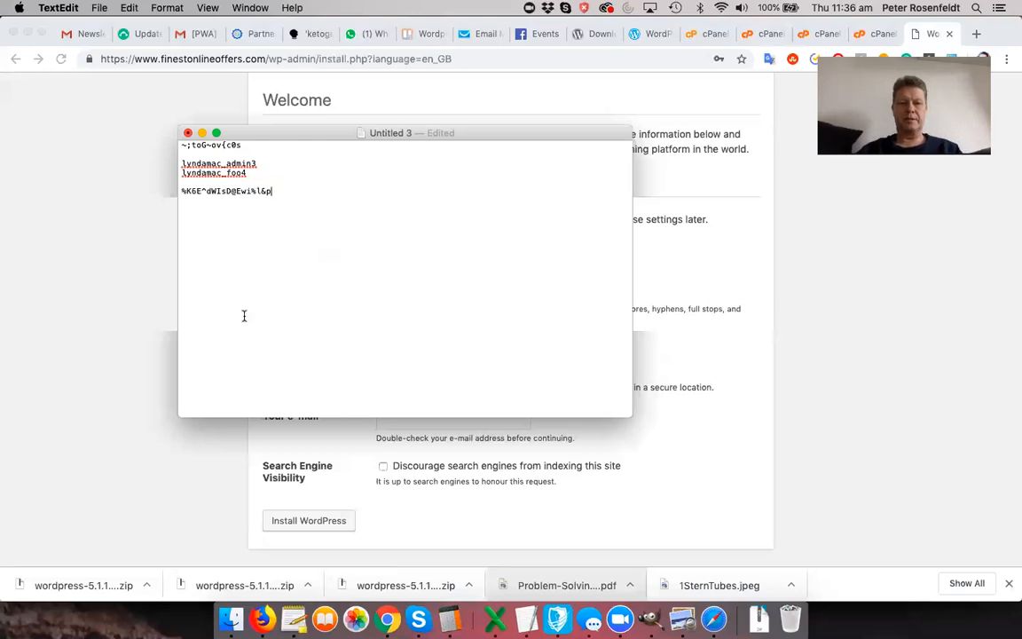
click(265, 441)
- Fill in the admin e-mail address and install WordPress
click(464, 421)
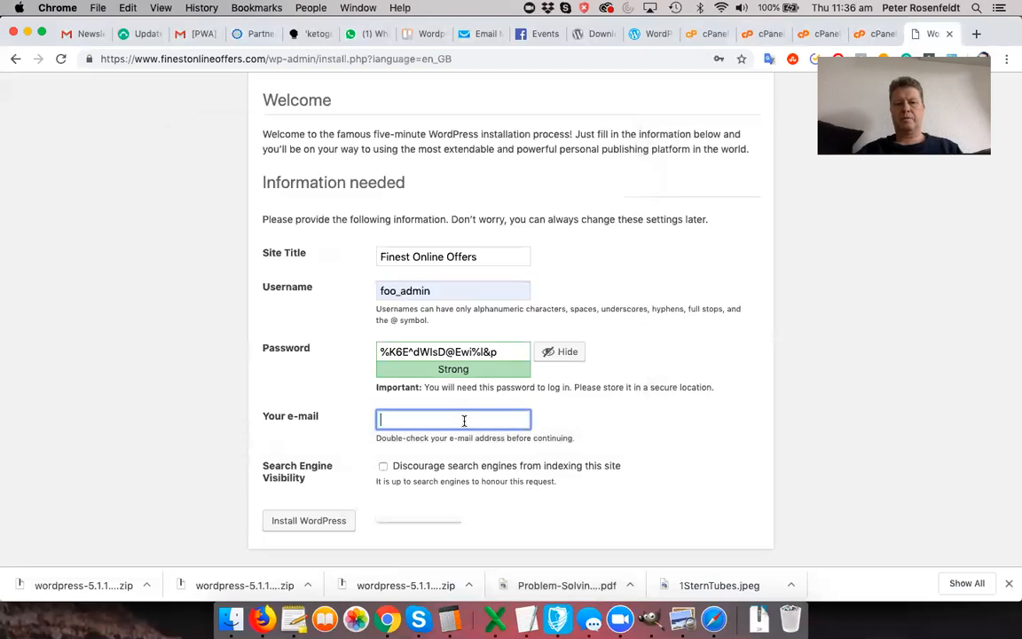
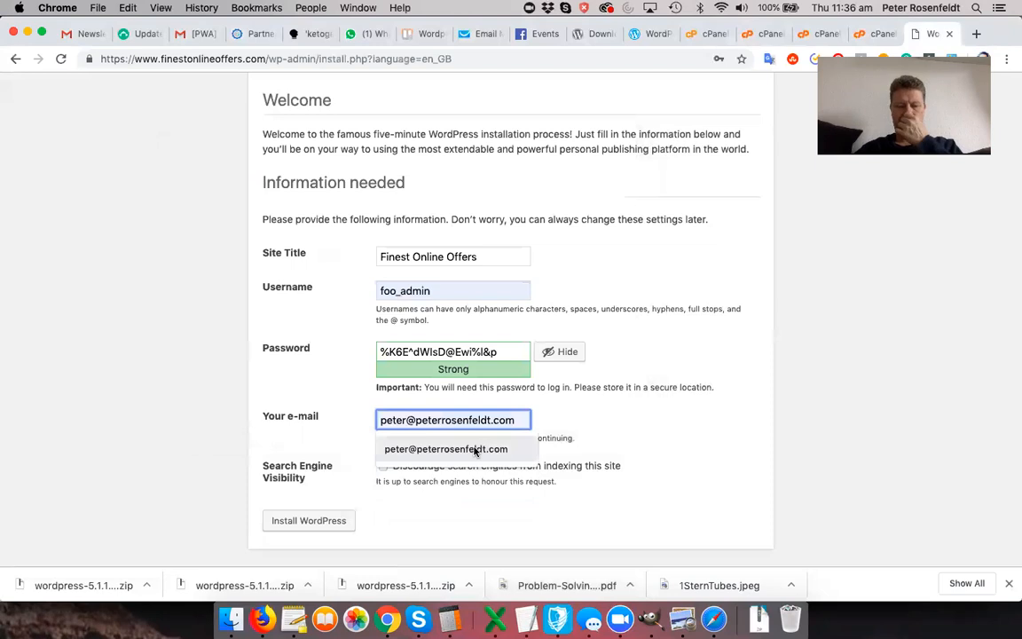
click(475, 451)
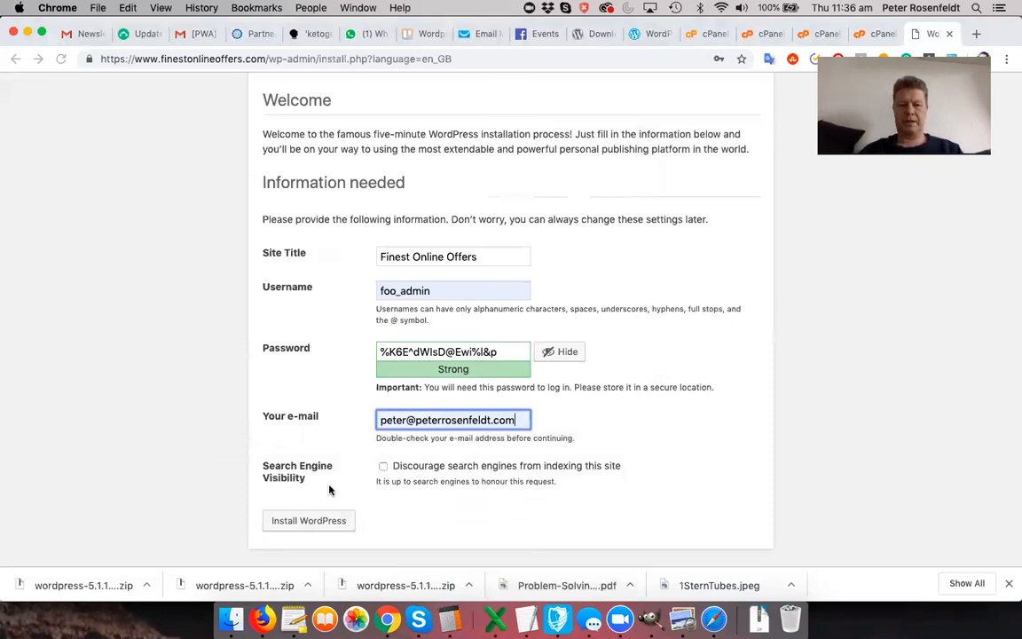
click(310, 524)
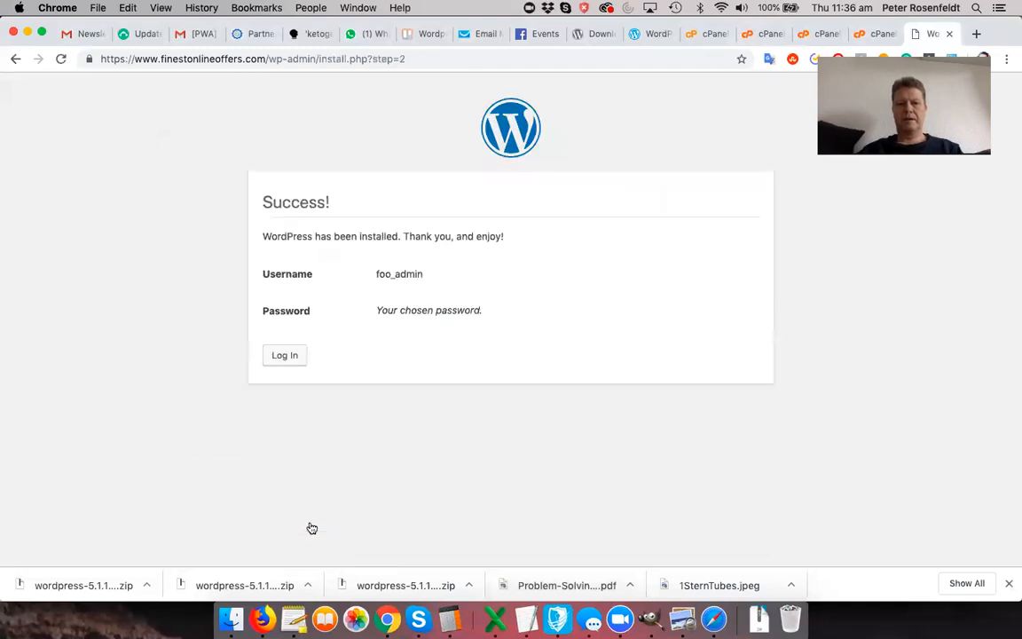
- Attempt the admin login, then copy the saved admin password from the notes after the error
click(287, 360)
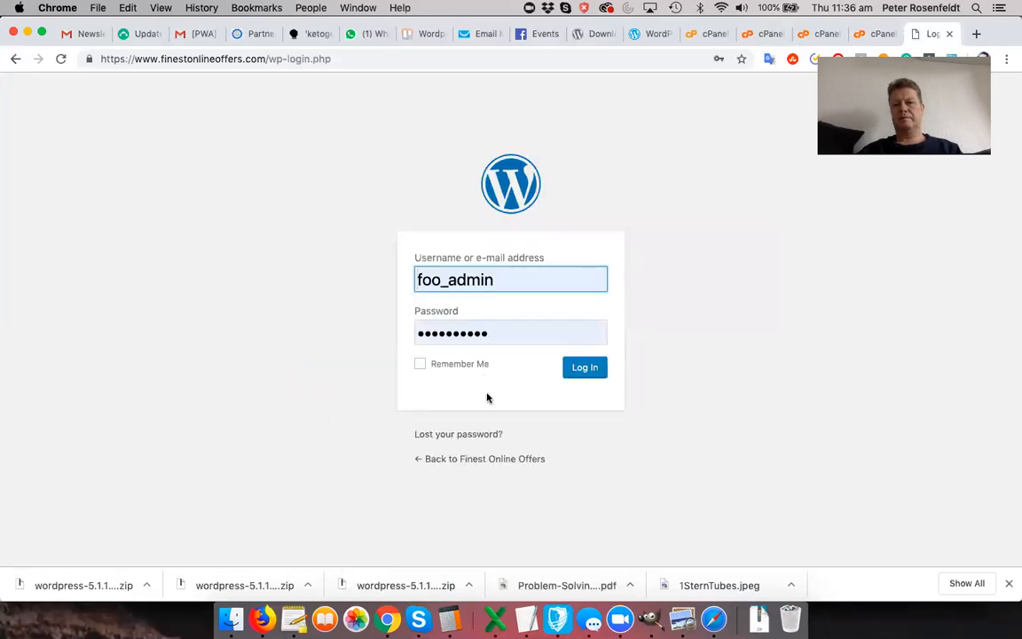
click(581, 373)
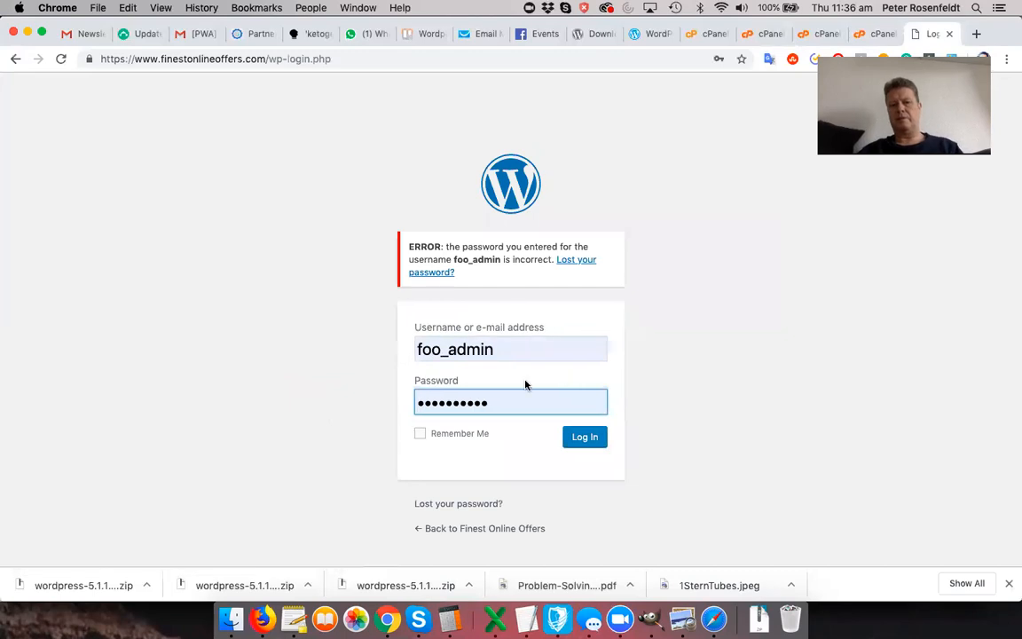
click(526, 619)
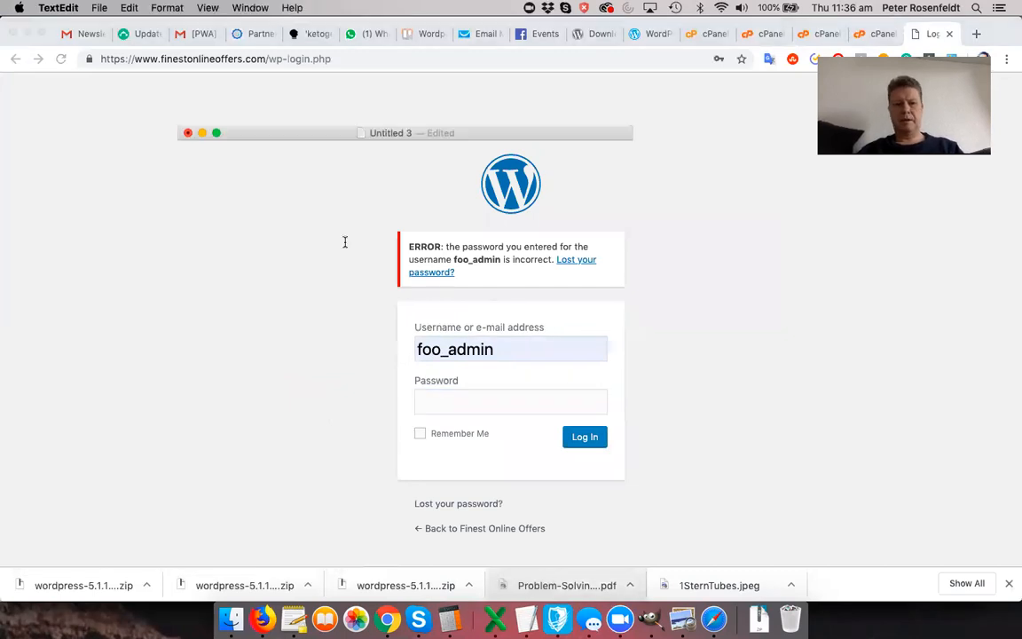
triple_click(230, 191)
key(super+c)
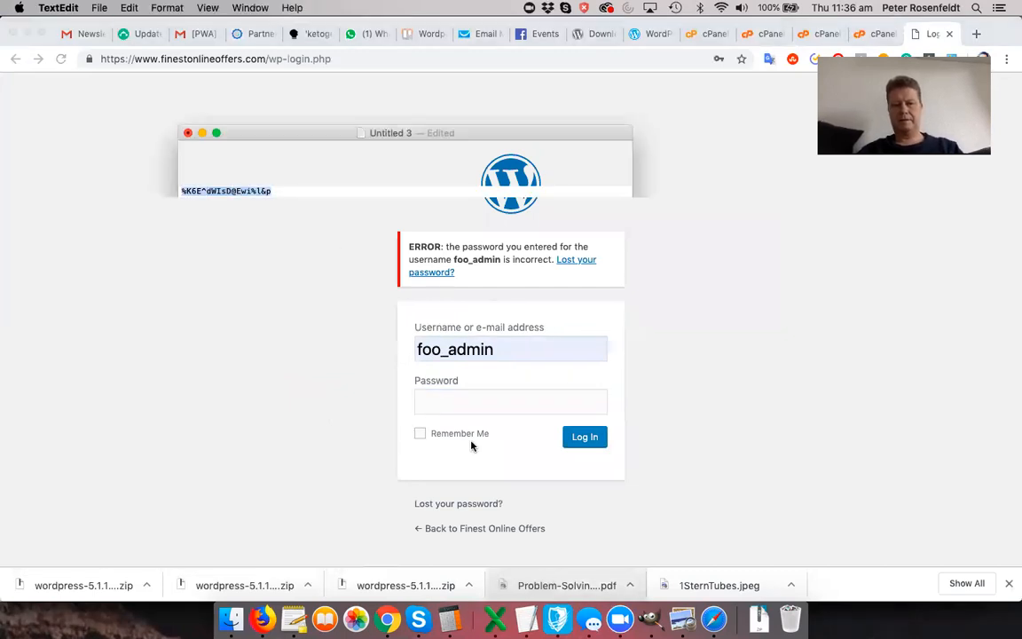
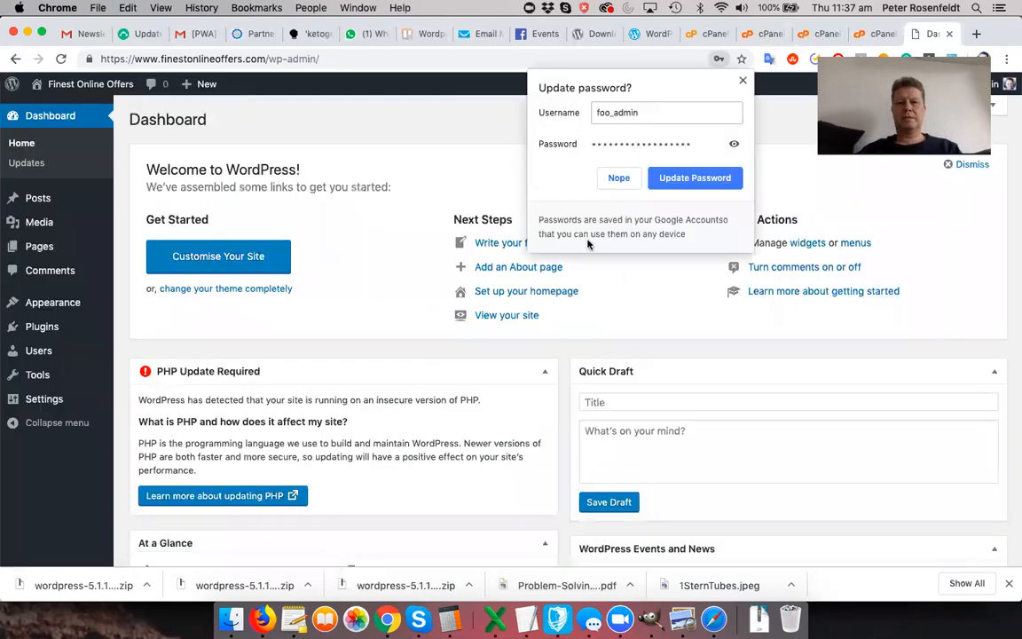
- Save the admin password in Chrome, preview the public Finest Online Offers site, then return to its Dashboard
click(685, 178)
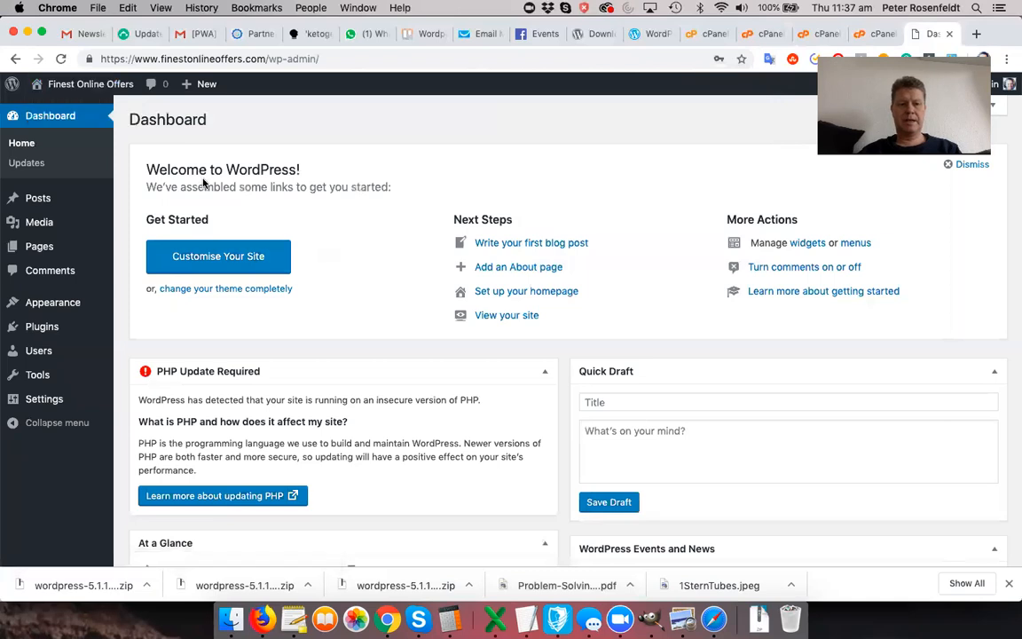
mouse_move(80, 86)
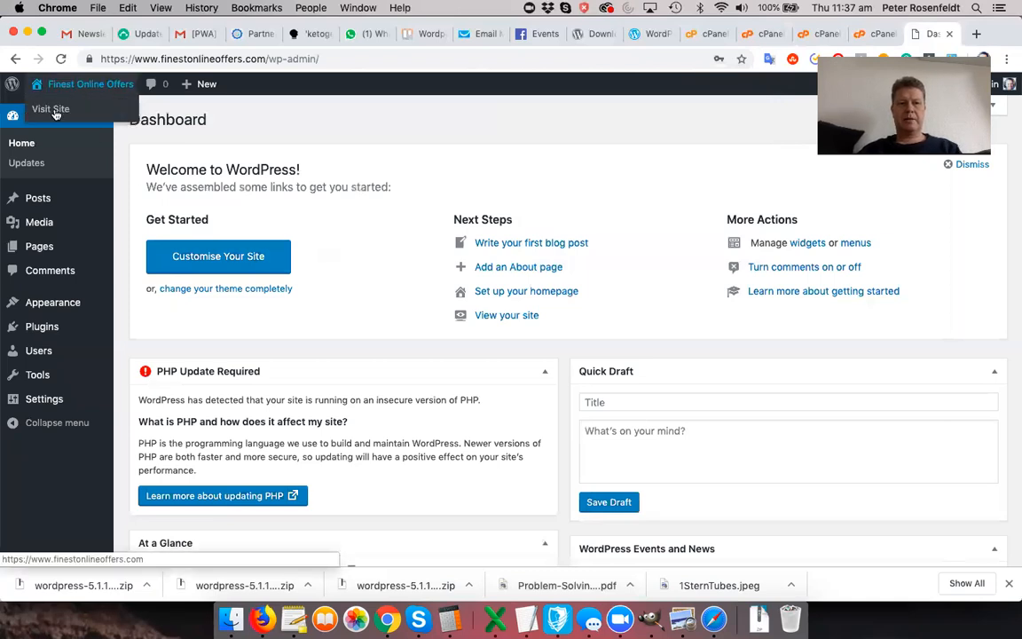
click(51, 109)
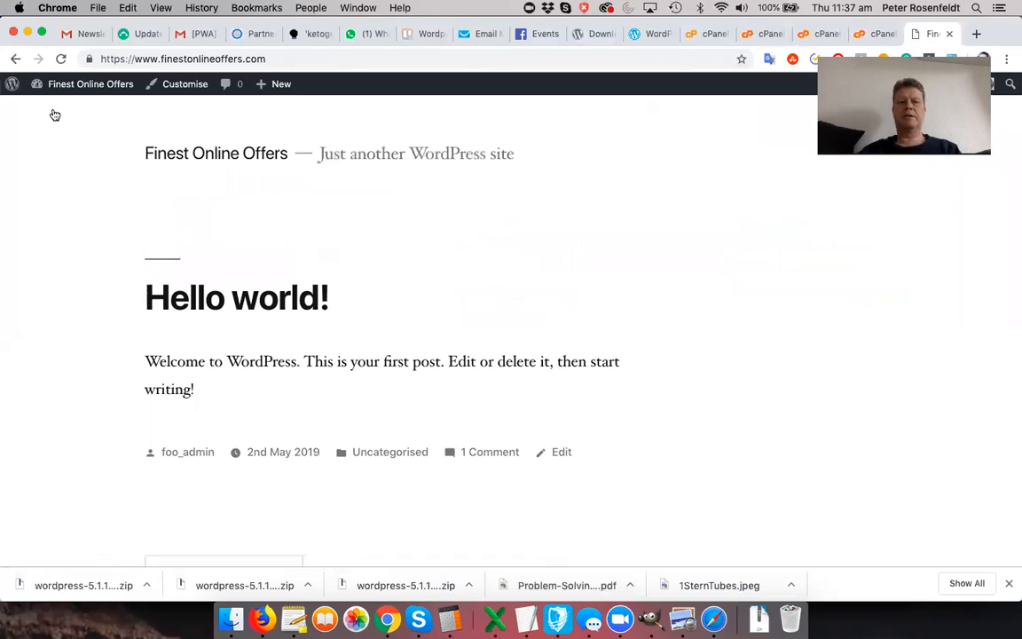
mouse_move(80, 89)
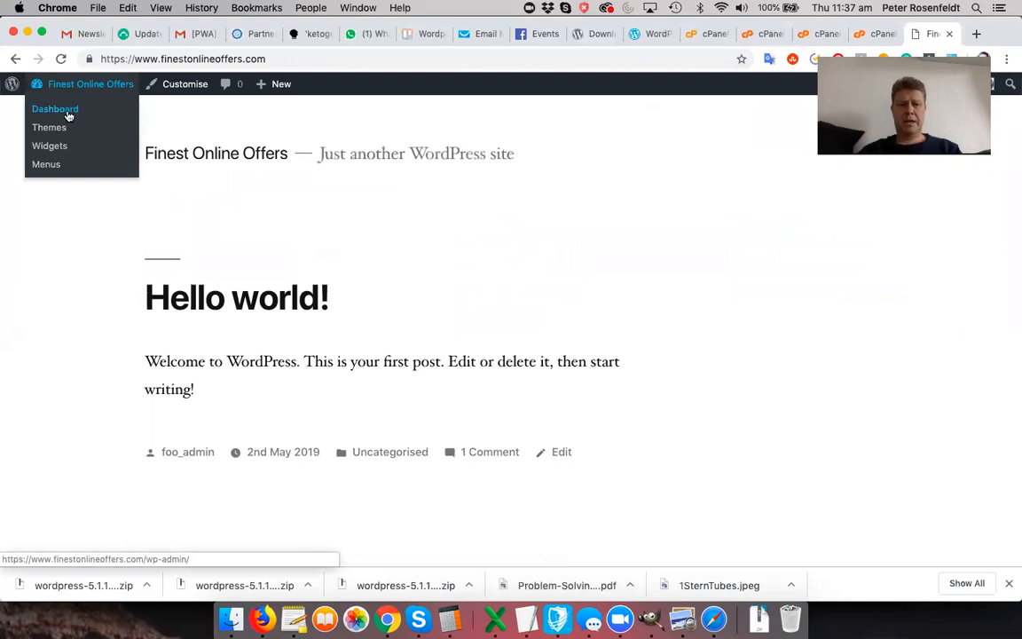
click(67, 113)
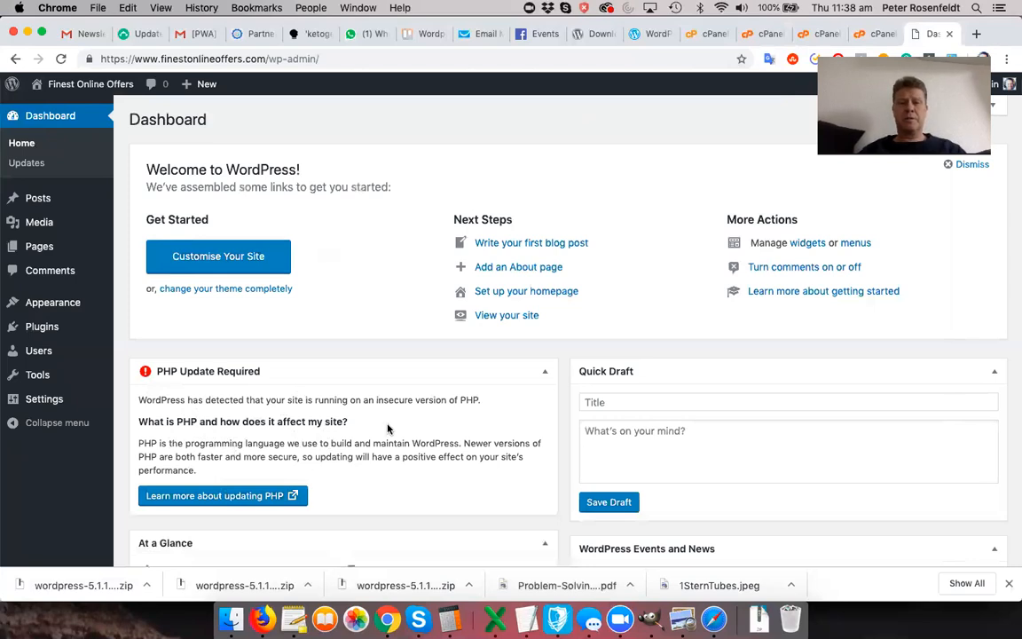
- Switch to the cPanel browser tab
click(703, 37)
- Open PHP Version Manager from 1H Software and locate the finestonlineoffers.com folder
scroll(561, 412, down, 1)
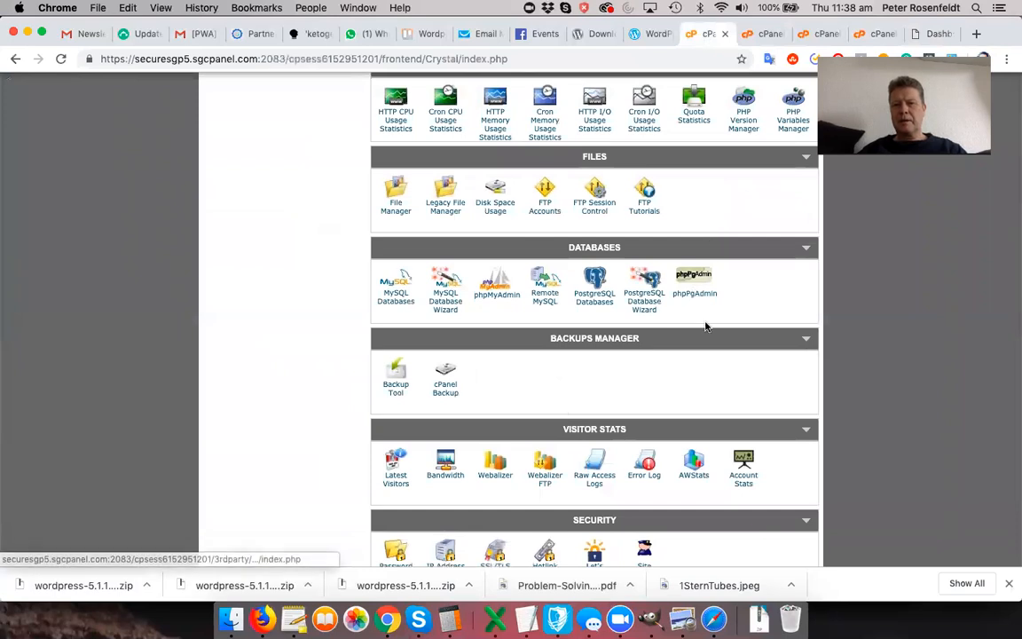
scroll(705, 325, up, 1)
scroll(705, 326, up, 5)
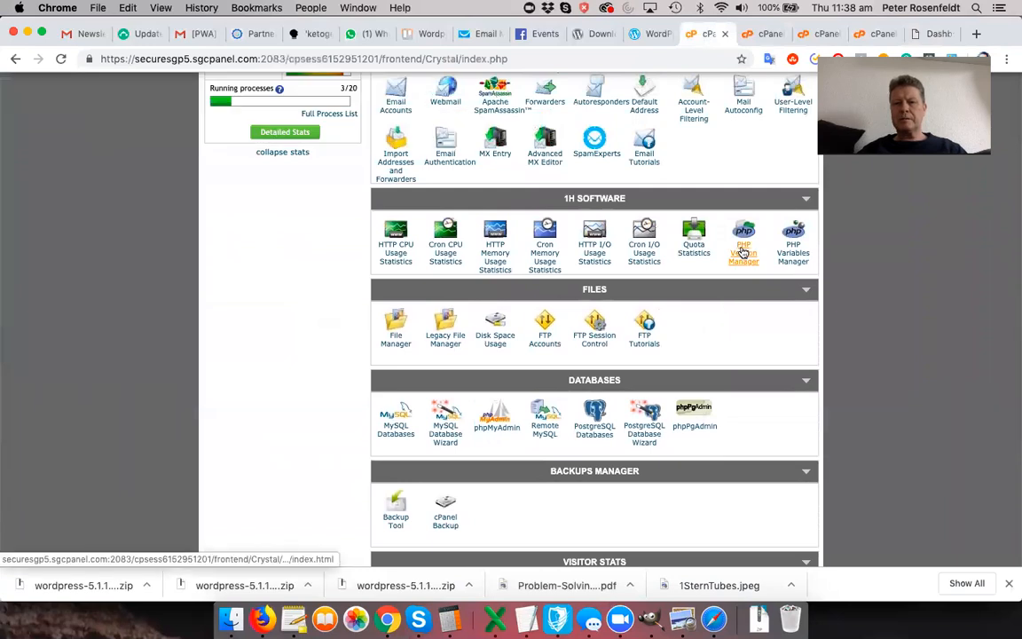
click(744, 253)
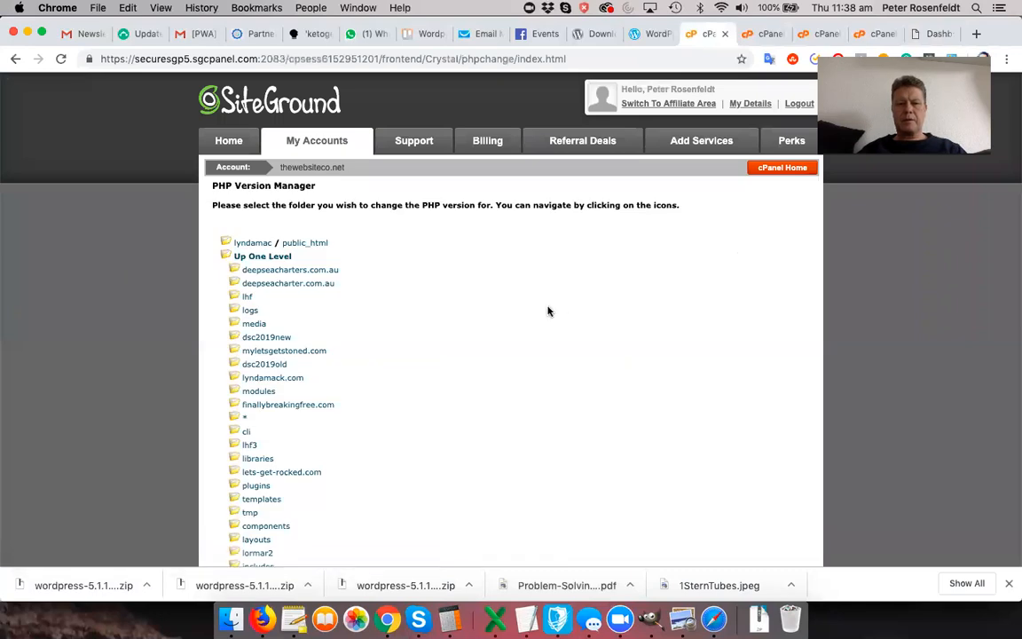
scroll(493, 343, down, 3)
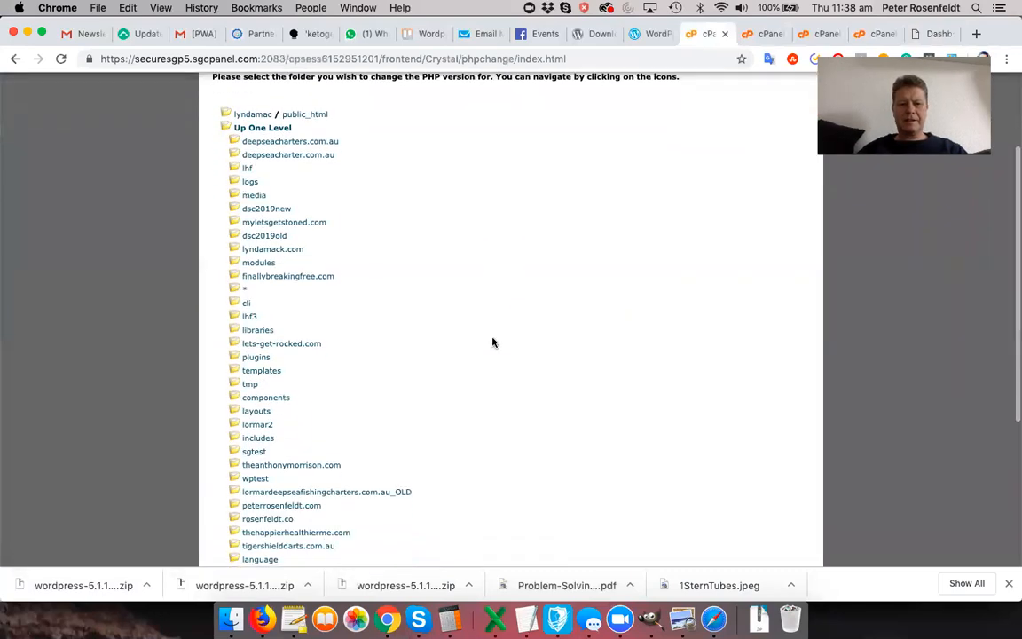
scroll(494, 342, down, 1)
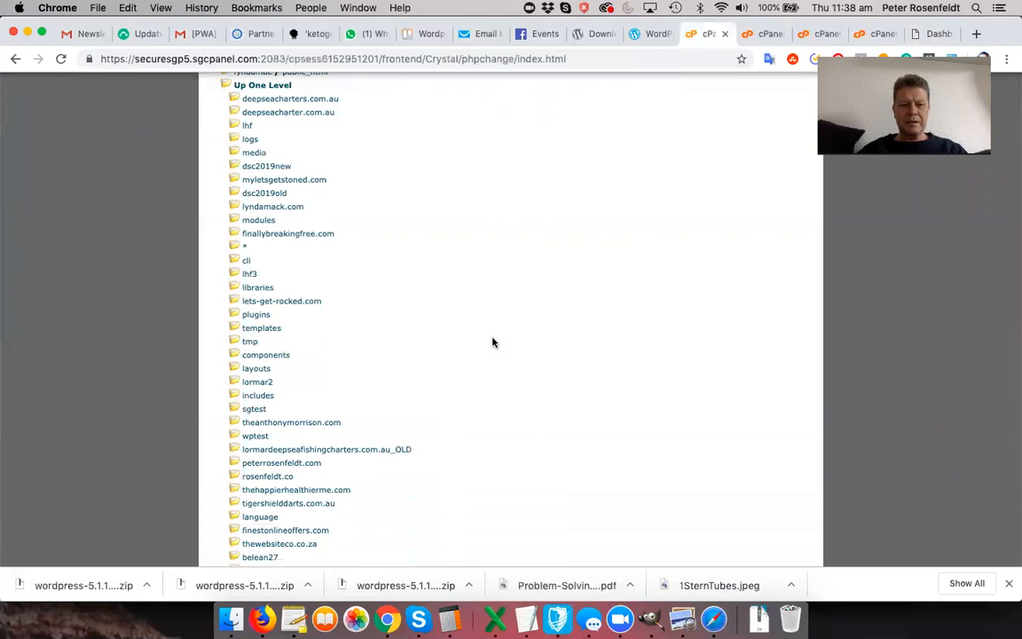
scroll(493, 342, up, 1)
scroll(493, 342, down, 4)
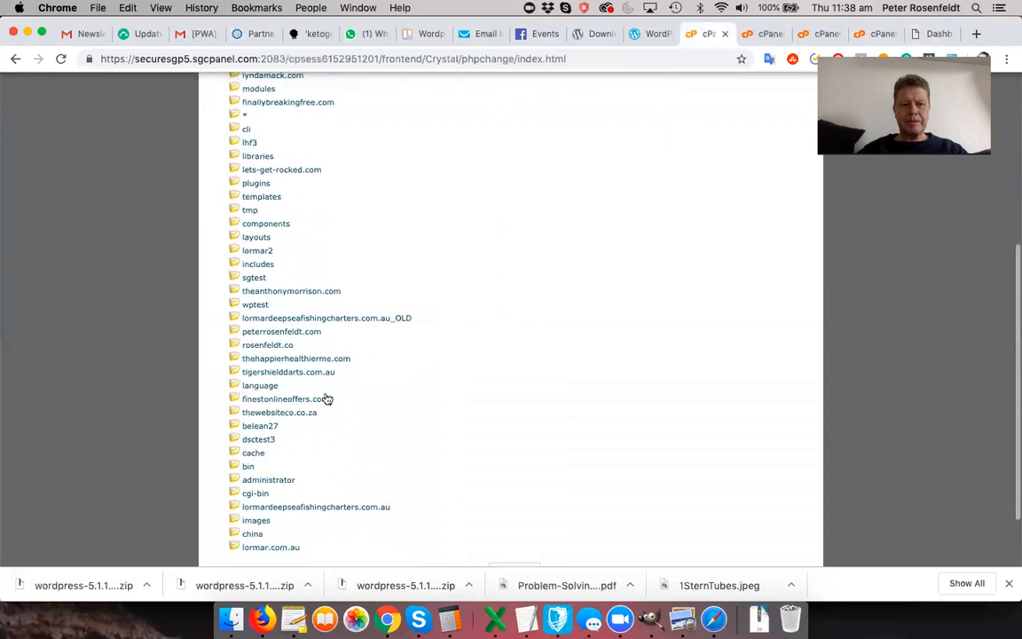
- Set finestonlineoffers.com to the Managed PHP version, save, and reload the WordPress Dashboard
click(313, 401)
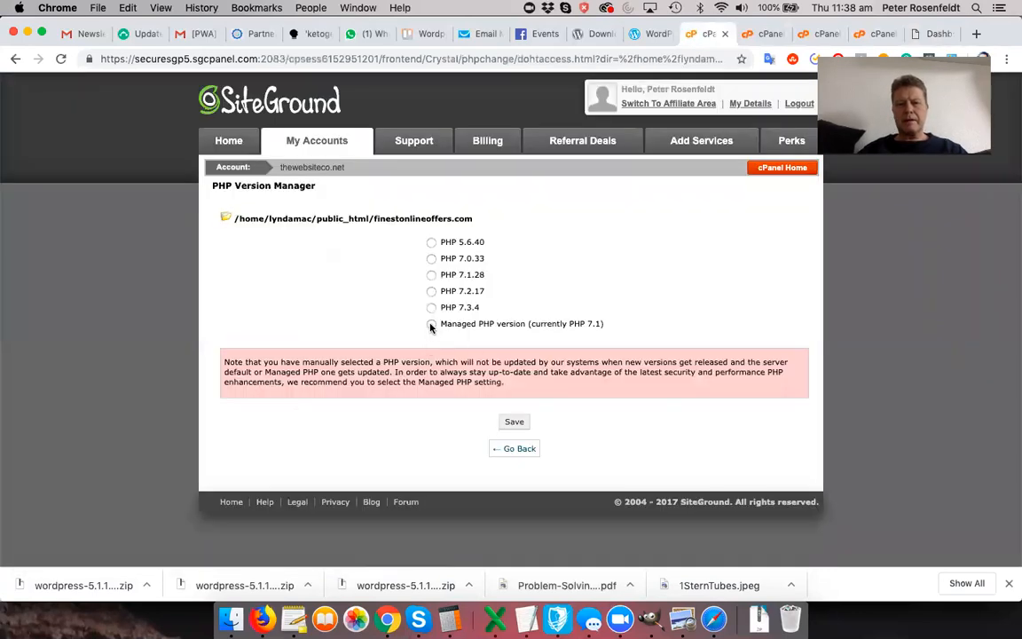
click(432, 324)
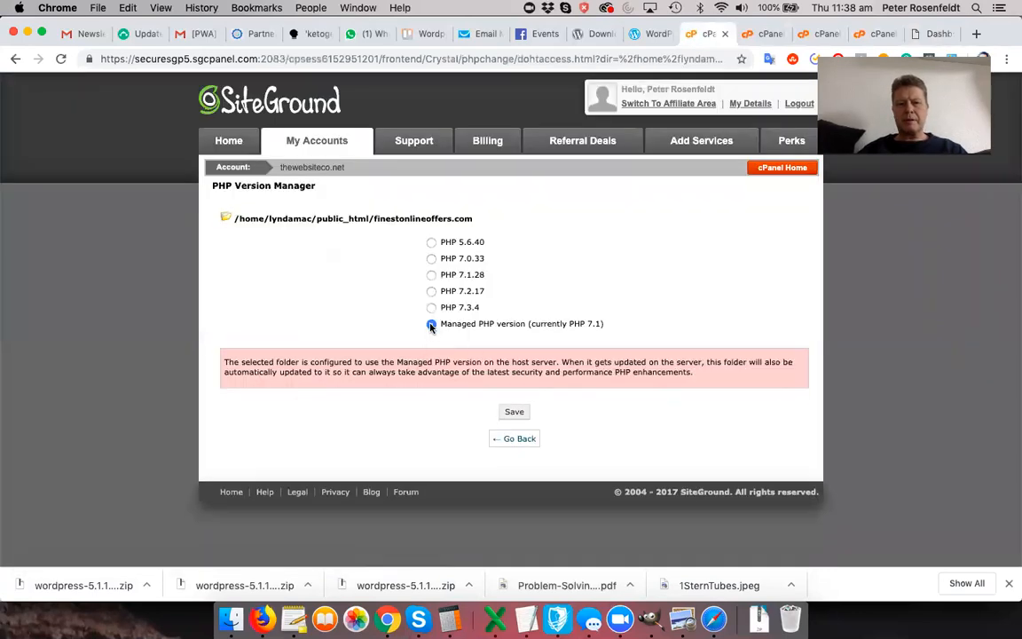
click(515, 413)
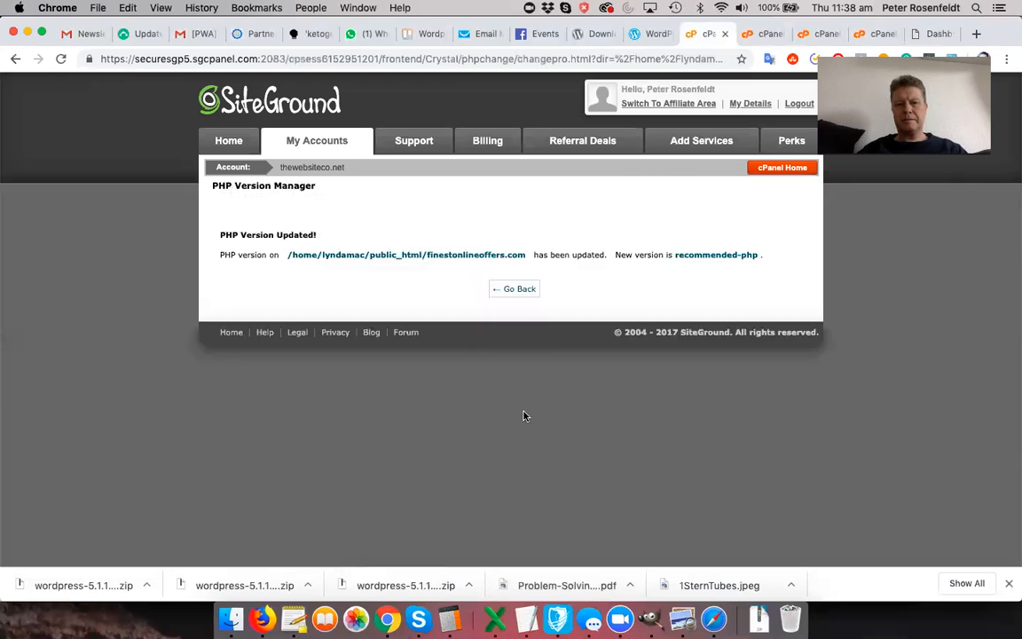
click(520, 292)
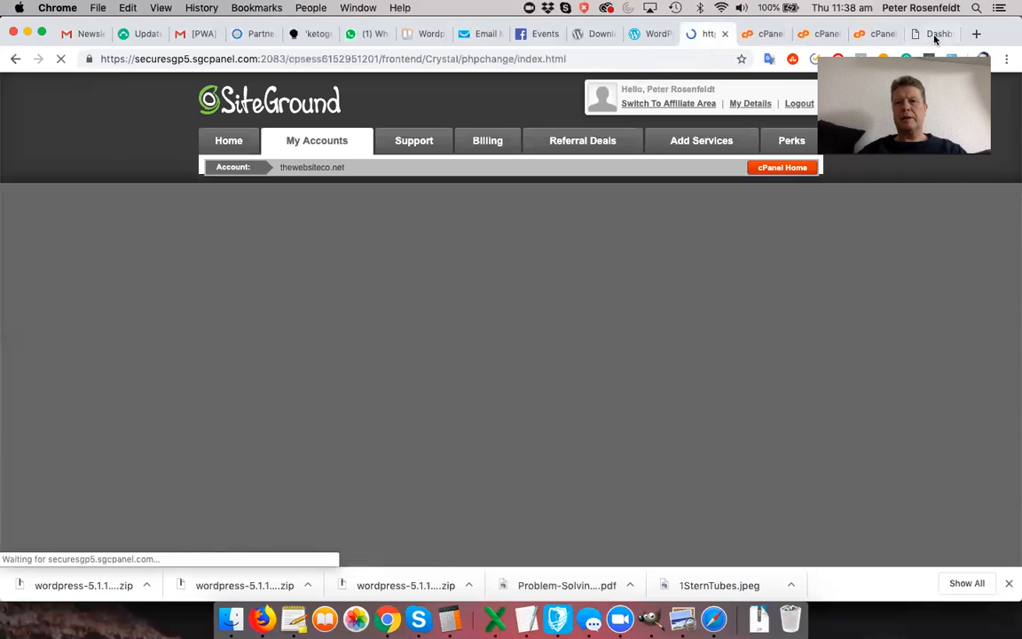
click(932, 33)
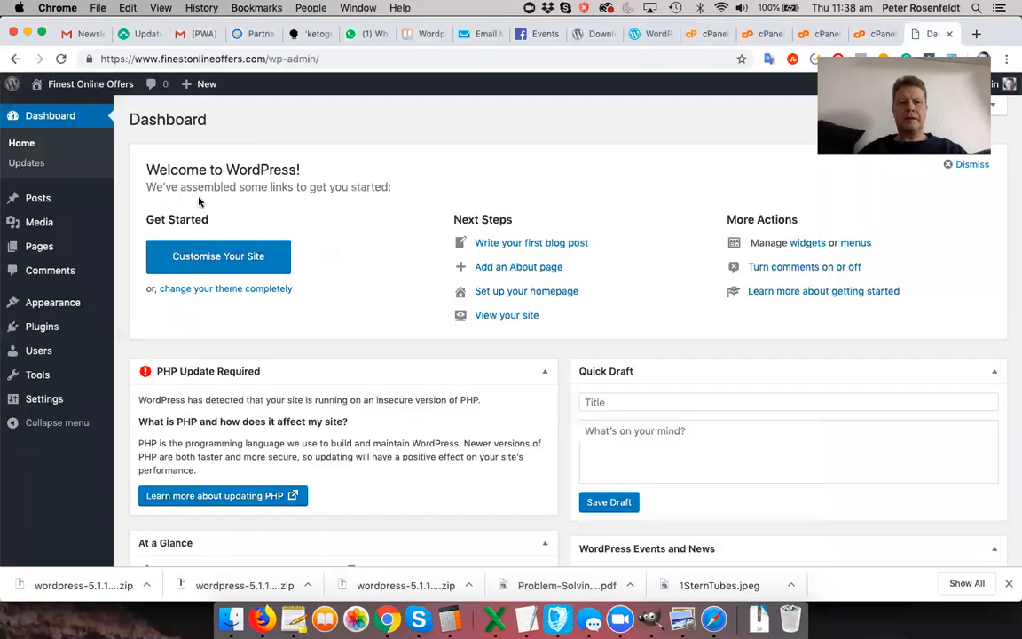
click(62, 59)
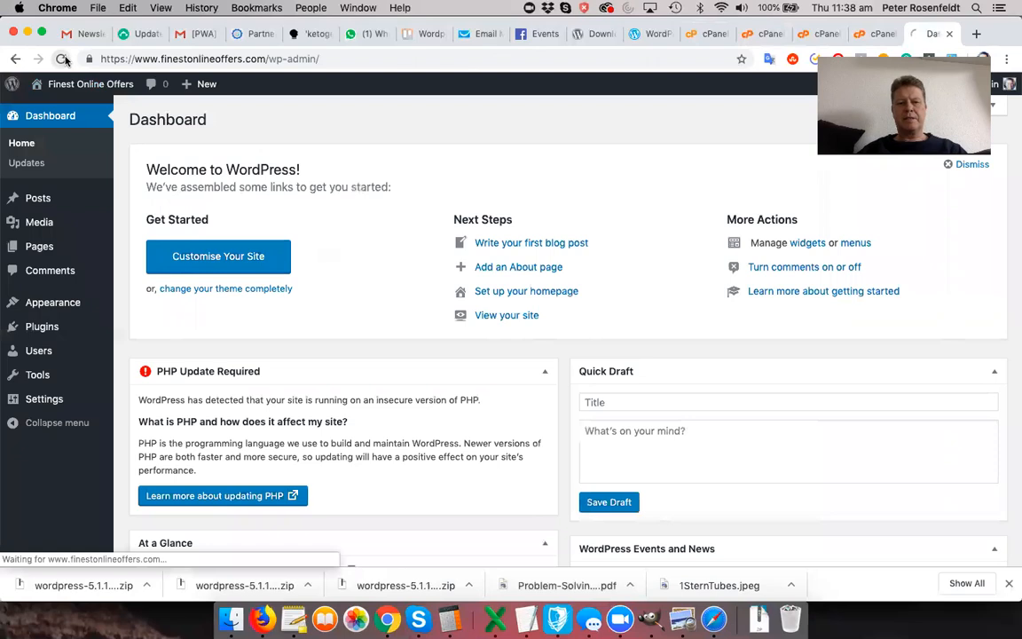